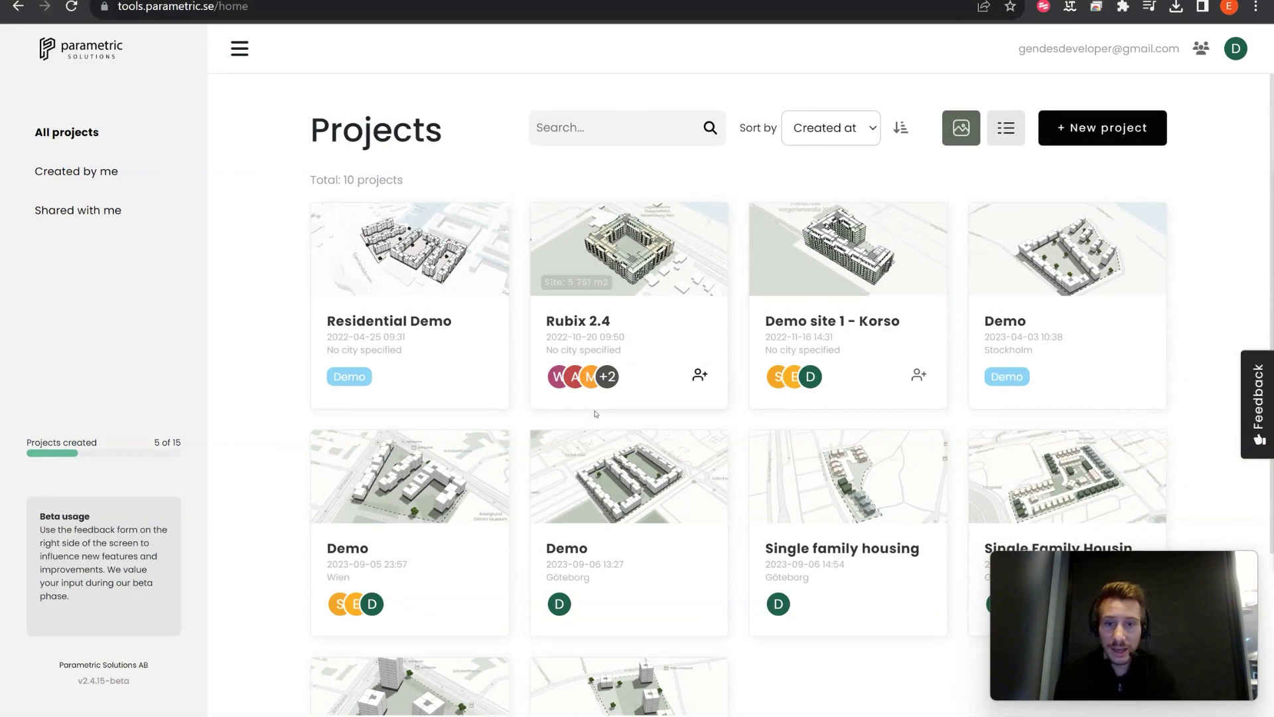
# Step: Create a new project and enter 'Gothenburg' as its name
pyautogui.scroll(-1, 703, 534)
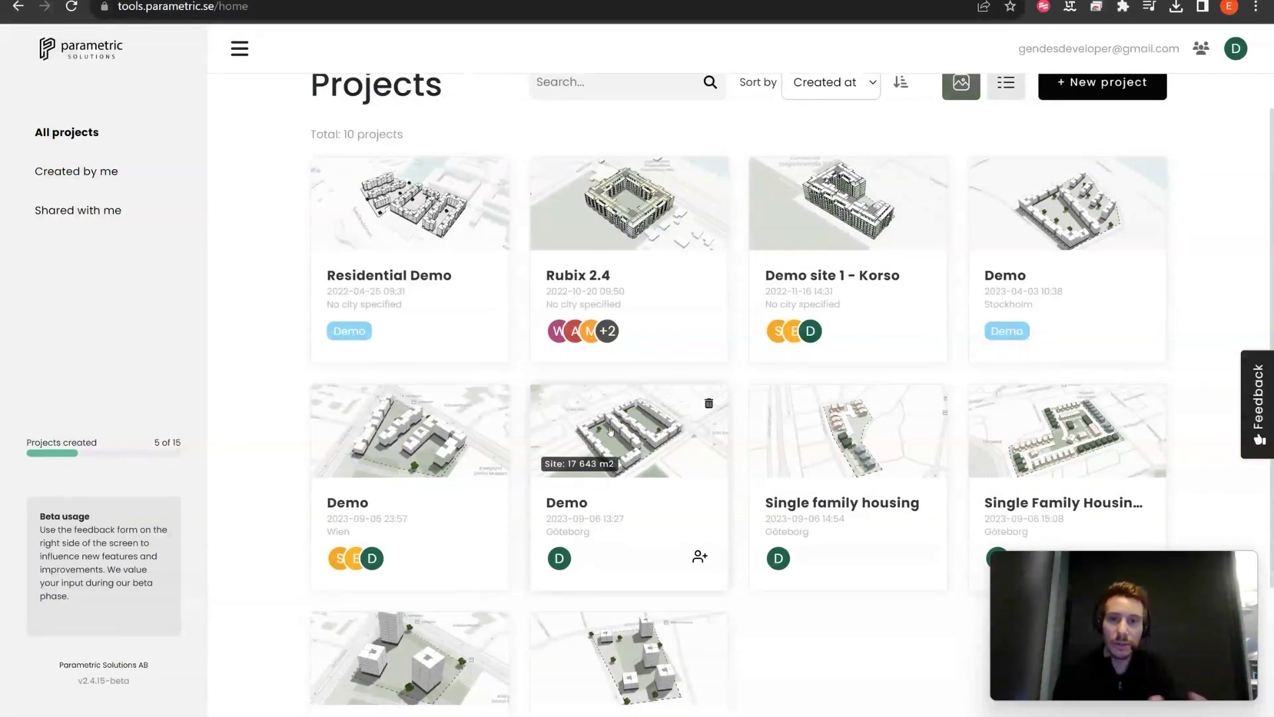
pyautogui.scroll(1, 611, 432)
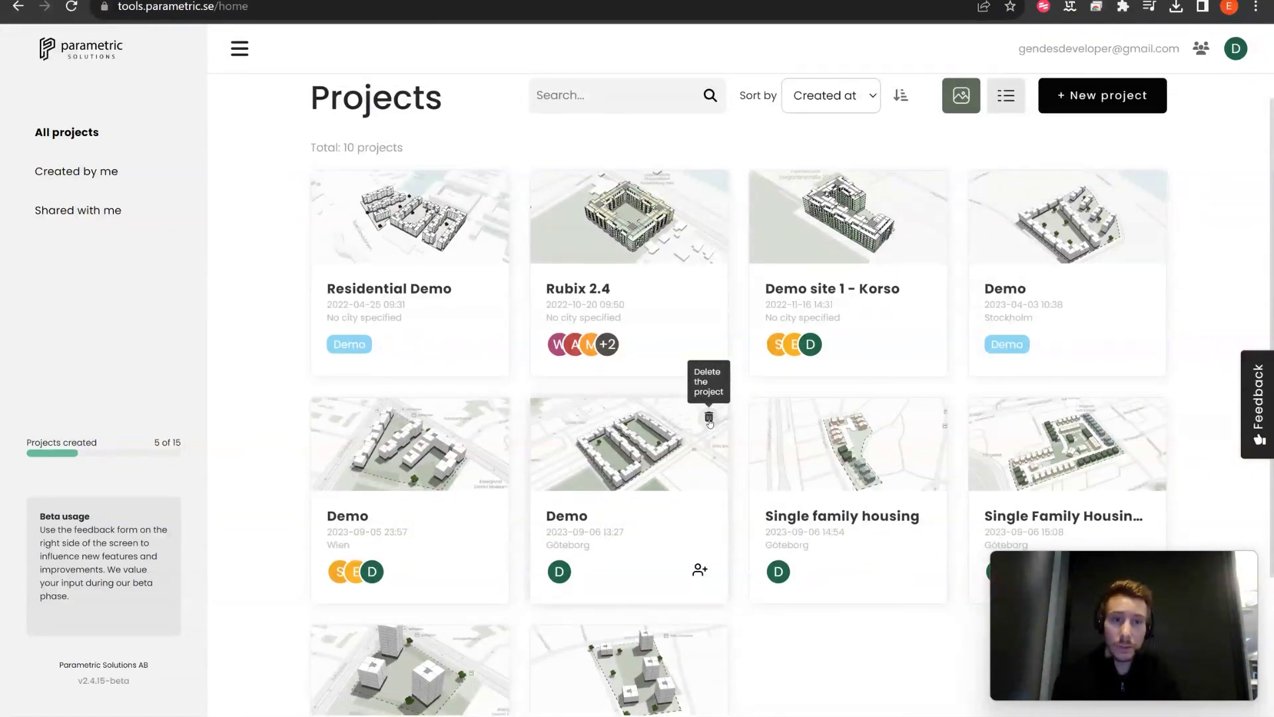
pyautogui.scroll(1, 709, 421)
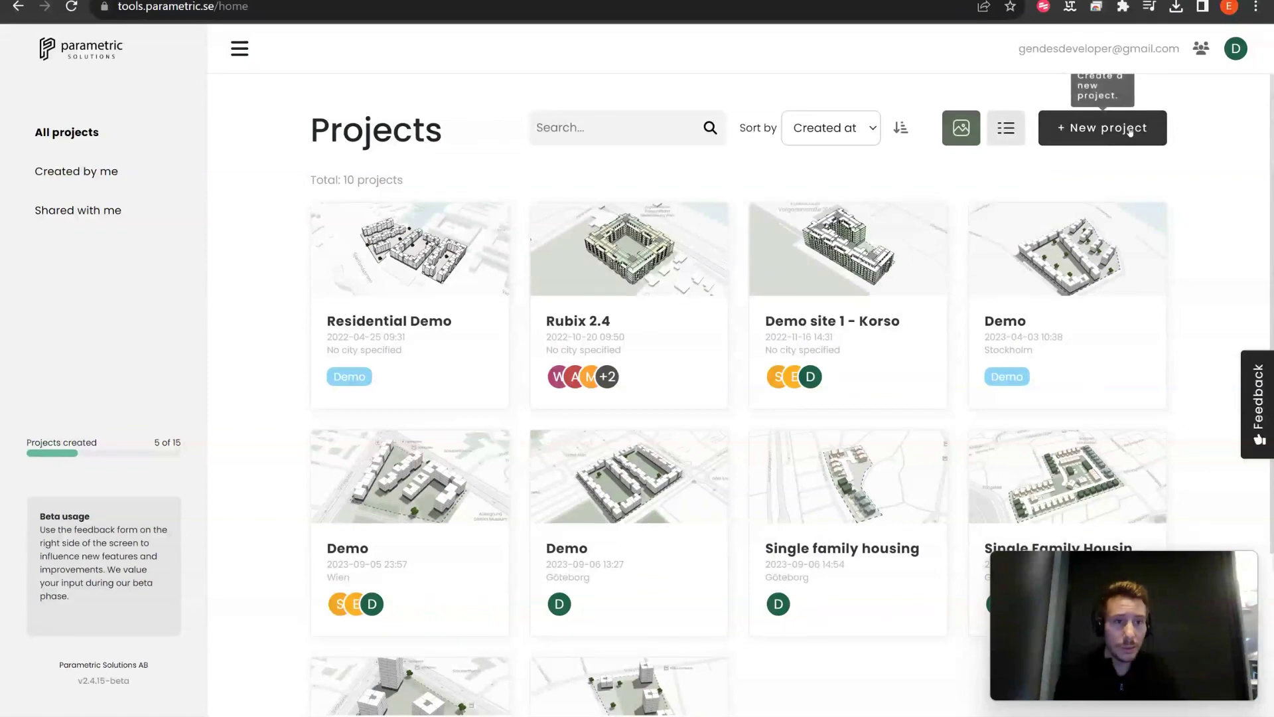
pyautogui.click(1130, 131)
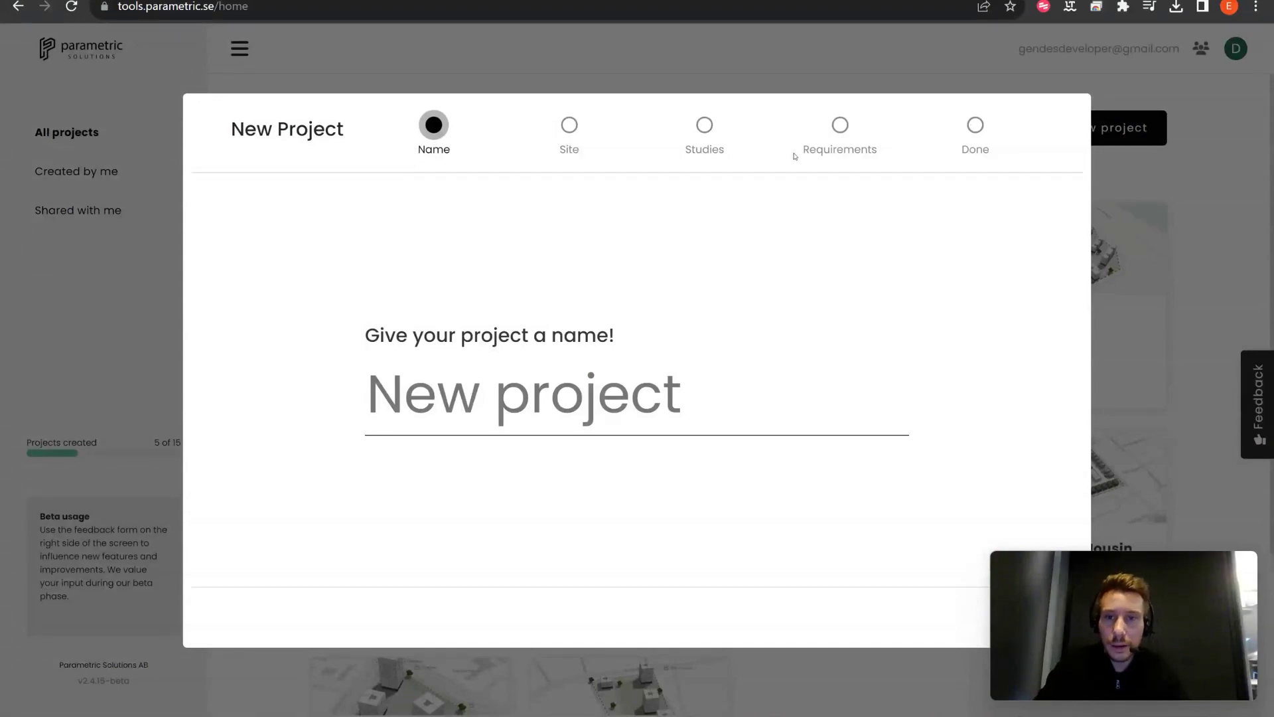
pyautogui.click(651, 410)
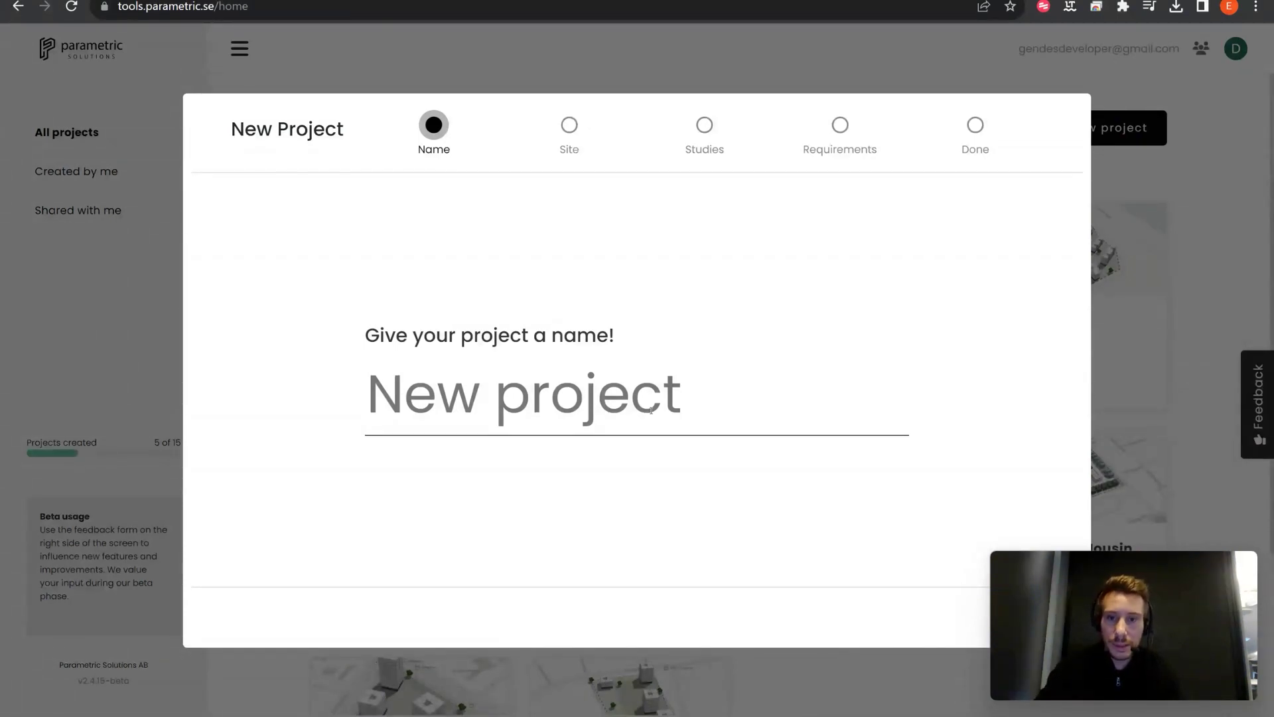
pyautogui.write('G')
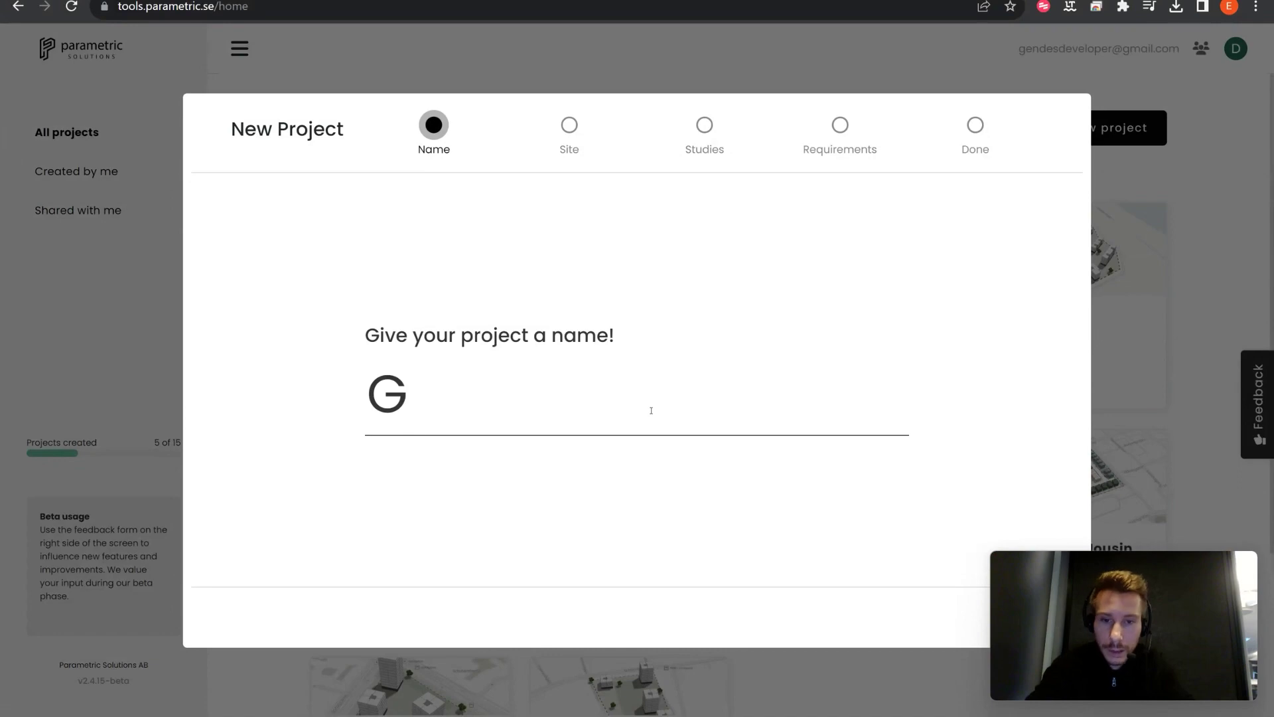
pyautogui.write('othen')
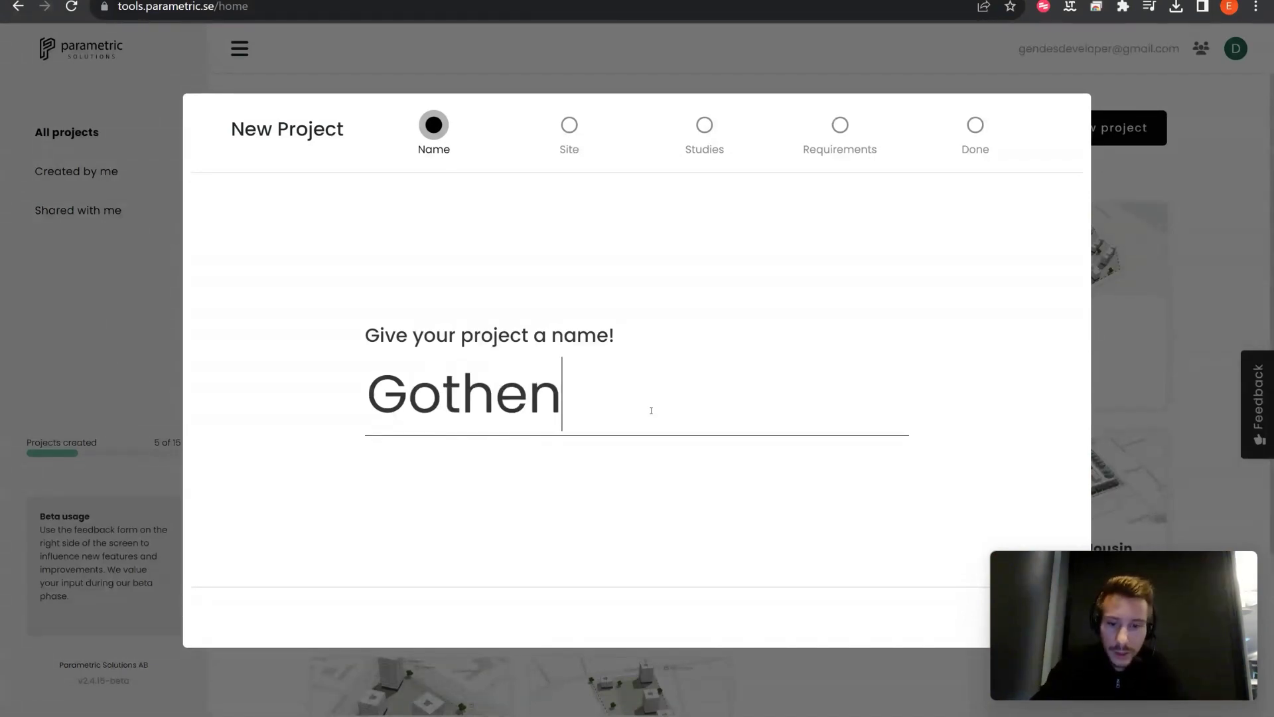
pyautogui.write('burg')
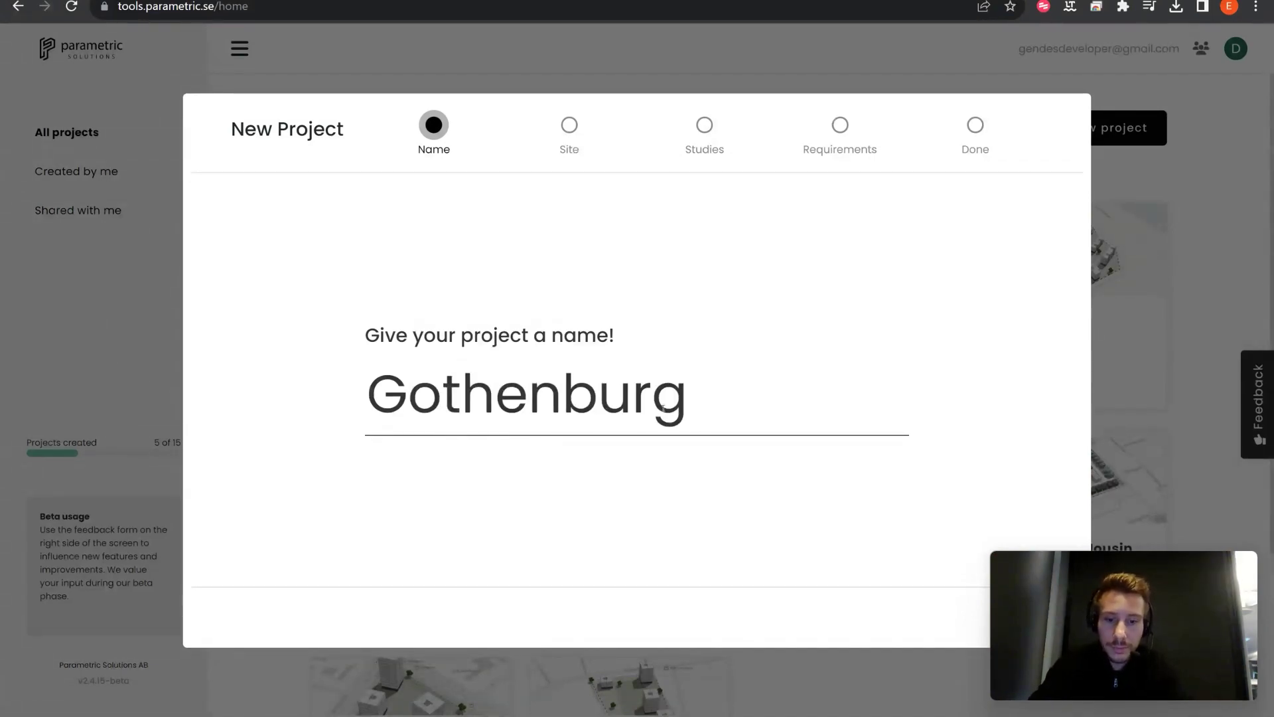
pyautogui.moveTo(1049, 589); pyautogui.dragTo(1093, 613)
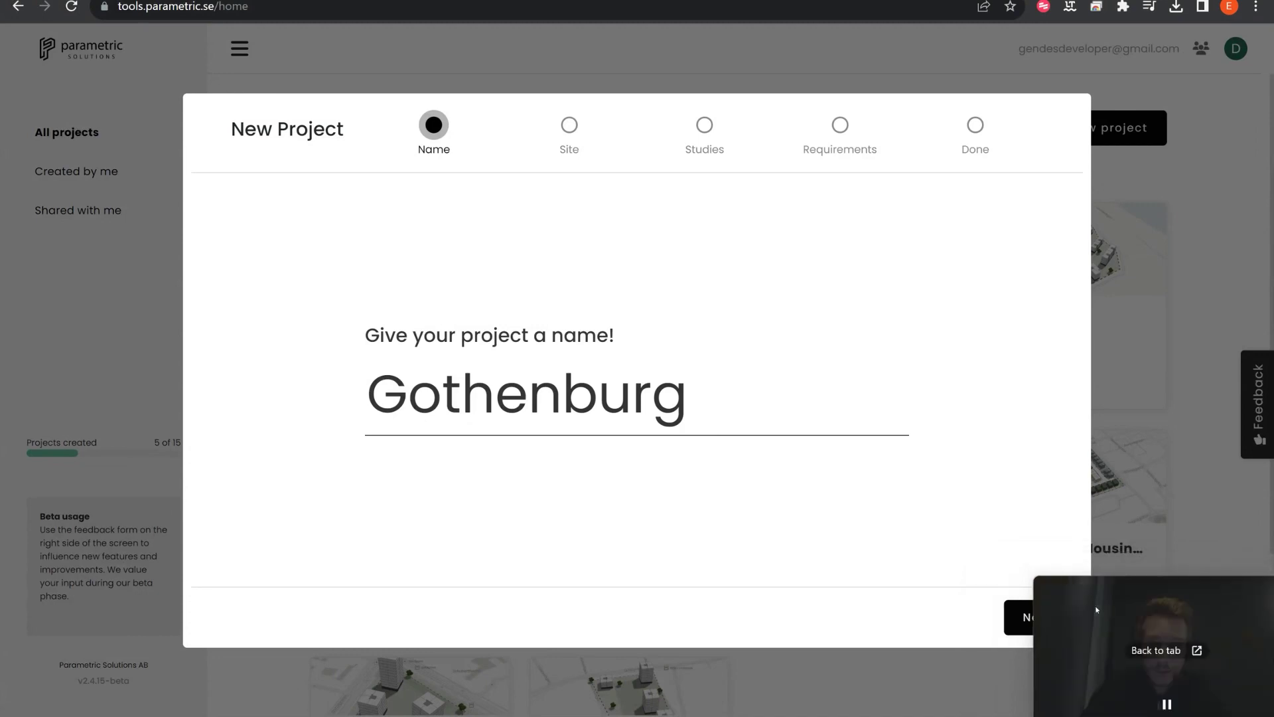
# Step: Advance to the Site step, check the map layers list and rotate the 3D map
pyautogui.click(1019, 618)
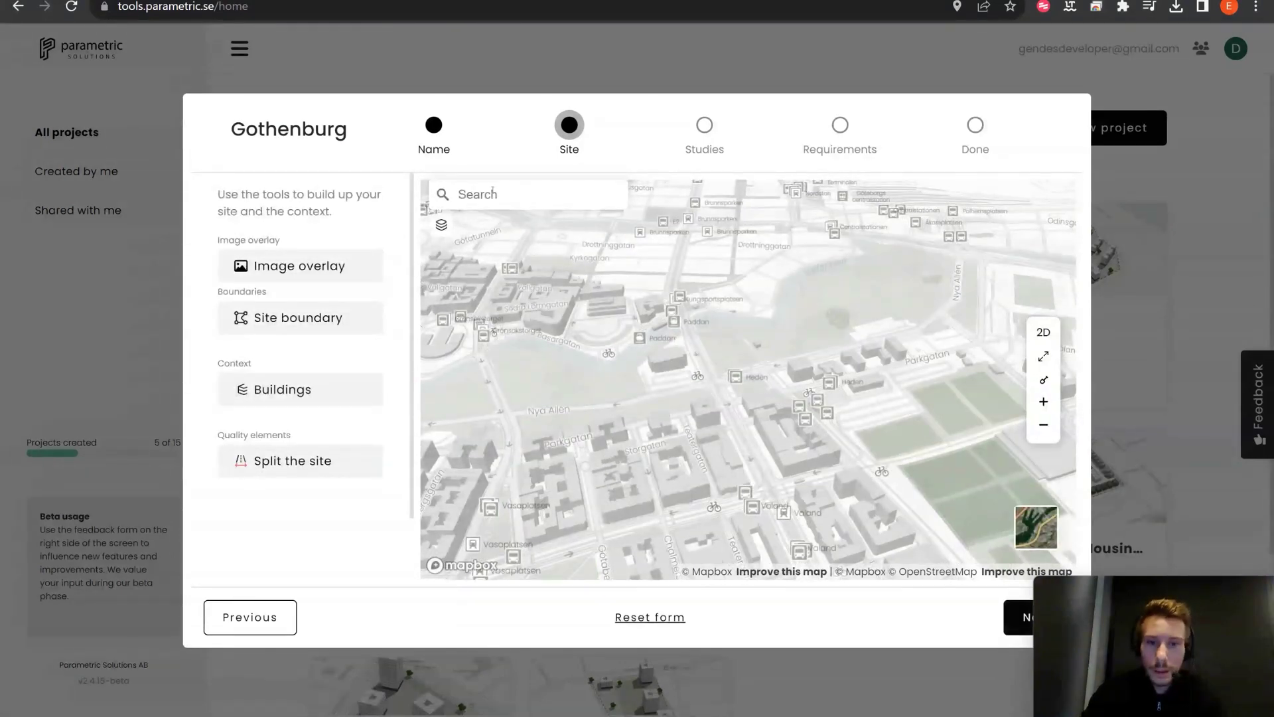
pyautogui.click(442, 225)
pyautogui.click(443, 225)
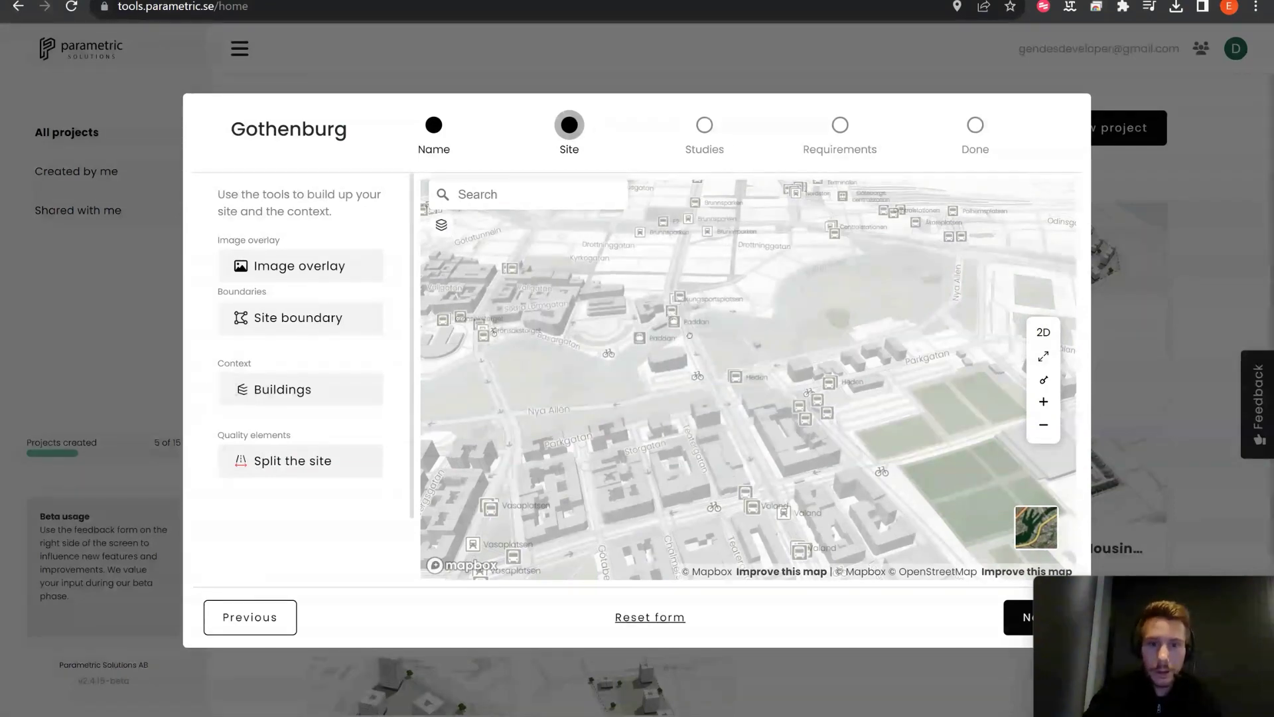
pyautogui.moveTo(553, 320); pyautogui.dragTo(687, 342, button='right')
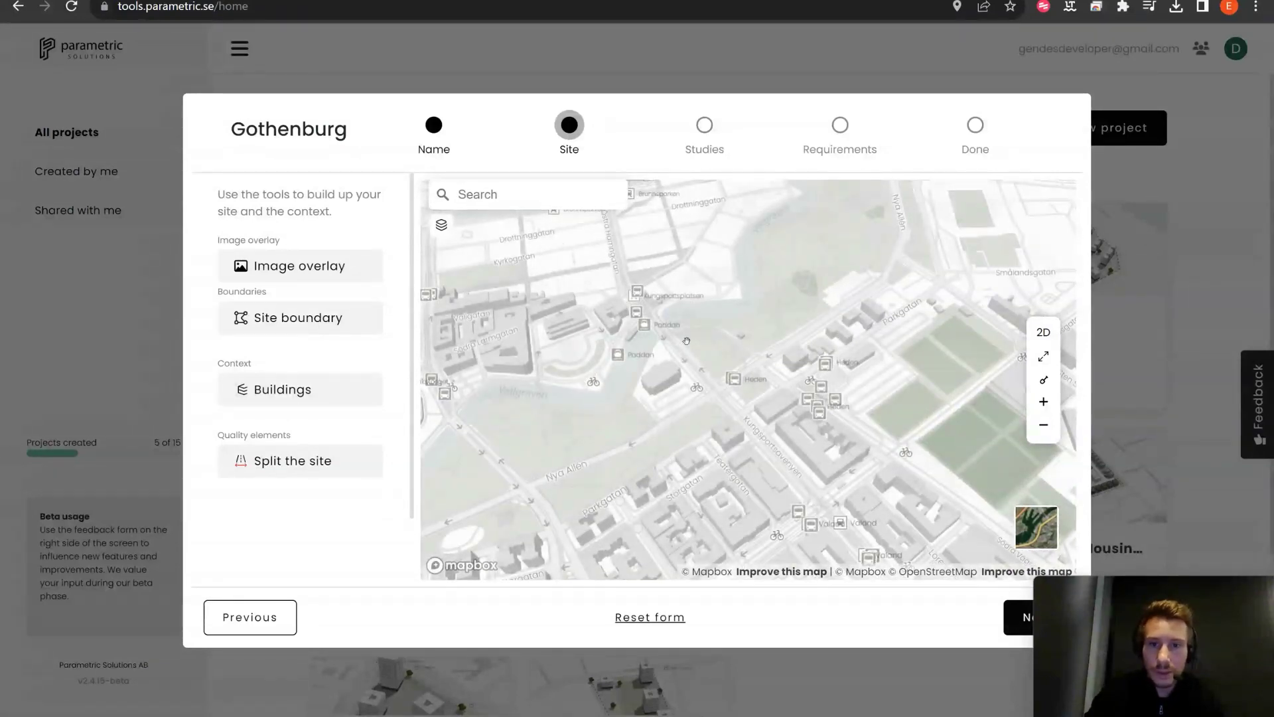
# Step: Search for 'Backa' and zoom, pan and rotate the map onto the intended site
pyautogui.click(542, 201)
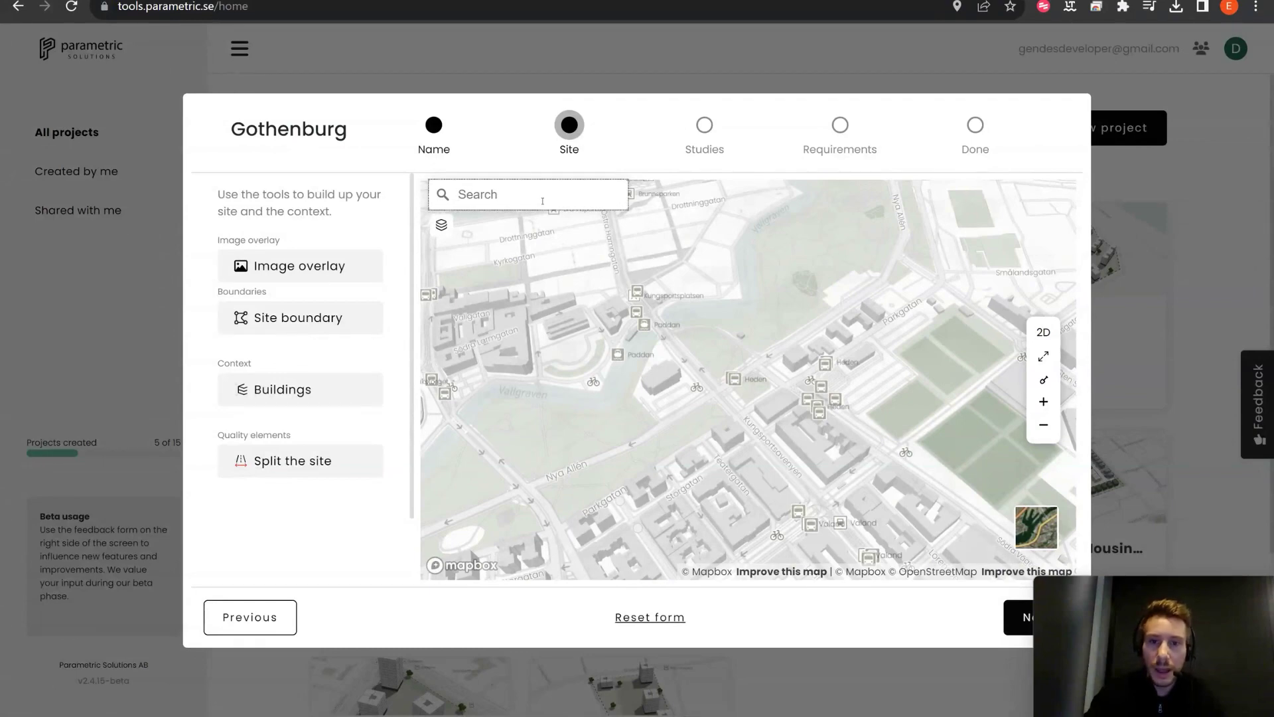
pyautogui.write('B')
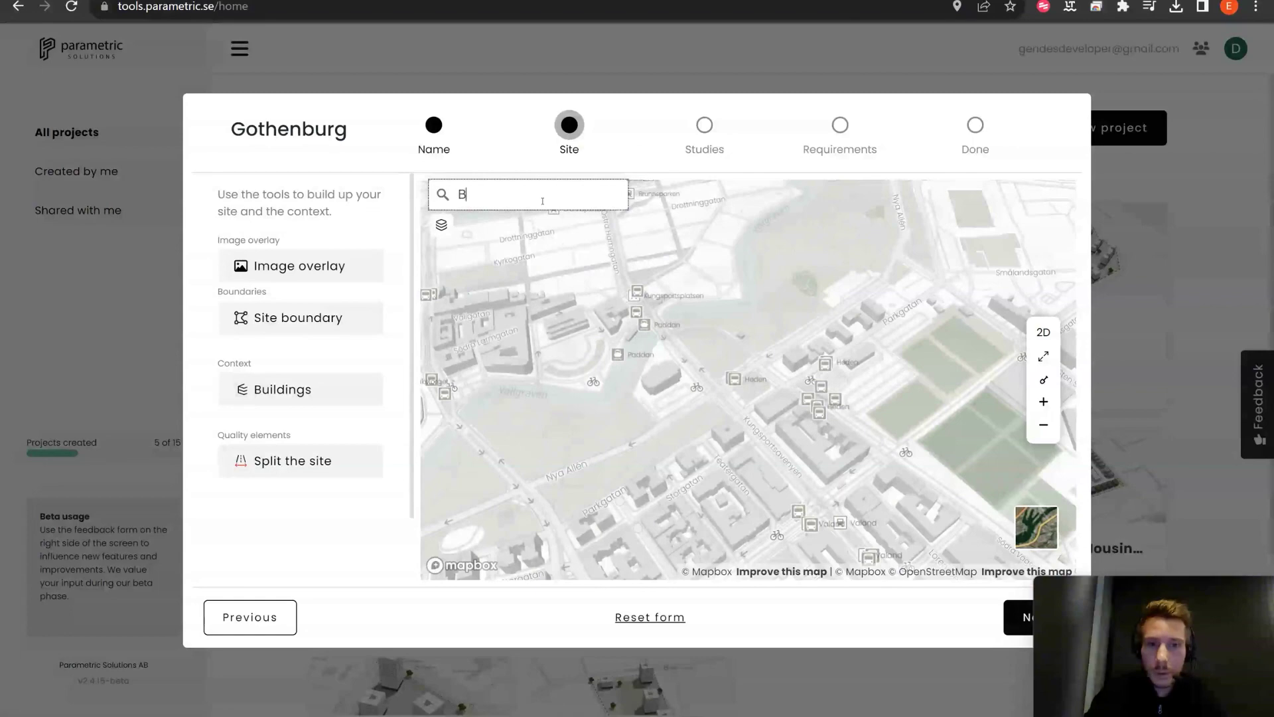
pyautogui.write('acka')
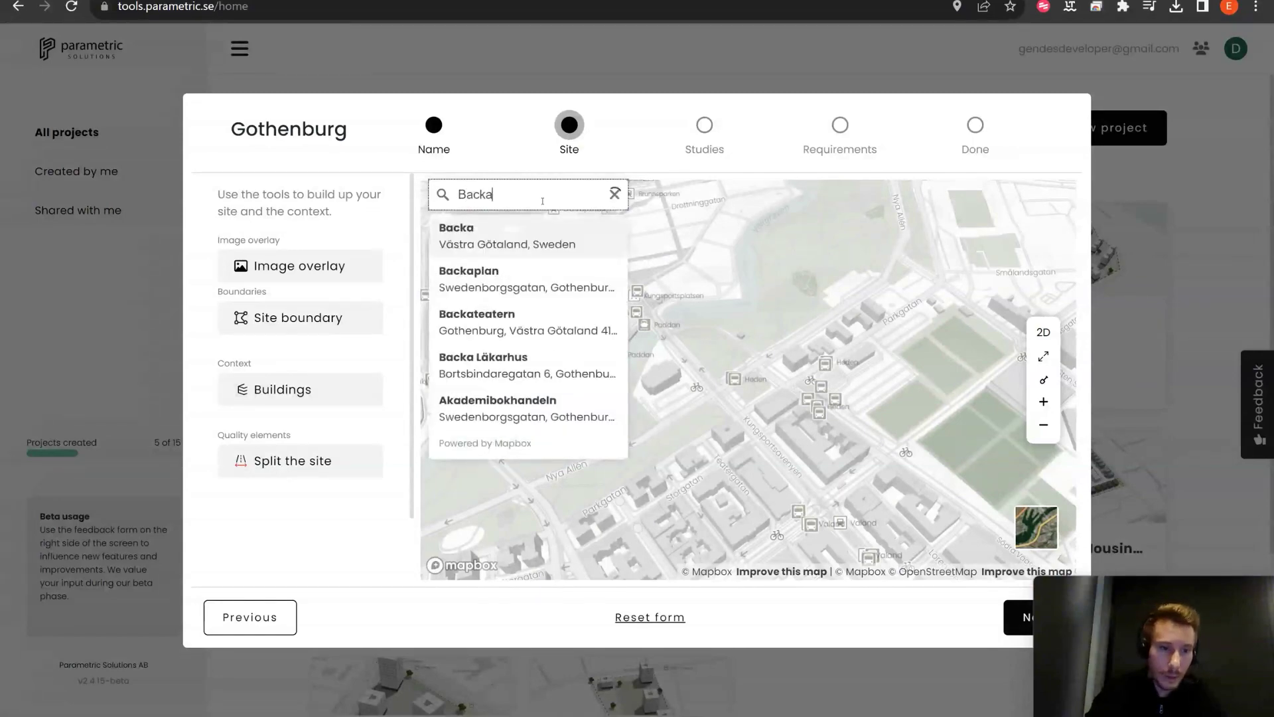
pyautogui.press('Return')
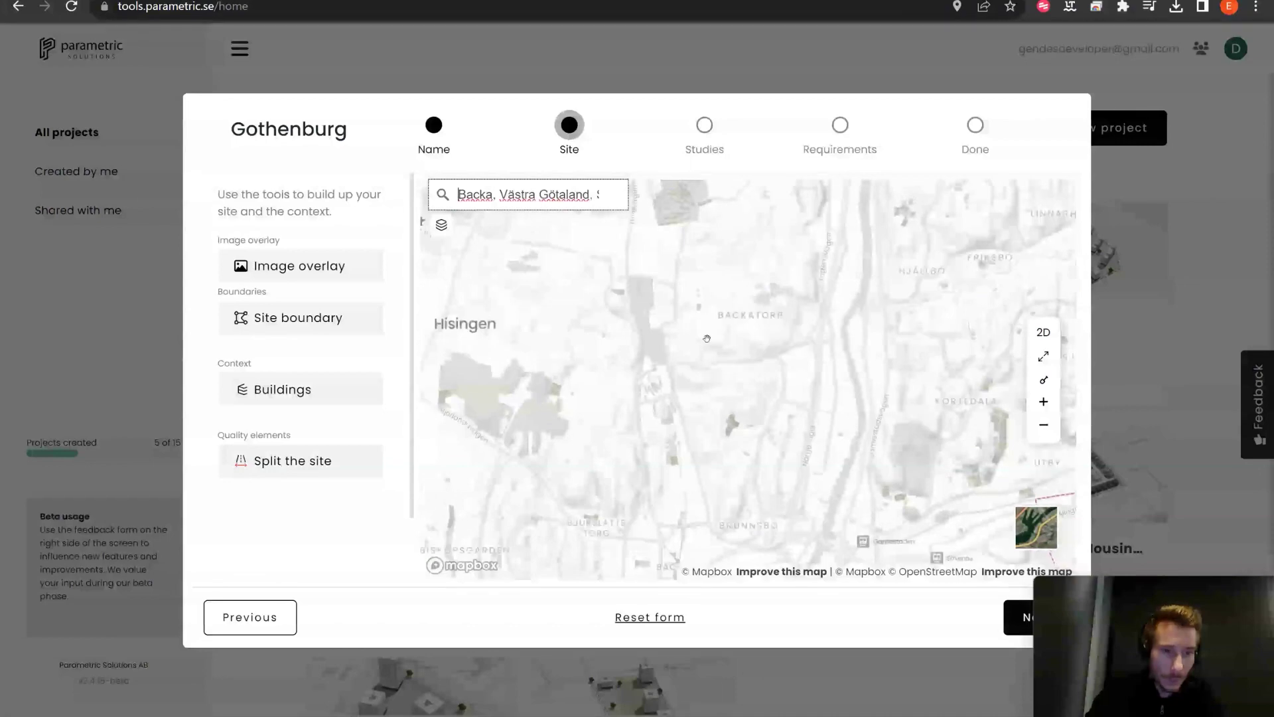
pyautogui.scroll(2, 728, 343)
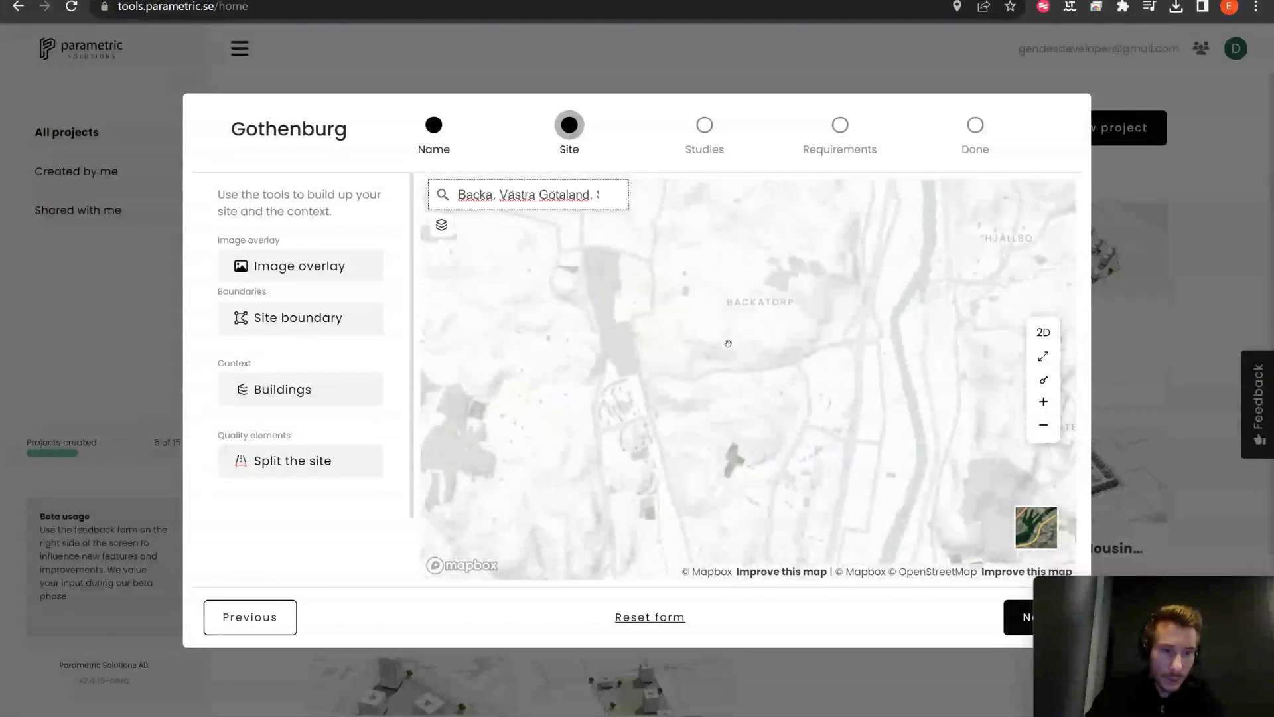
pyautogui.scroll(4, 616, 343)
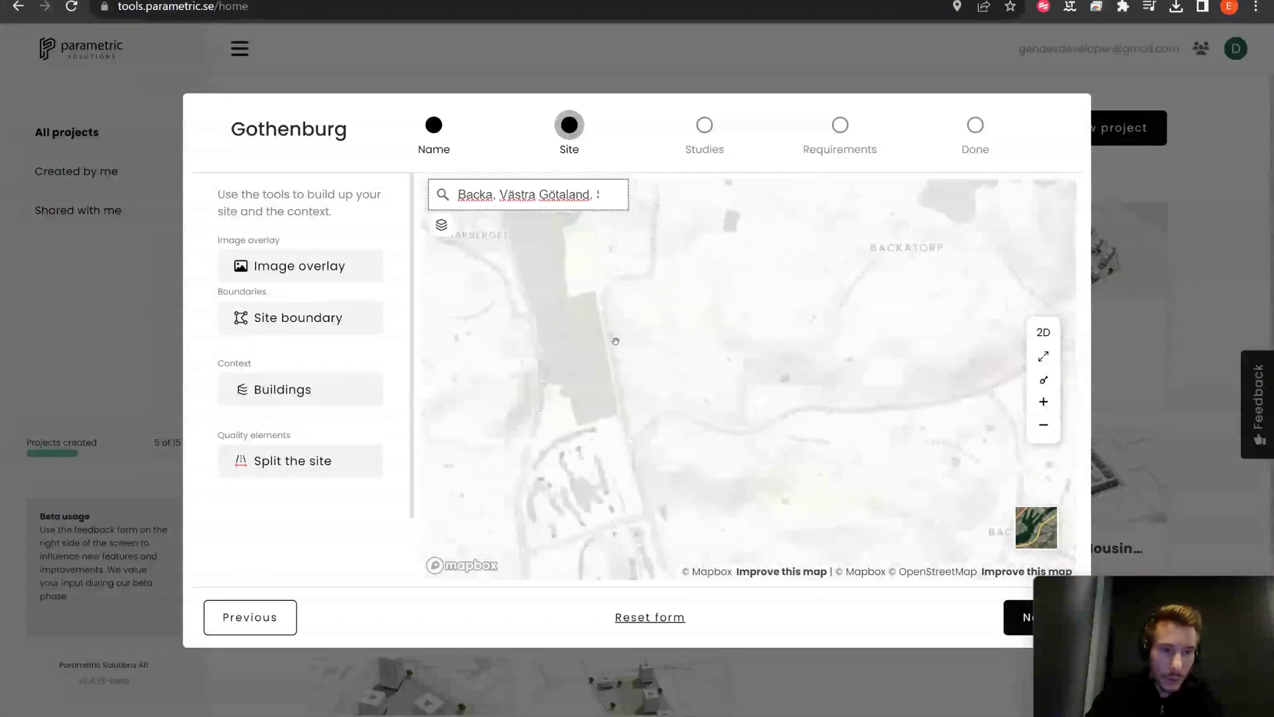
pyautogui.scroll(3, 616, 341)
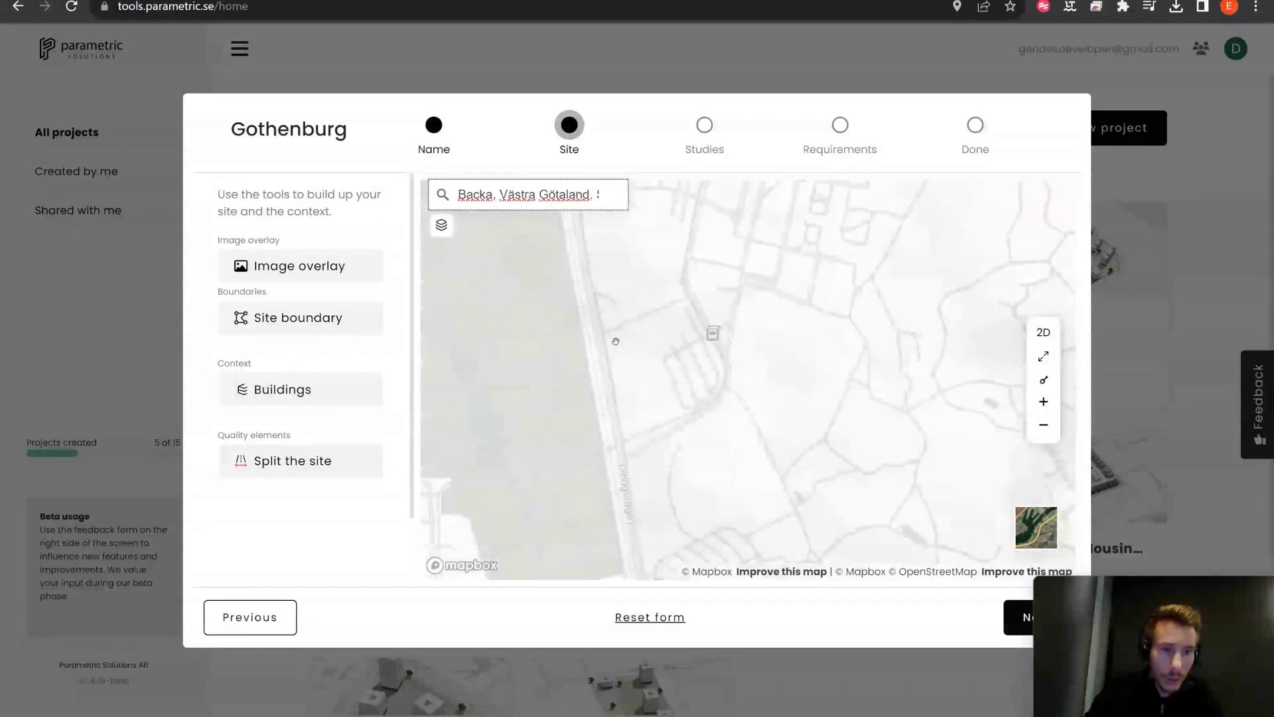
pyautogui.moveTo(679, 353); pyautogui.dragTo(663, 361)
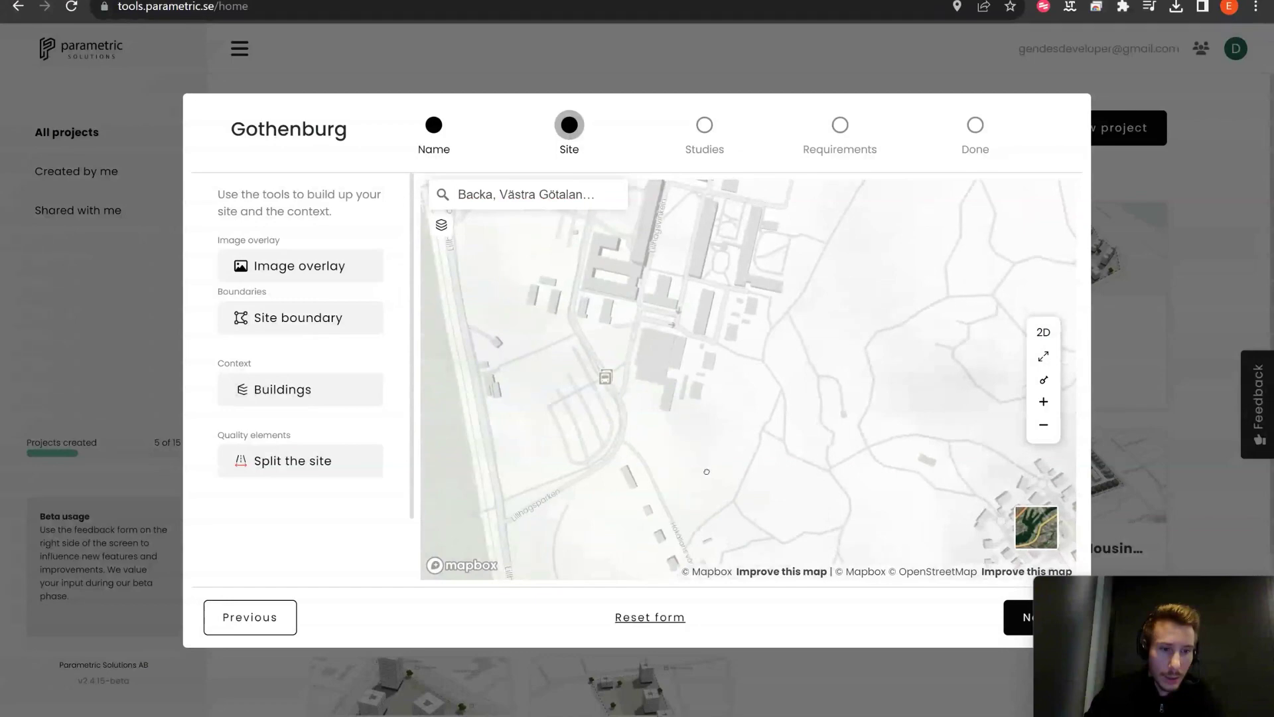
pyautogui.moveTo(707, 472); pyautogui.dragTo(827, 443, button='right')
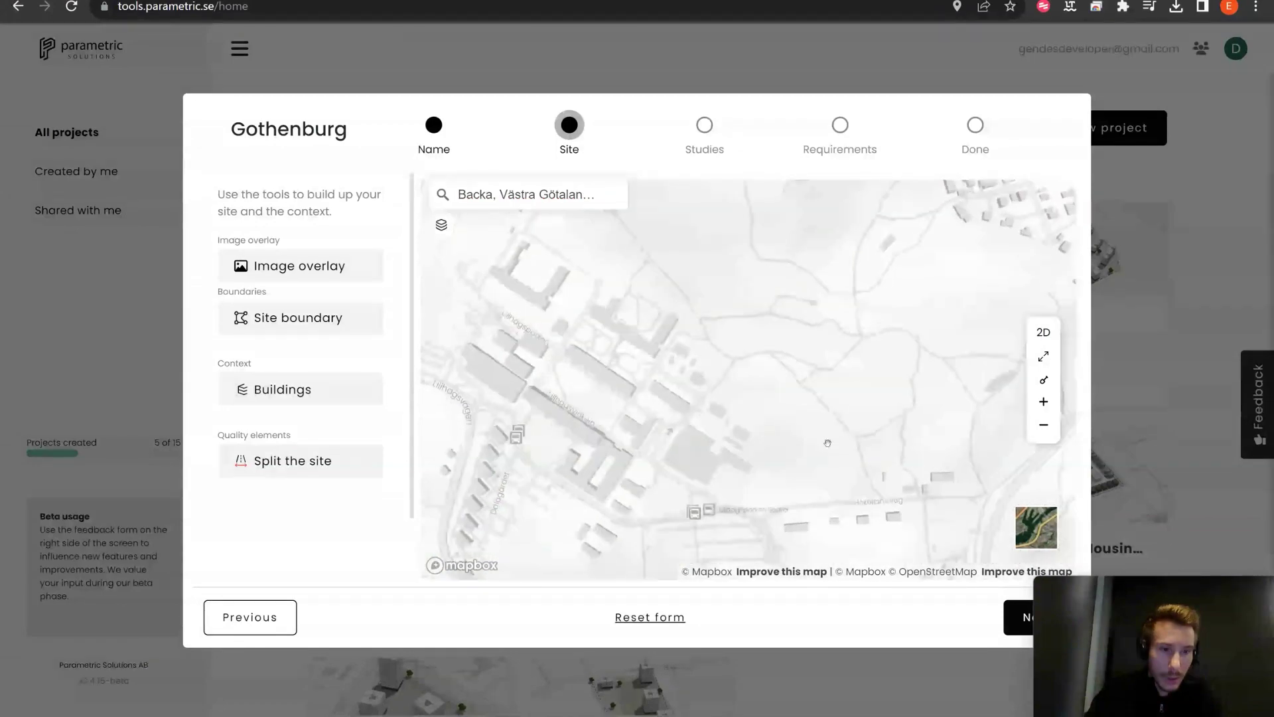
pyautogui.moveTo(827, 443); pyautogui.dragTo(694, 406)
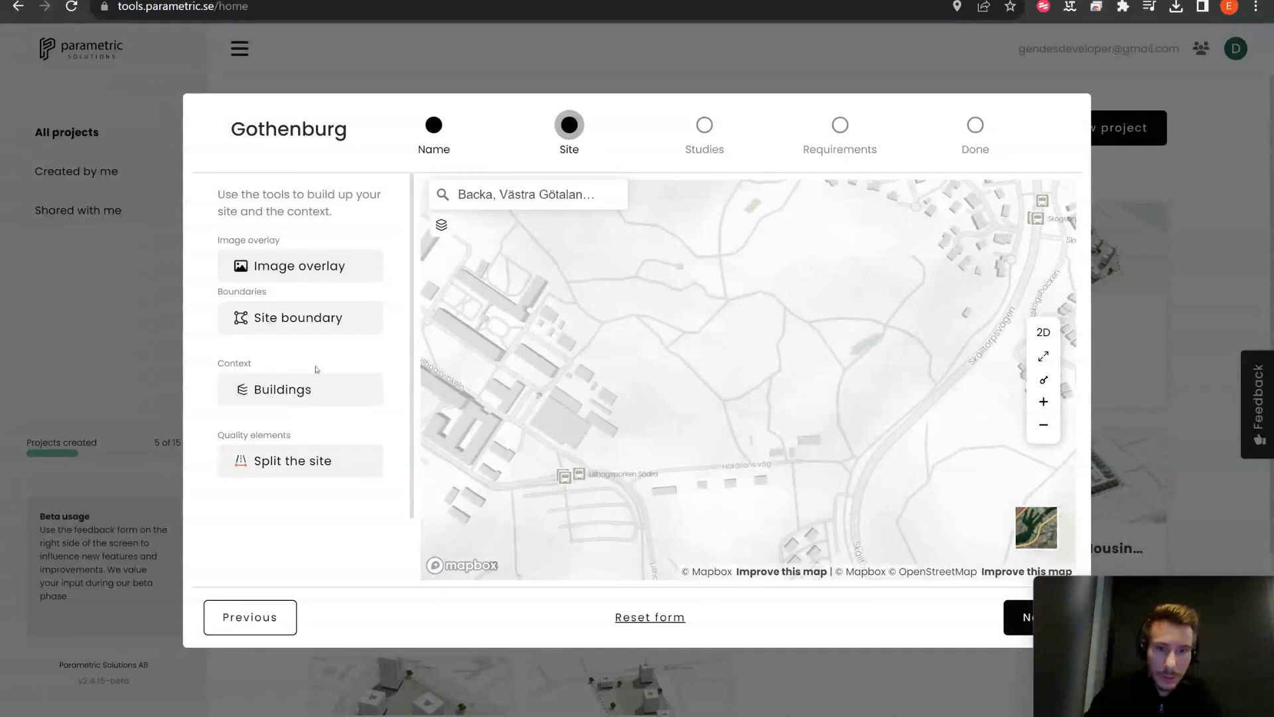
pyautogui.click(363, 320)
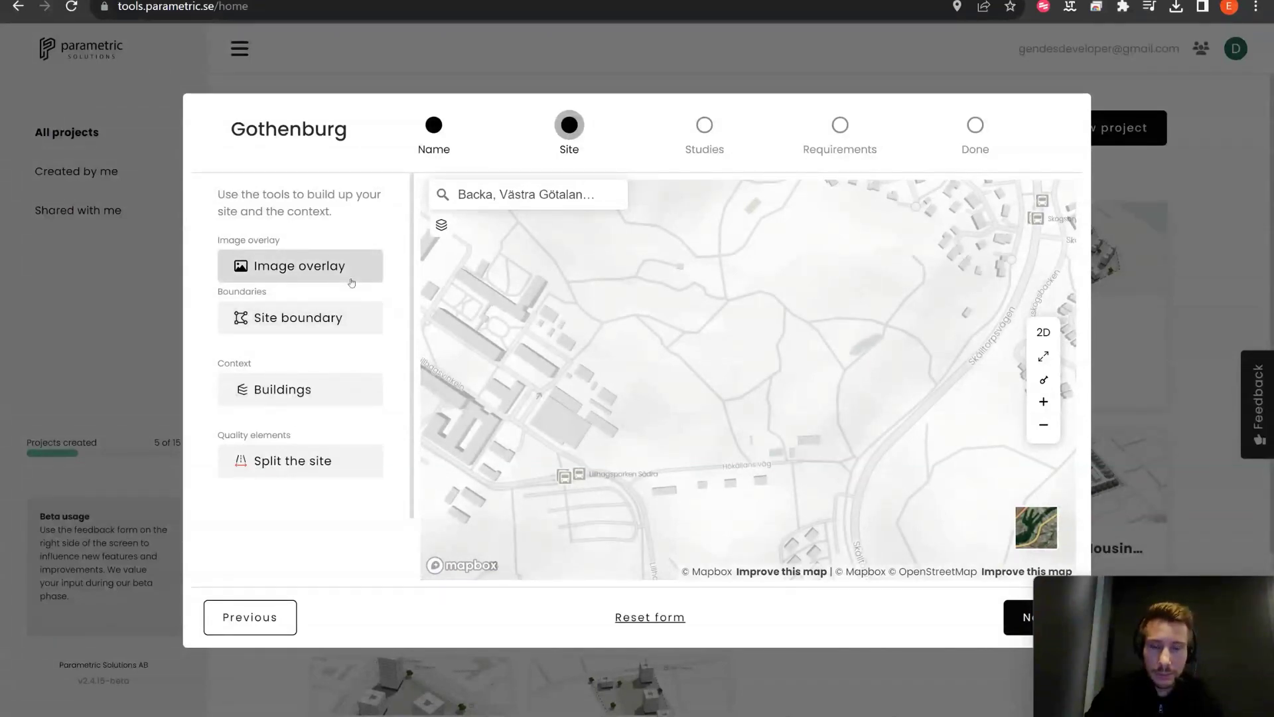
pyautogui.click(352, 282)
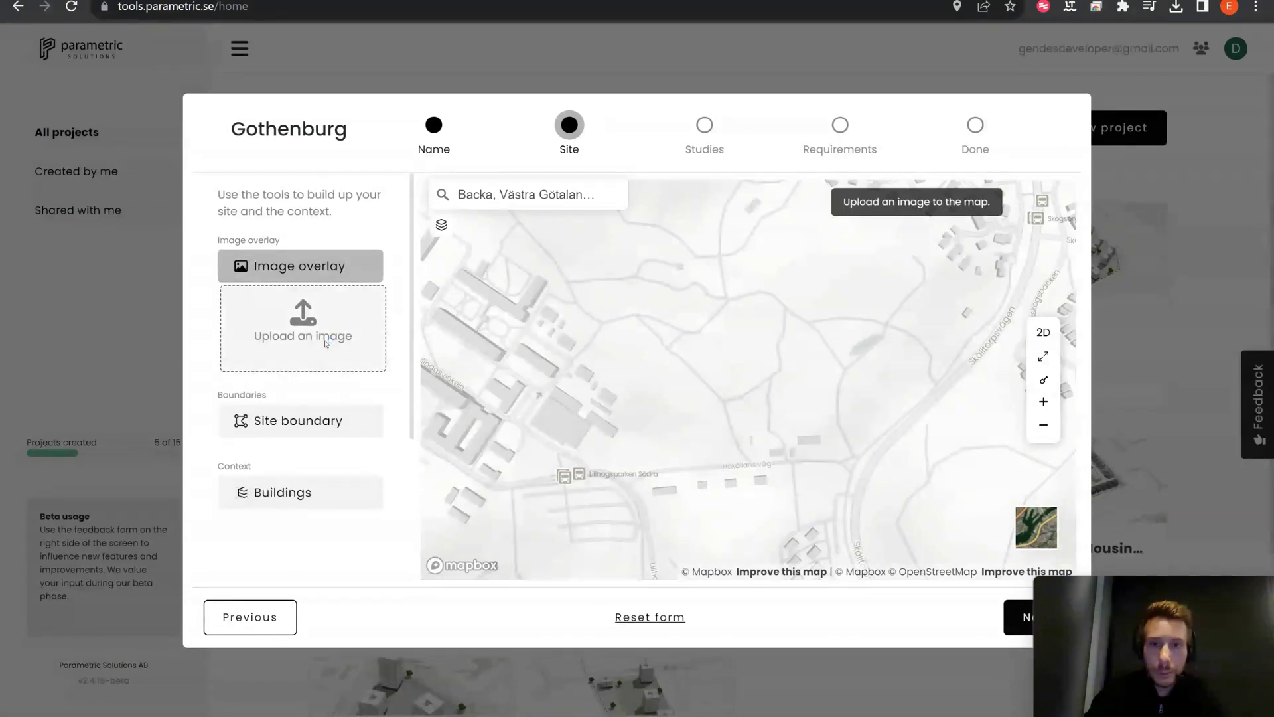
pyautogui.click(325, 342)
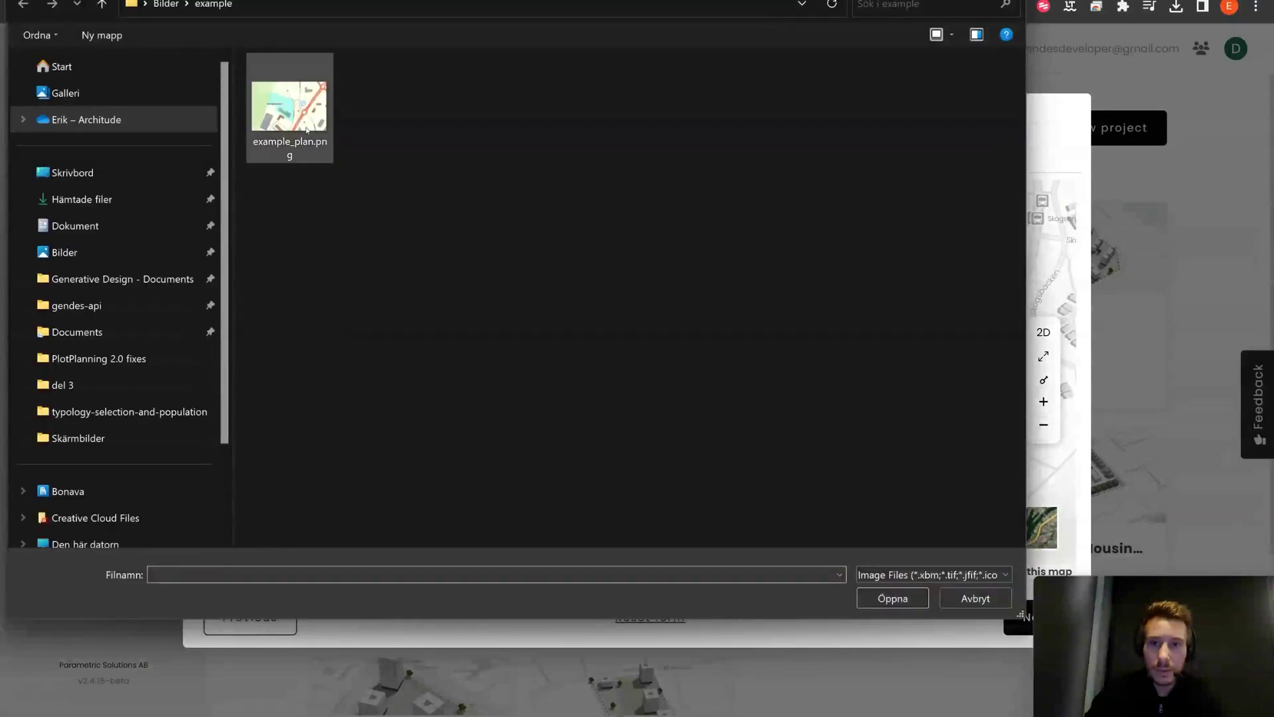
pyautogui.click(307, 130)
pyautogui.click(893, 598)
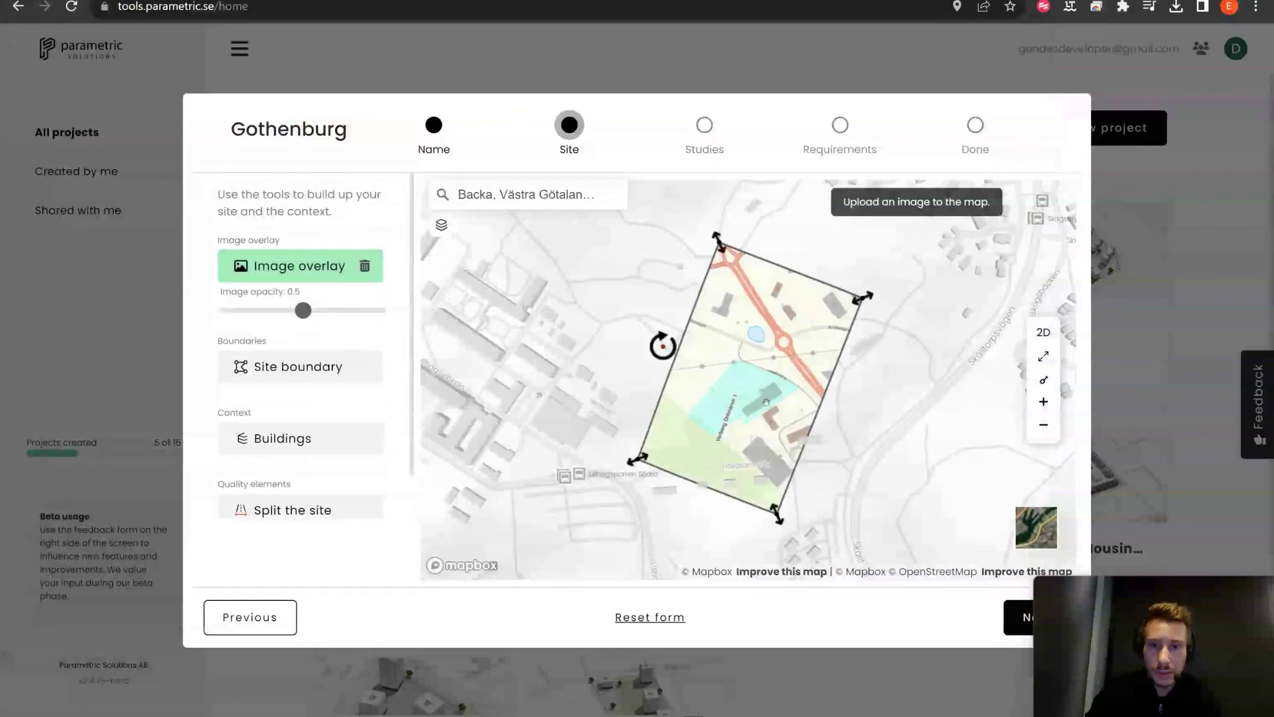
pyautogui.moveTo(862, 465); pyautogui.dragTo(825, 457, button='right')
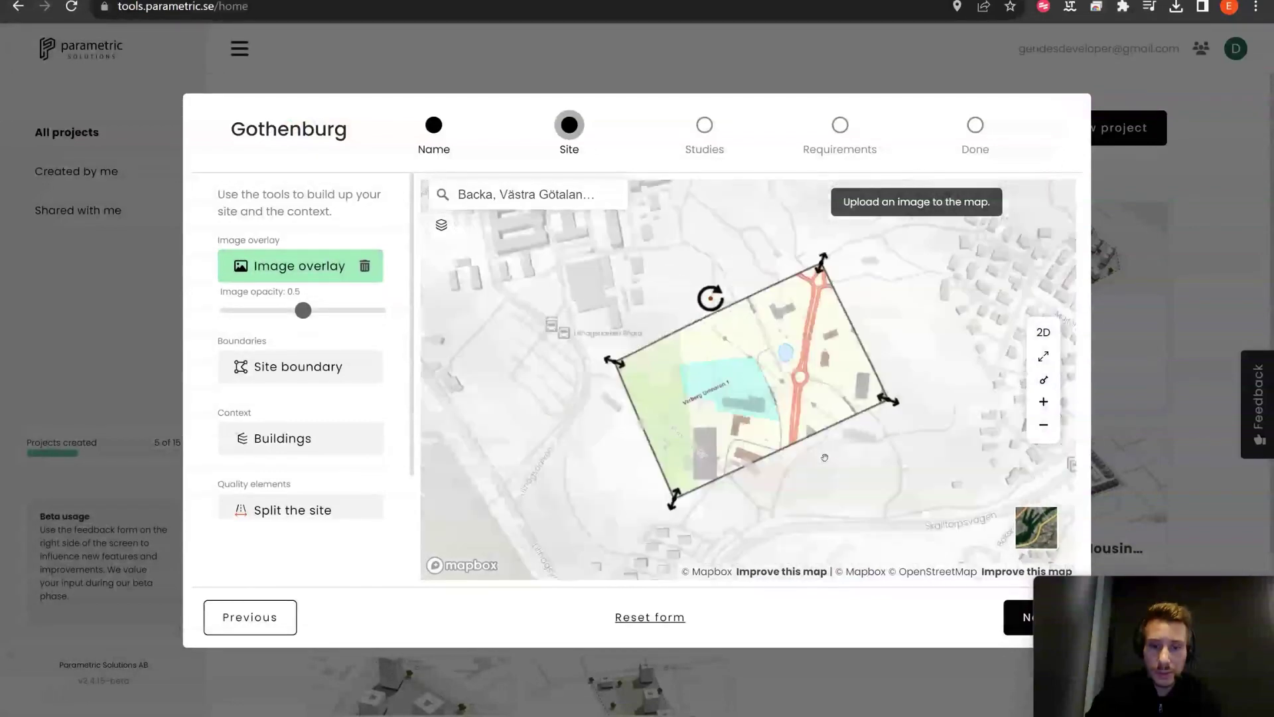
pyautogui.click(365, 267)
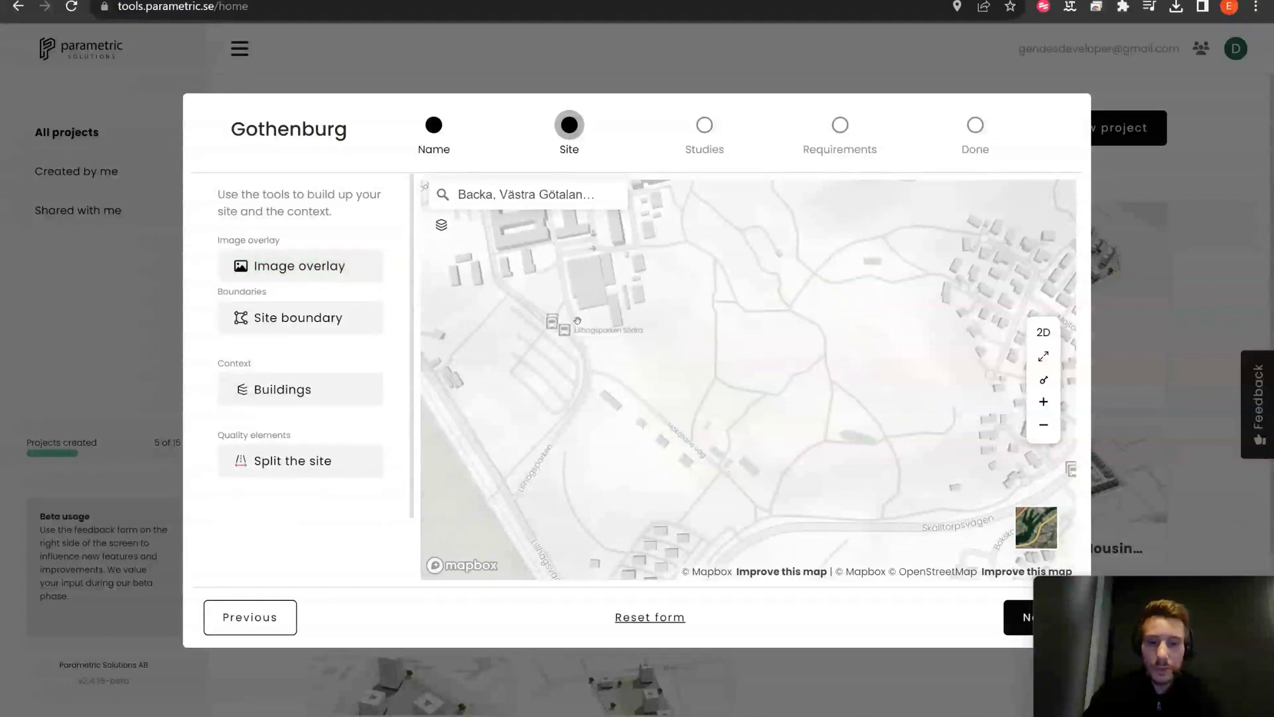
# Step: Draw the site boundary polygon on the Backa plot, enclosing 14462 m²
pyautogui.scroll(3, 656, 355)
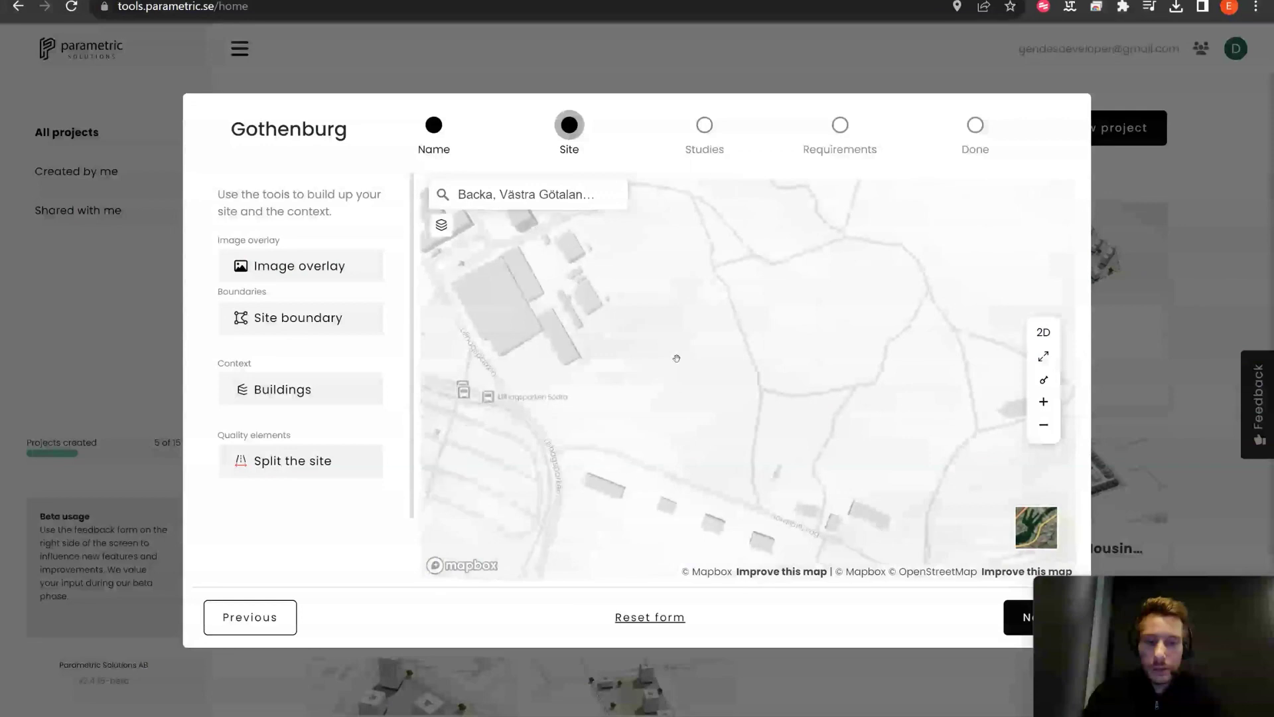
pyautogui.moveTo(637, 361); pyautogui.dragTo(658, 398)
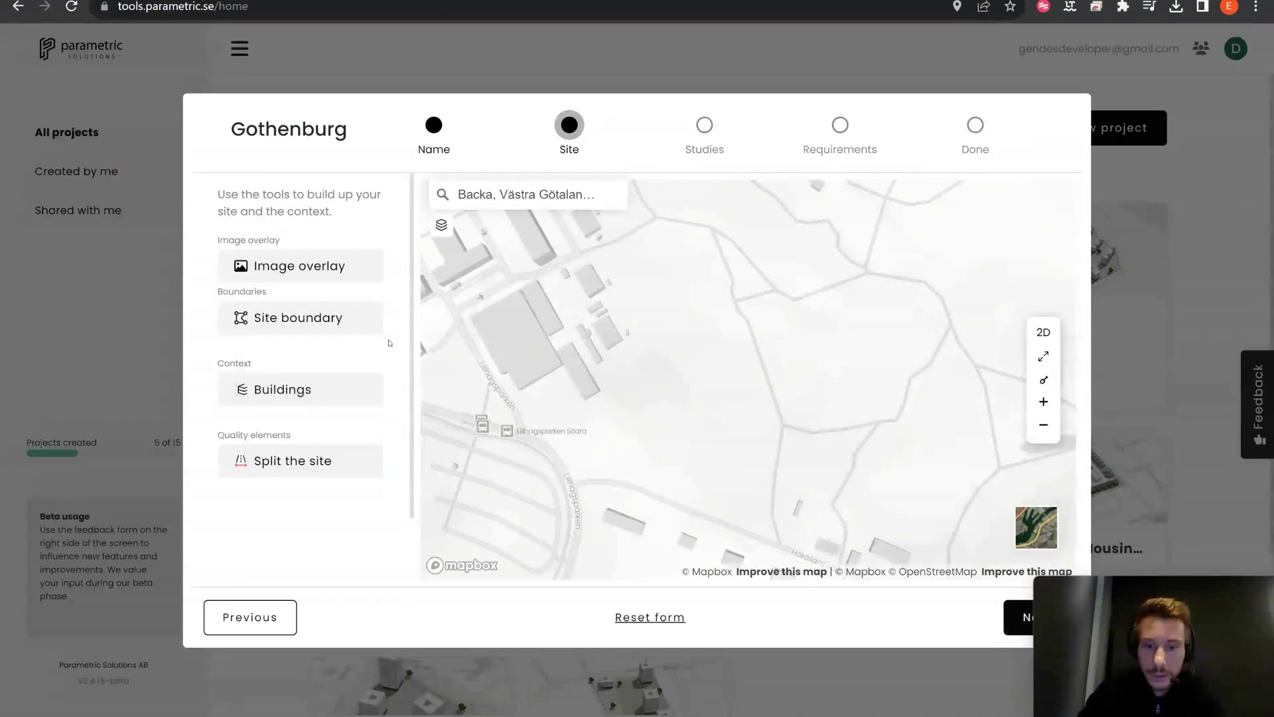
pyautogui.click(322, 328)
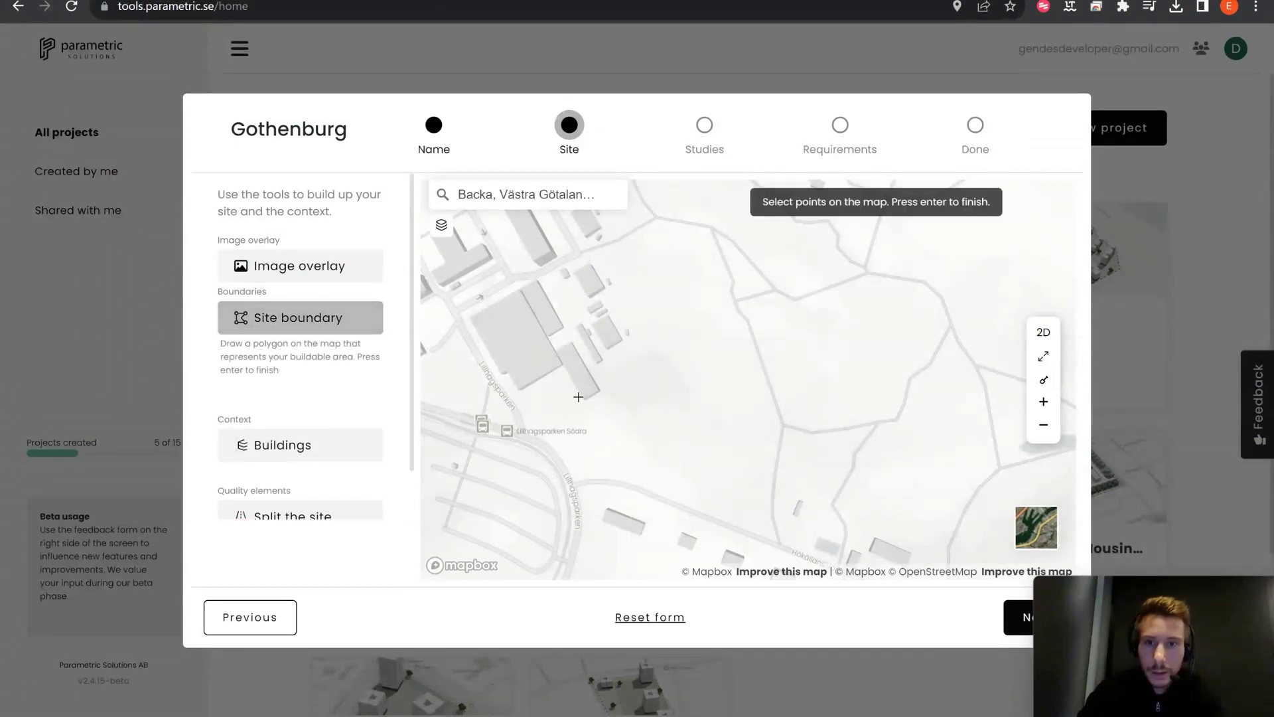
pyautogui.click(575, 415)
pyautogui.click(589, 470)
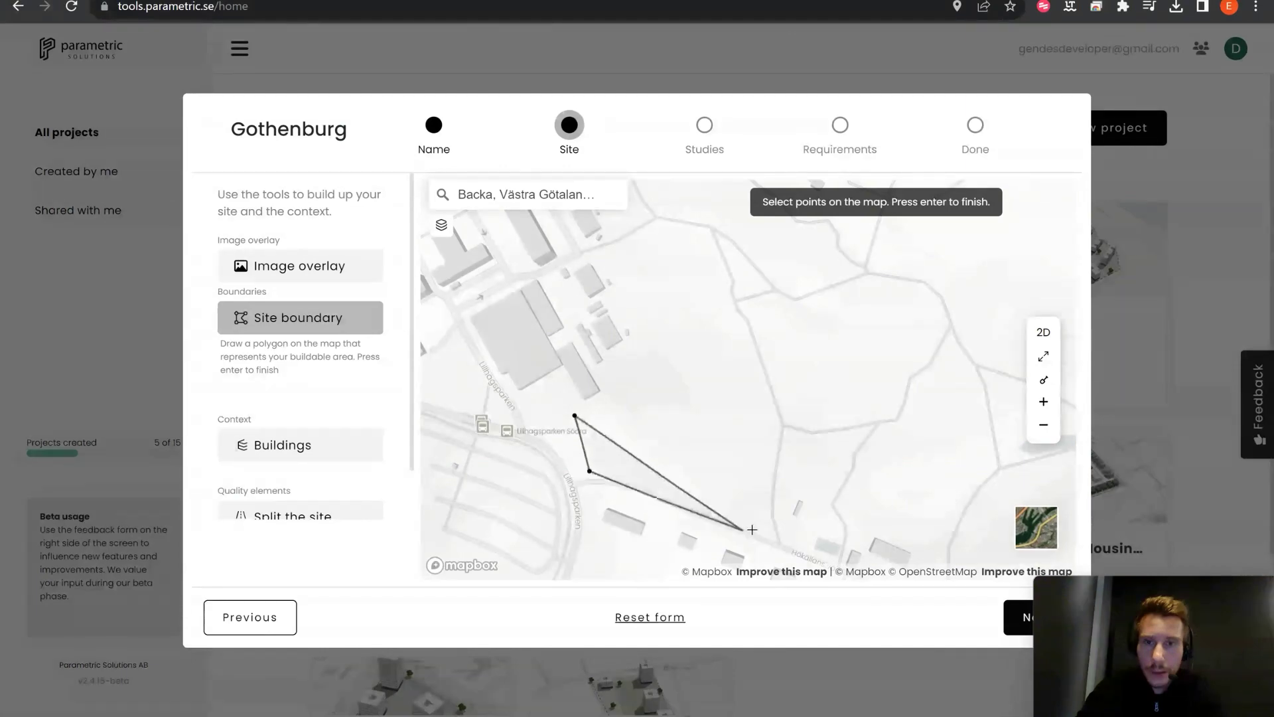
pyautogui.click(769, 534)
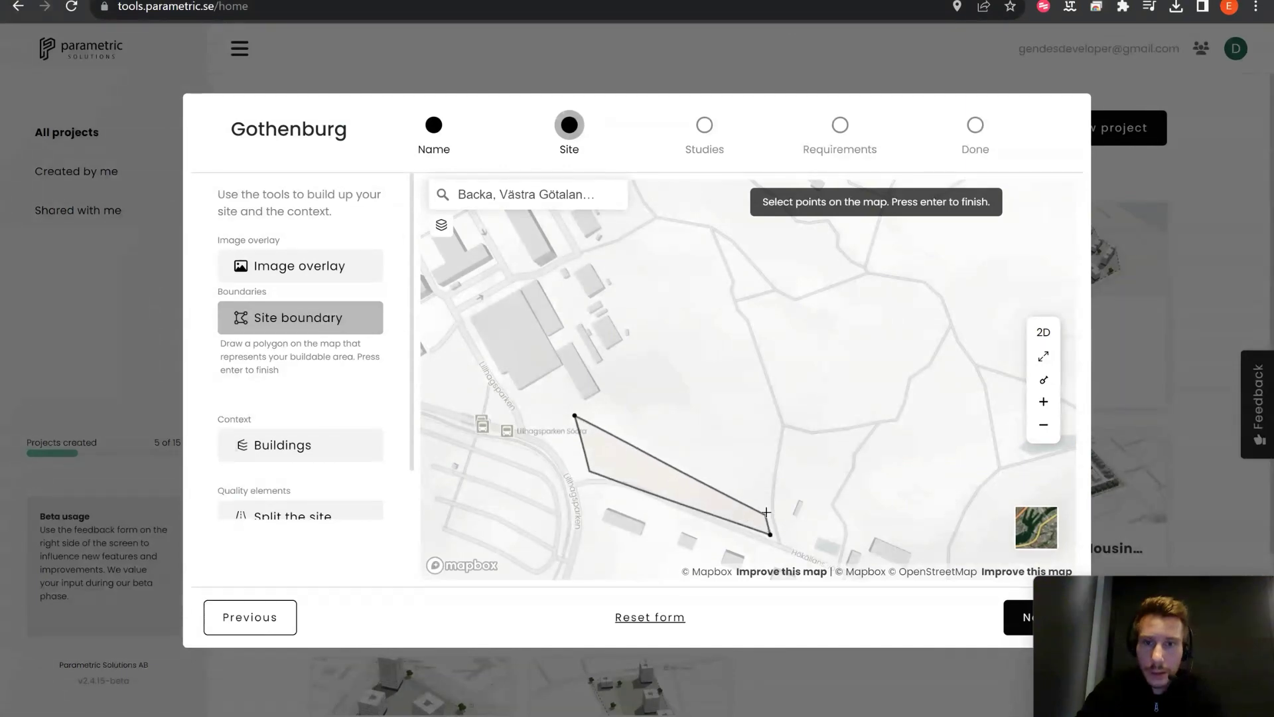
pyautogui.click(766, 511)
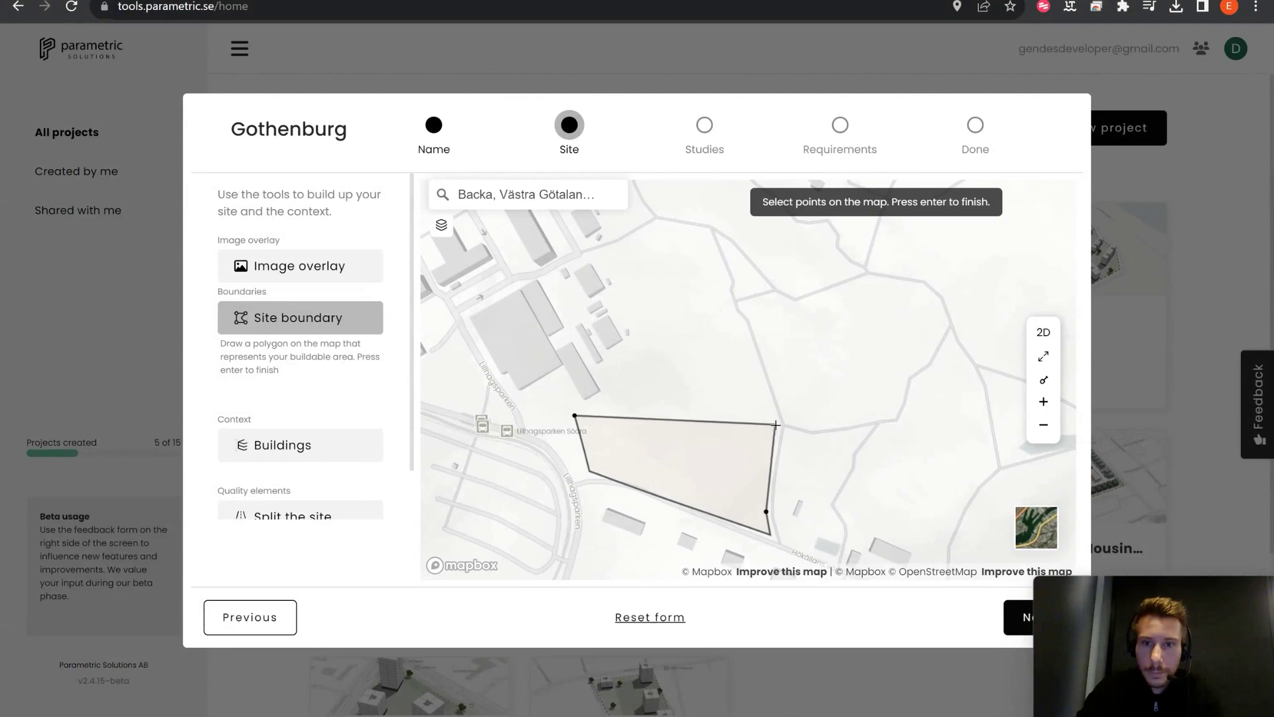
pyautogui.click(775, 425)
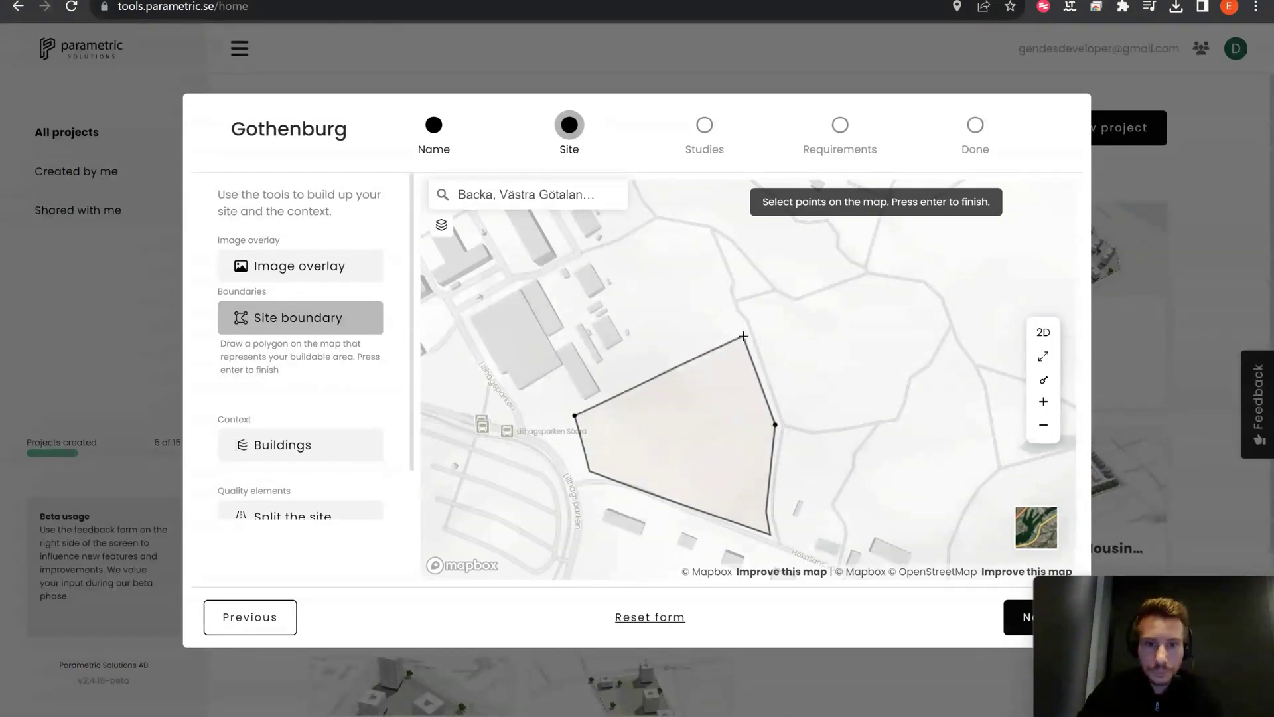
pyautogui.click(743, 336)
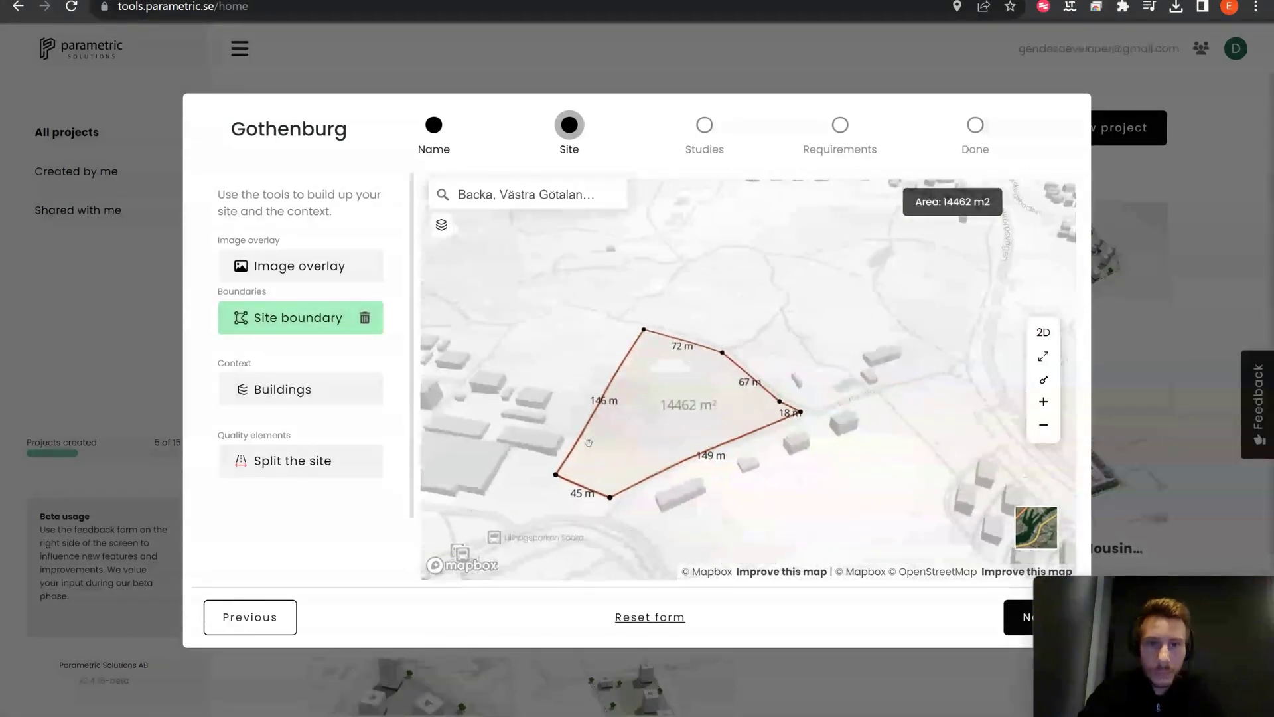
# Step: Rotate, tilt and recentre the map around the drawn boundary
pyautogui.moveTo(816, 479); pyautogui.dragTo(618, 456, button='right')
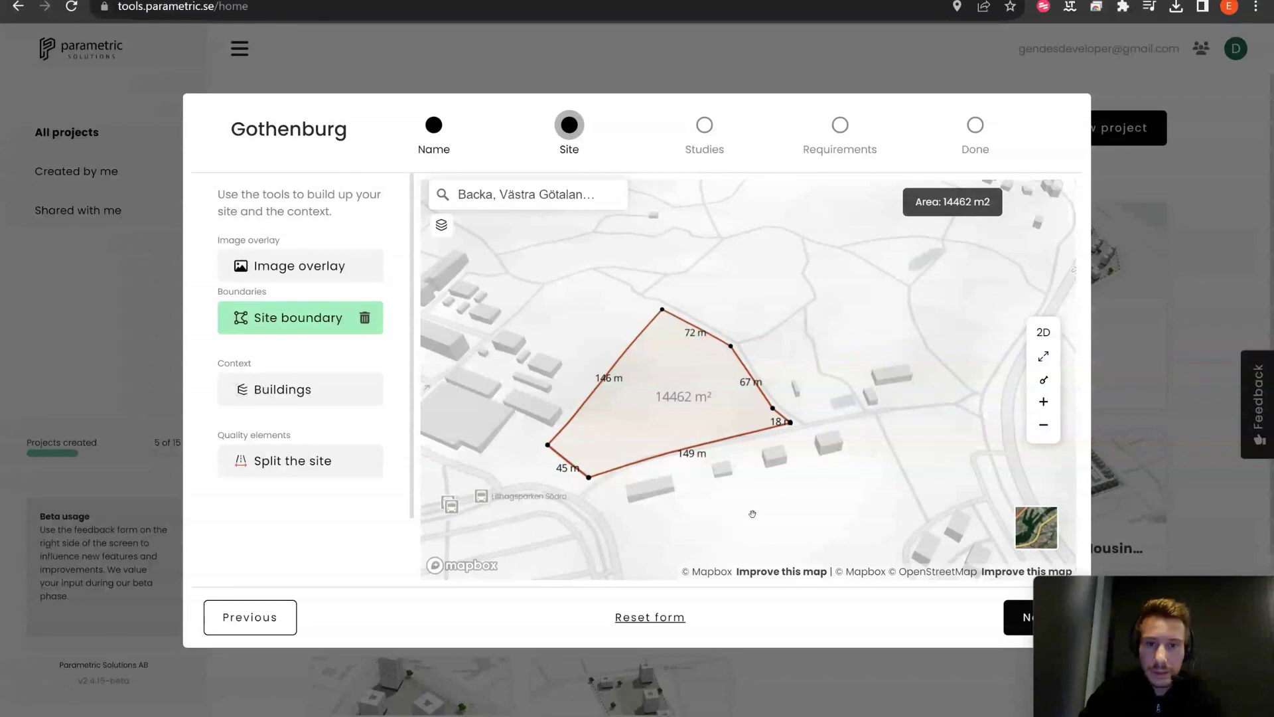
pyautogui.moveTo(737, 517); pyautogui.dragTo(801, 481, button='right')
pyautogui.moveTo(757, 502); pyautogui.dragTo(774, 482)
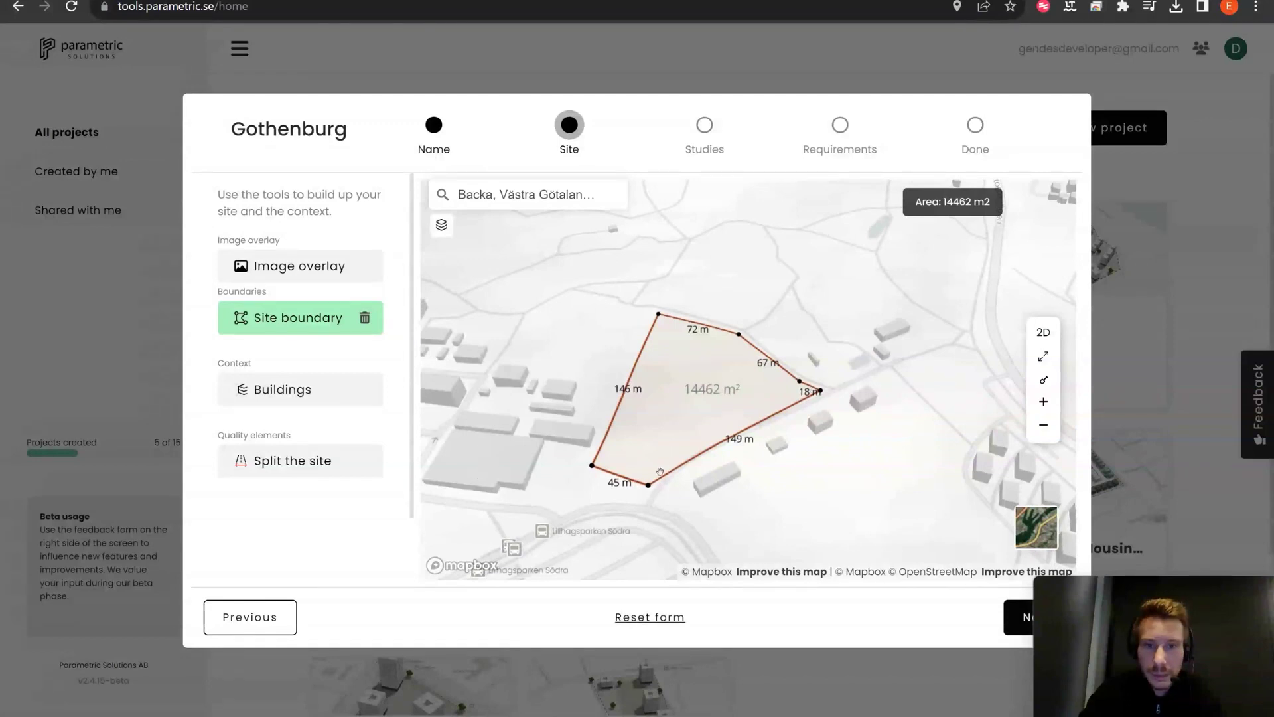
# Step: Auto-select the surrounding buildings as context and set one neighbouring building's height to 1 m
pyautogui.click(323, 391)
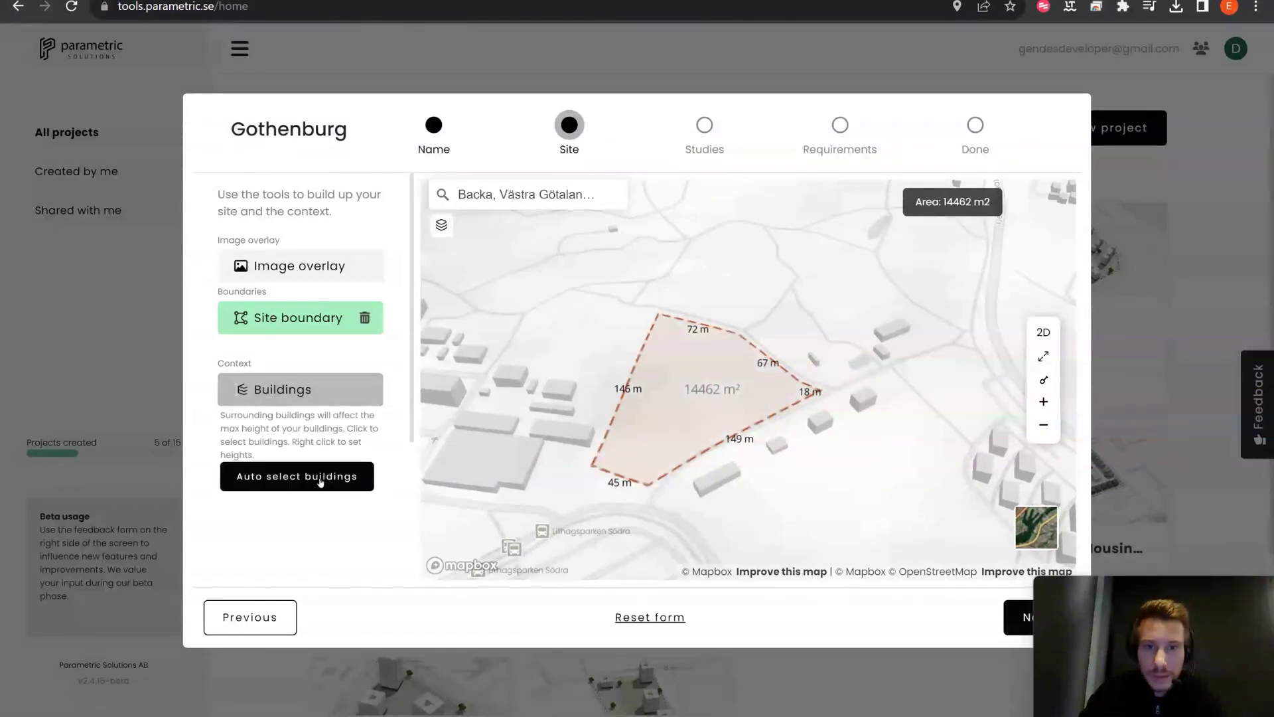
pyautogui.click(321, 483)
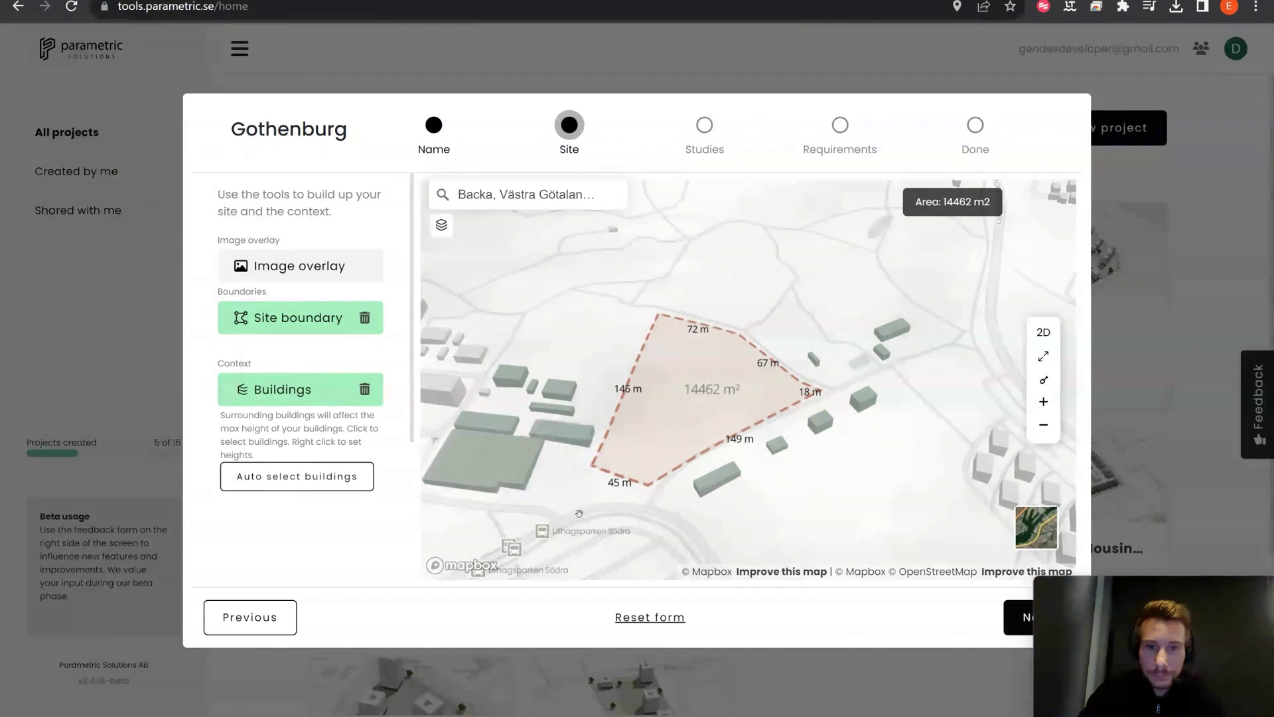
pyautogui.click(578, 446)
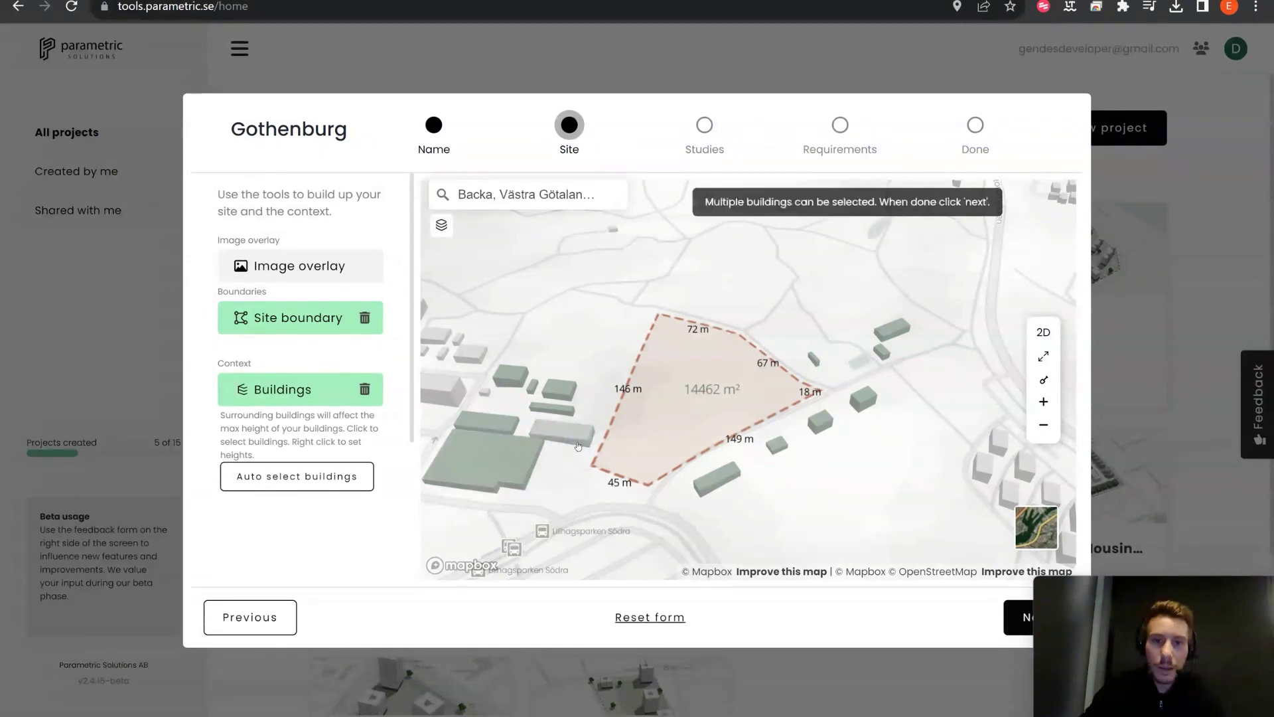
pyautogui.rightClick(570, 430)
pyautogui.write('10')
pyautogui.press('Return')
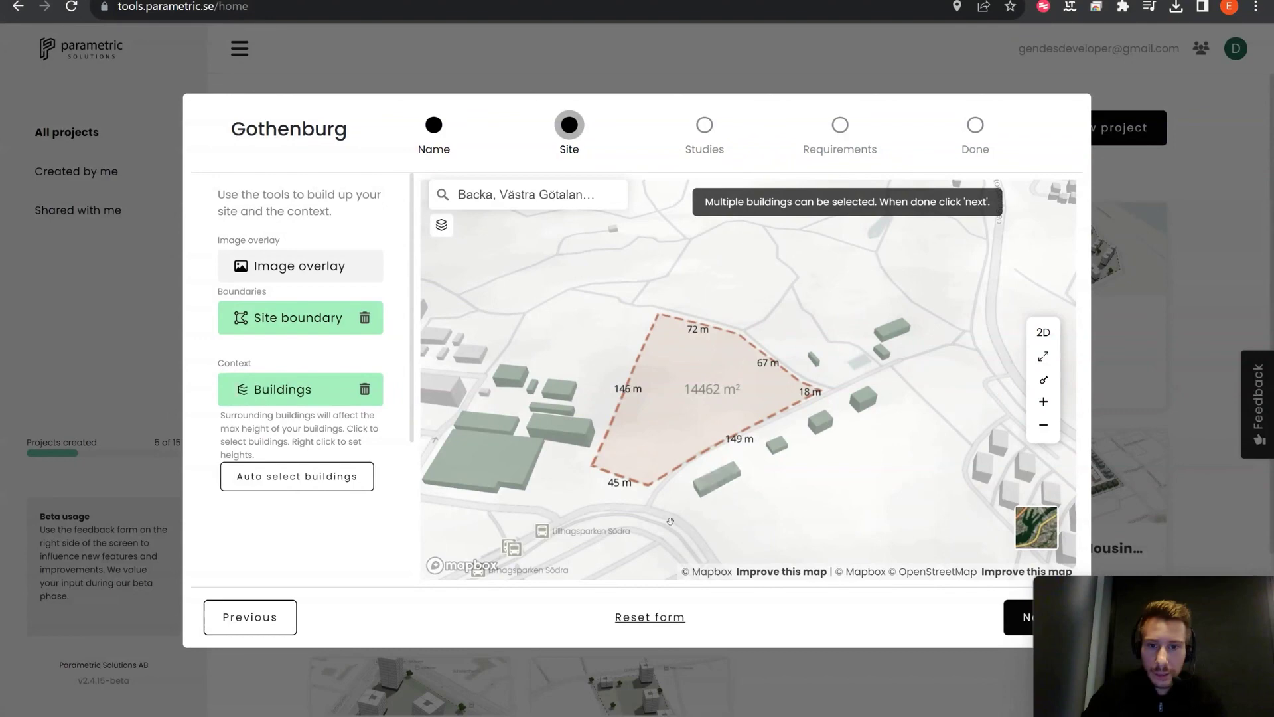
pyautogui.moveTo(816, 494); pyautogui.dragTo(546, 460, button='right')
pyautogui.scroll(-2, 353, 437)
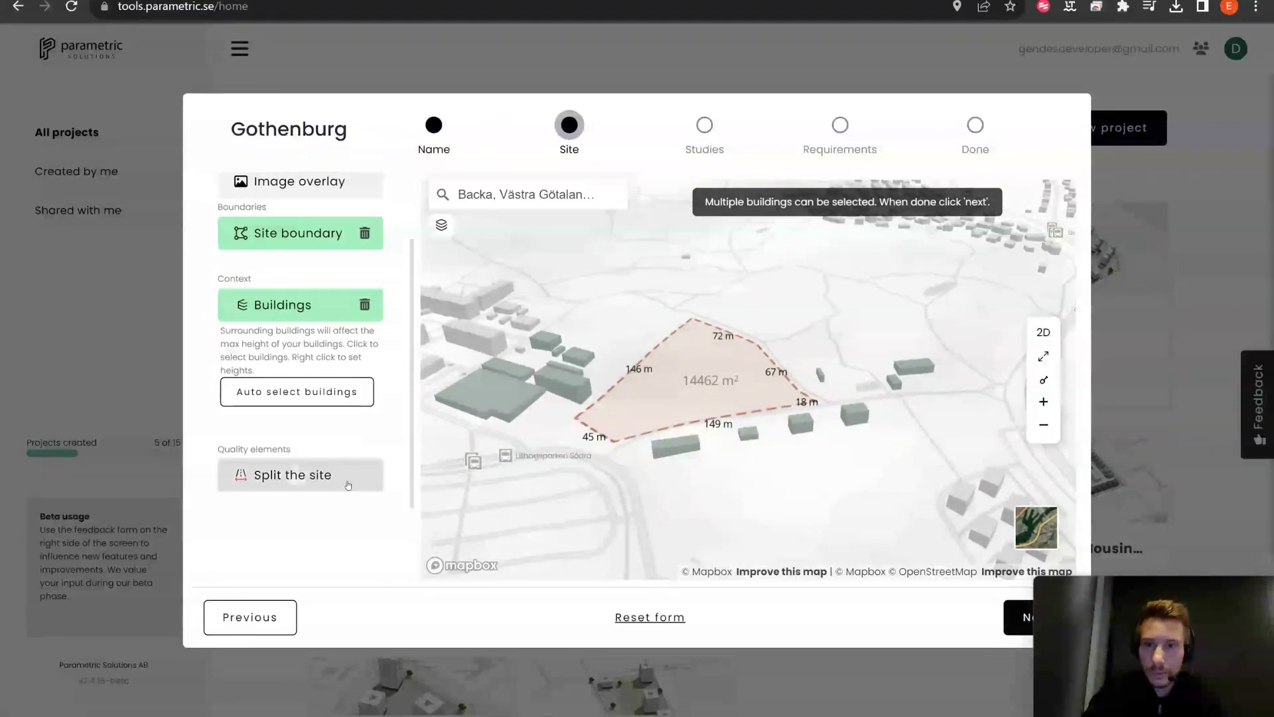
# Step: Split the site with a two-point line across it
pyautogui.click(342, 485)
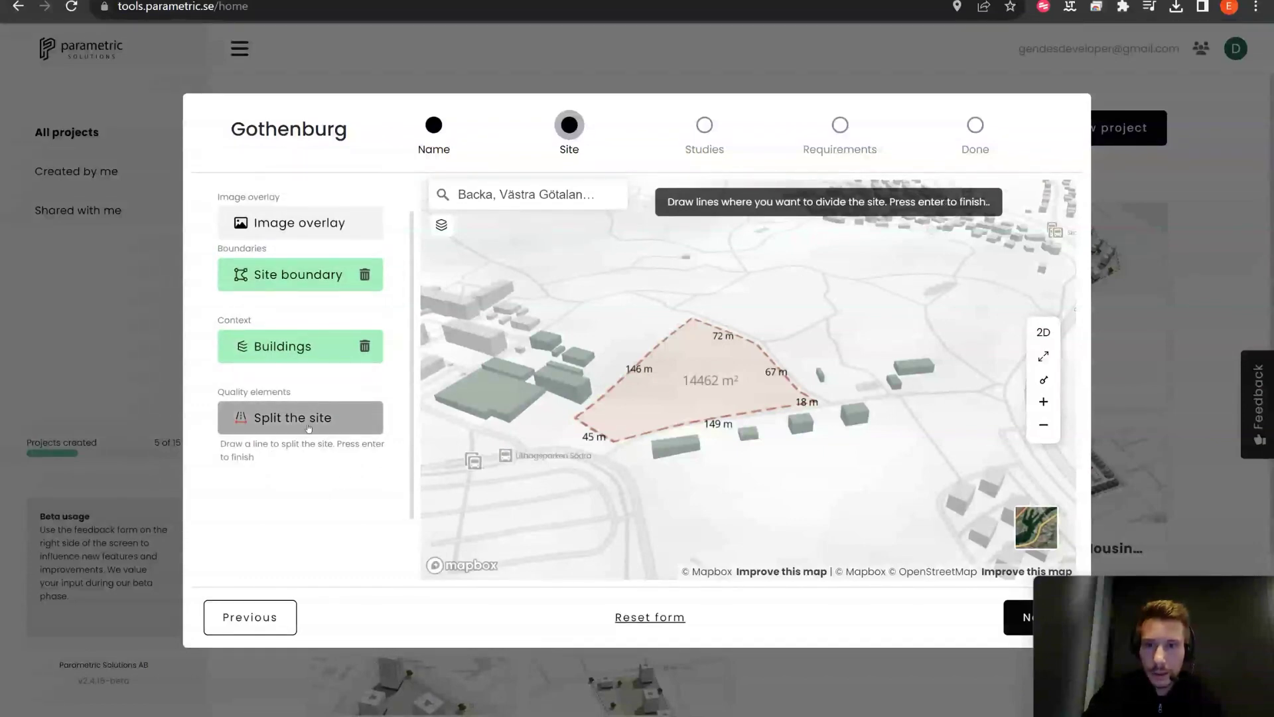
pyautogui.click(631, 347)
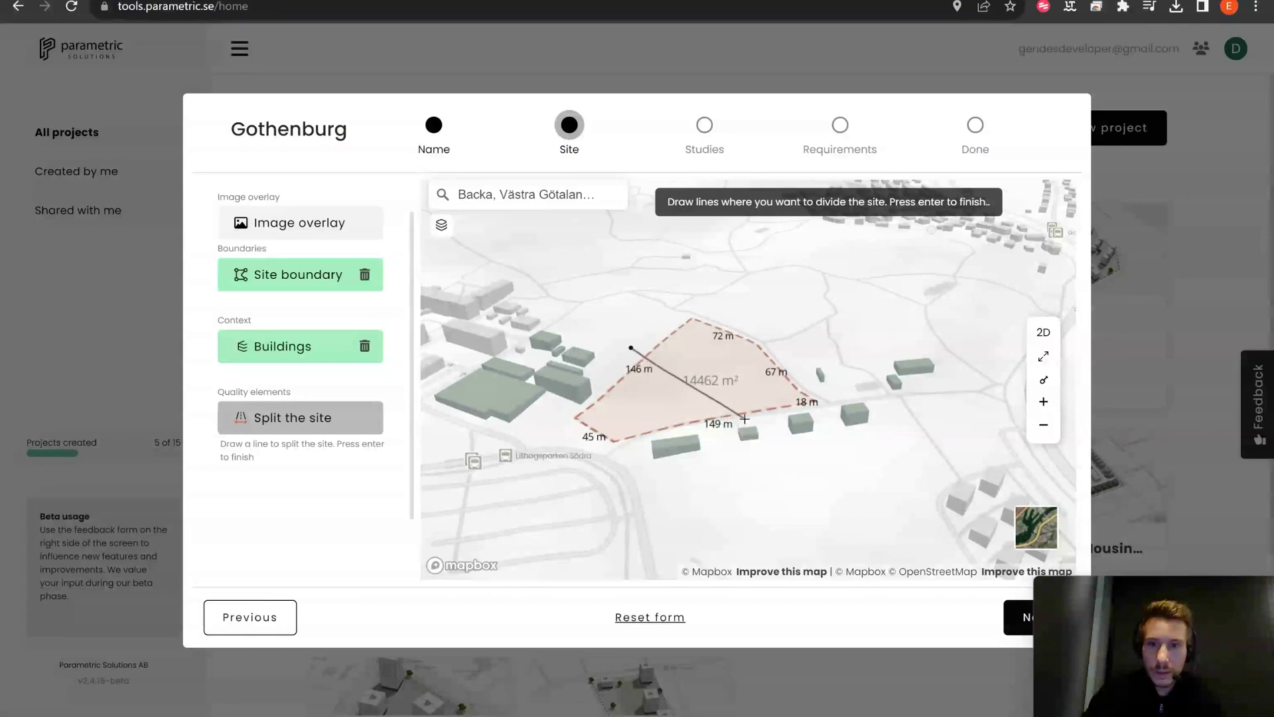
pyautogui.click(744, 418)
pyautogui.press('Return')
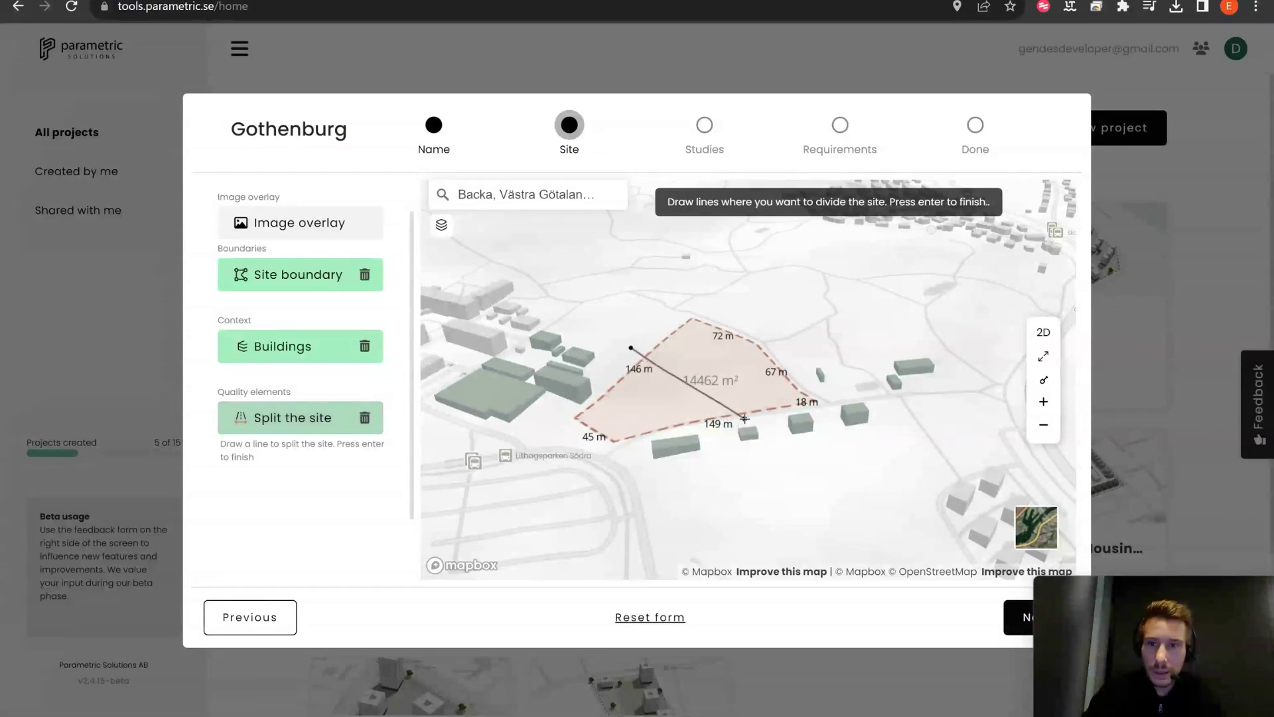
# Step: Delete the split line and advance to the Studies step
pyautogui.moveTo(814, 466); pyautogui.dragTo(744, 308, button='right')
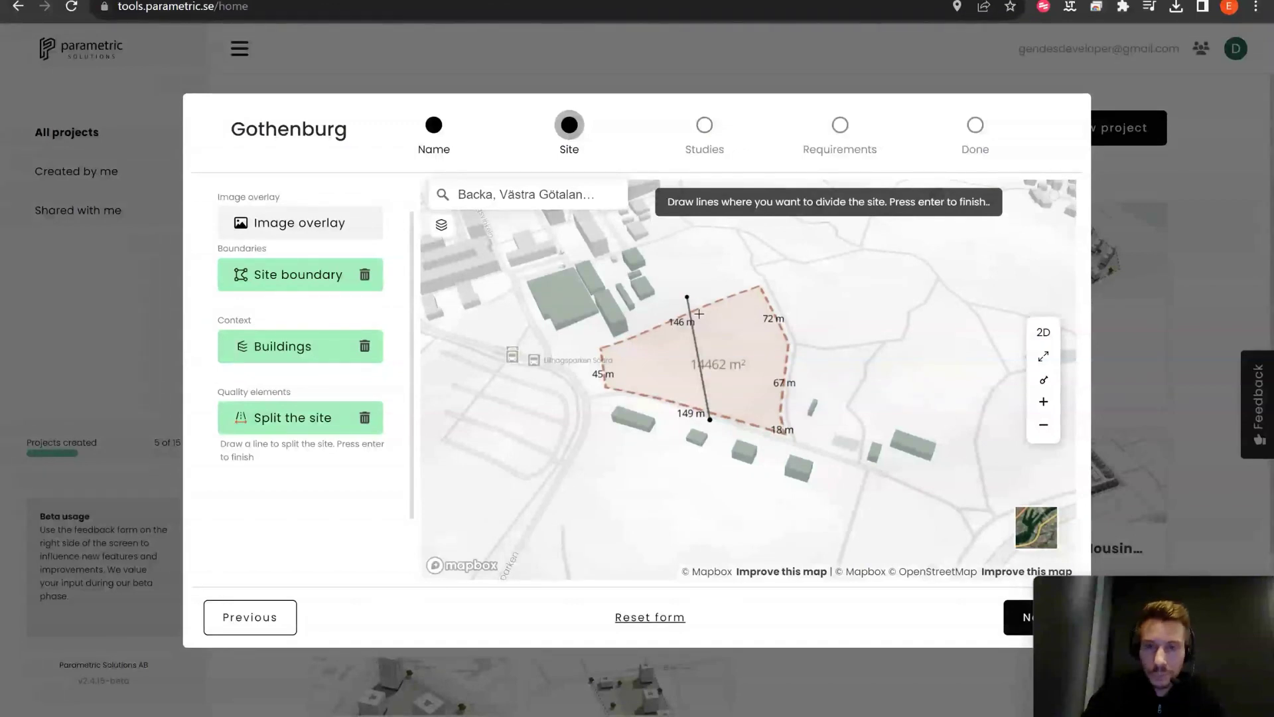
pyautogui.click(363, 420)
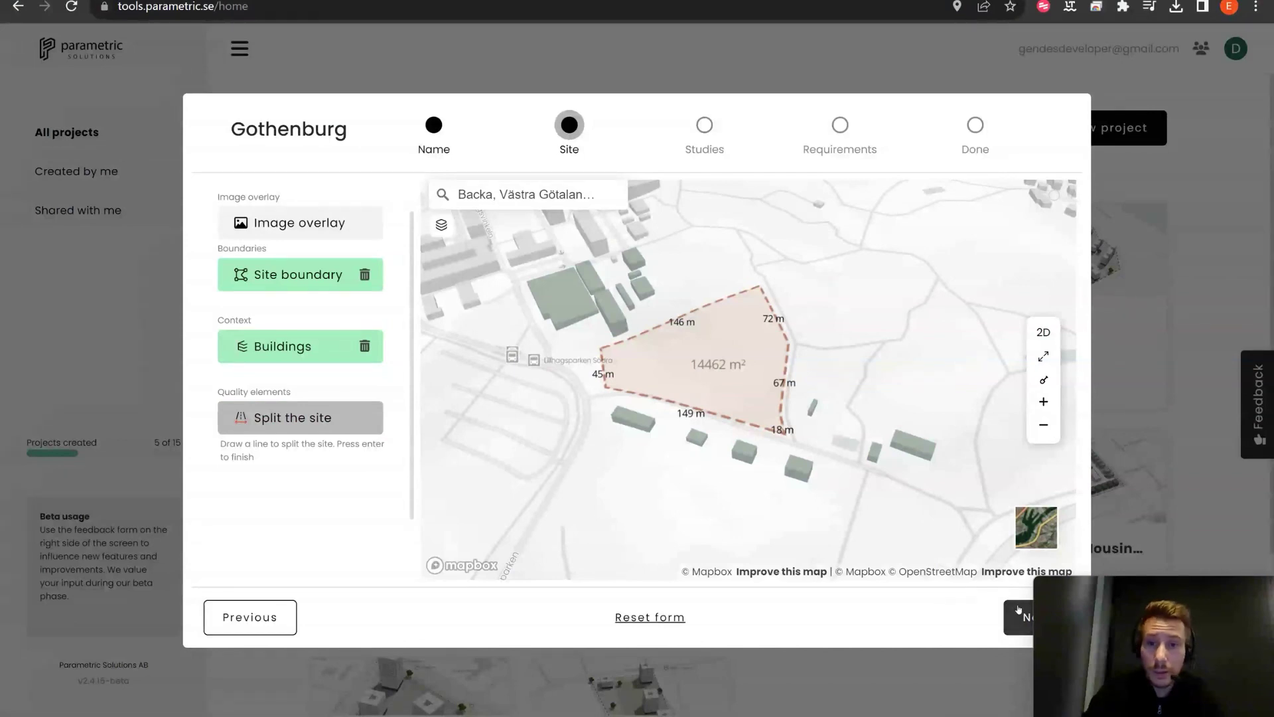
pyautogui.click(1019, 615)
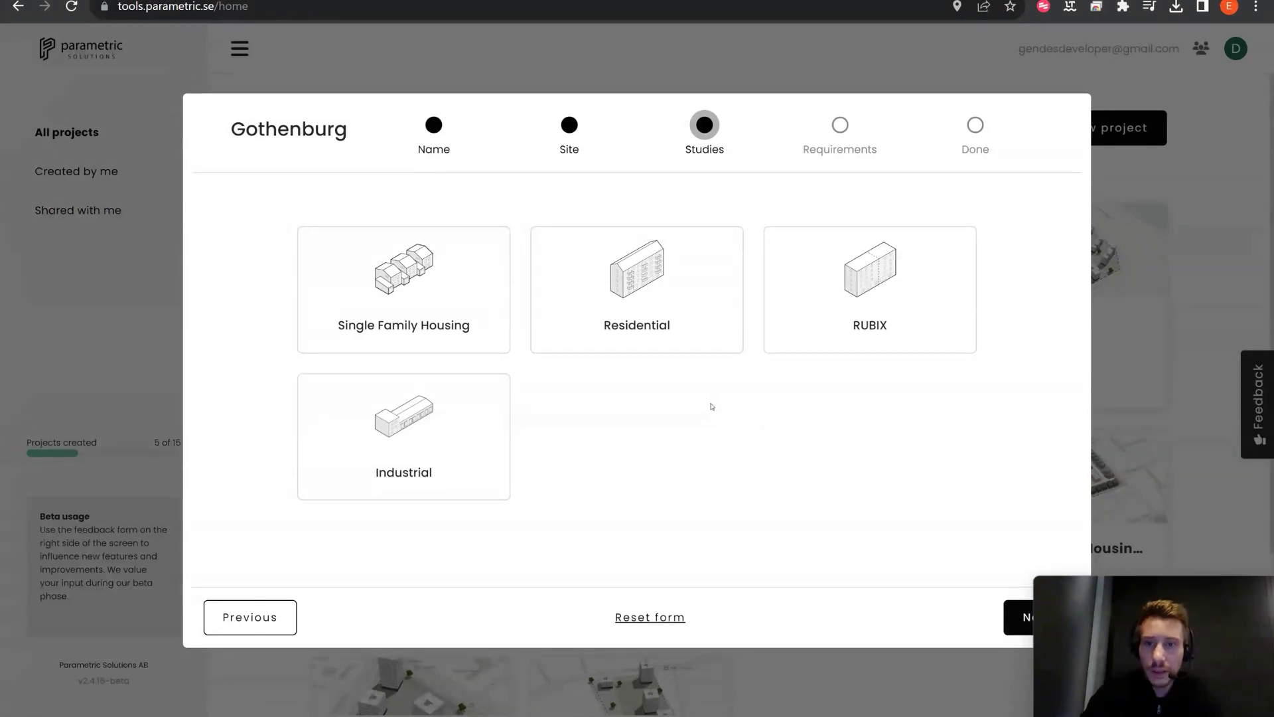
# Step: Select the Residential study and continue to its Requirements step
pyautogui.click(673, 353)
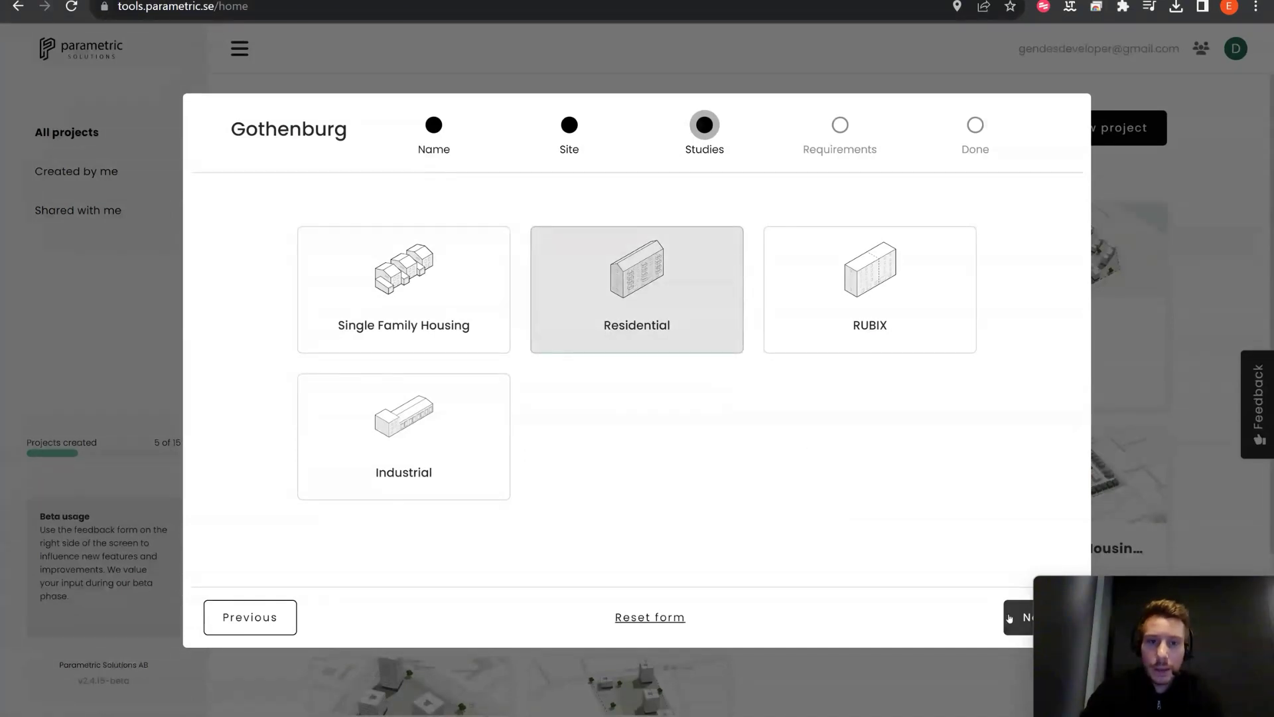
pyautogui.click(1009, 617)
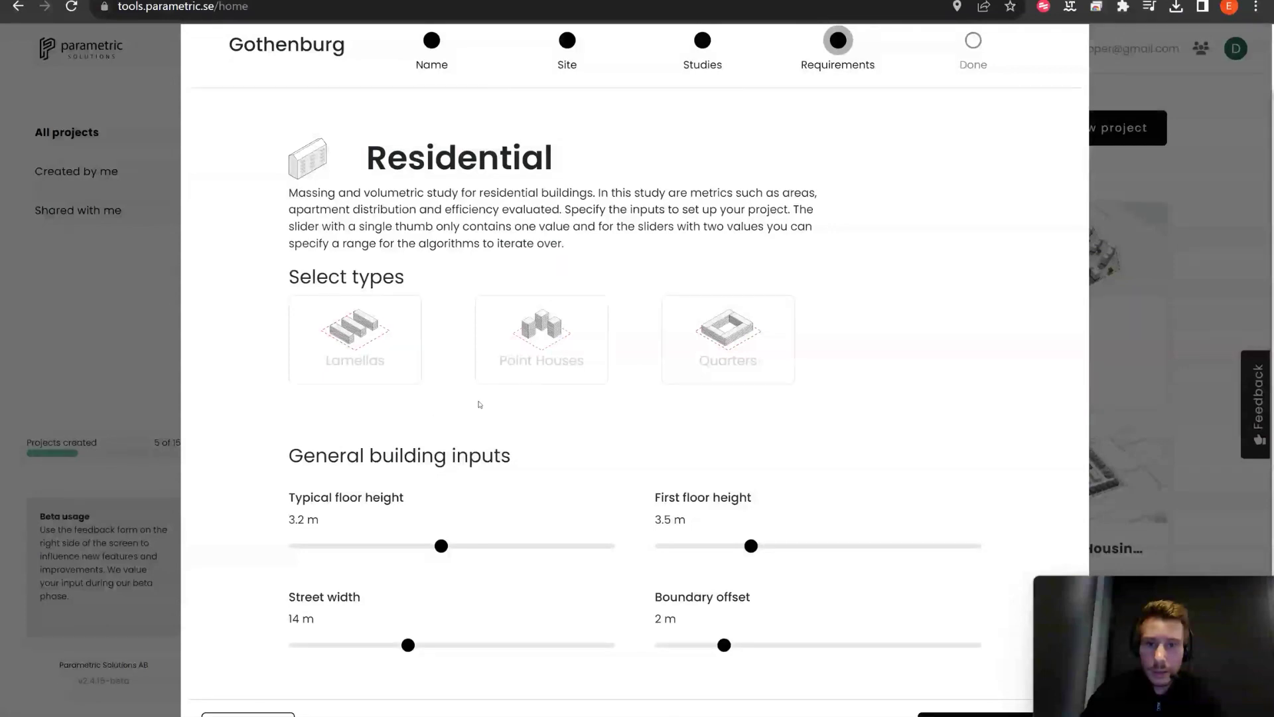
# Step: Choose Point Houses and Quarters, set Point Houses width to 17.3 m, and start generating
pyautogui.click(519, 379)
pyautogui.click(728, 351)
pyautogui.scroll(-1, 896, 525)
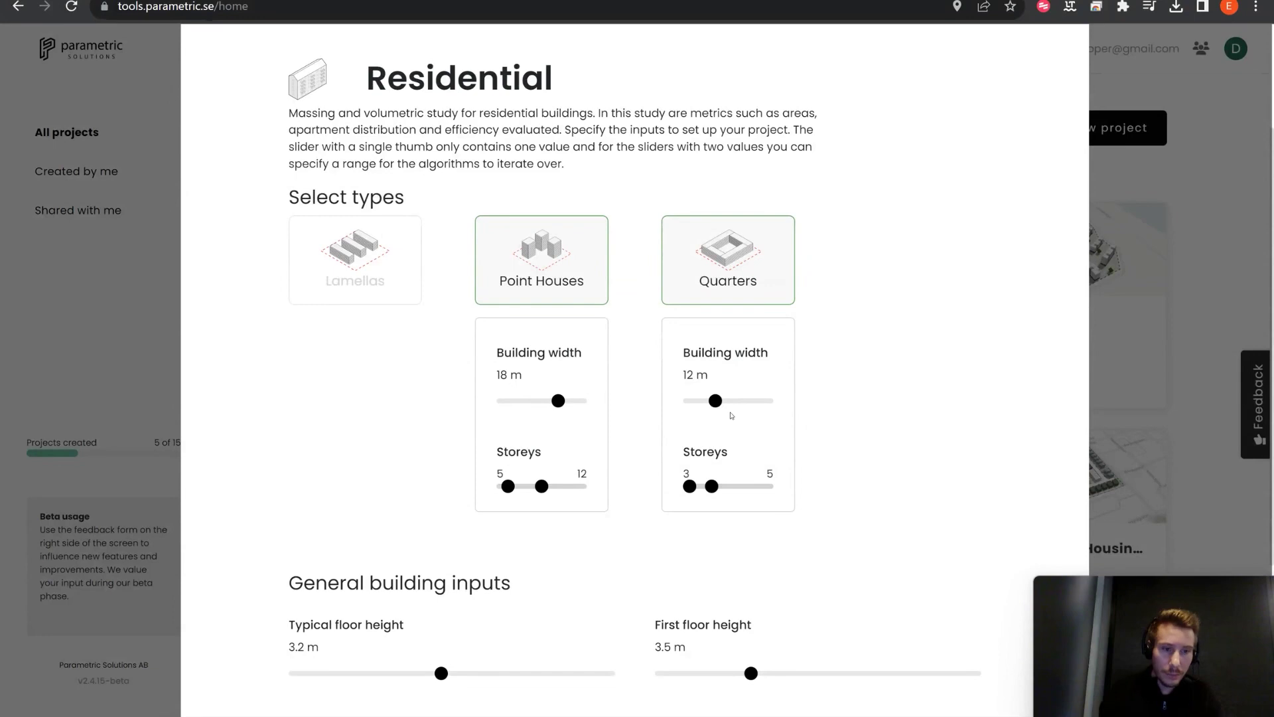
pyautogui.scroll(-1, 827, 517)
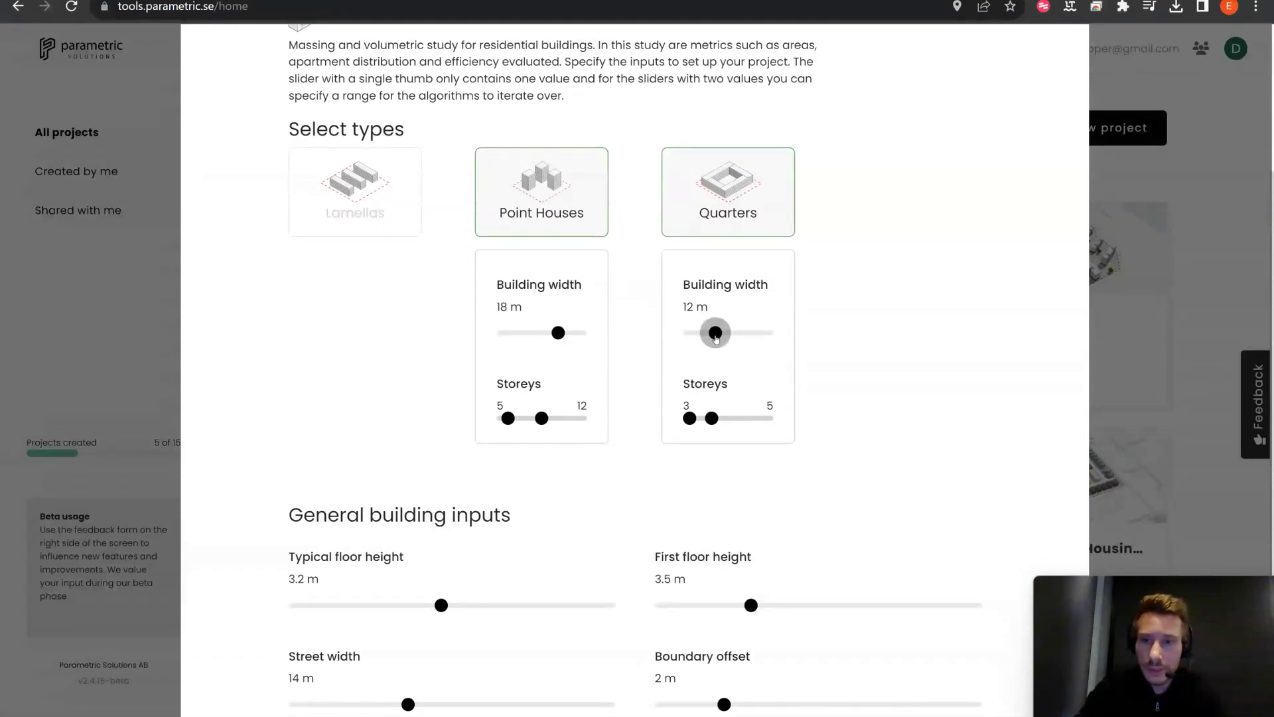
pyautogui.moveTo(558, 337); pyautogui.dragTo(551, 337)
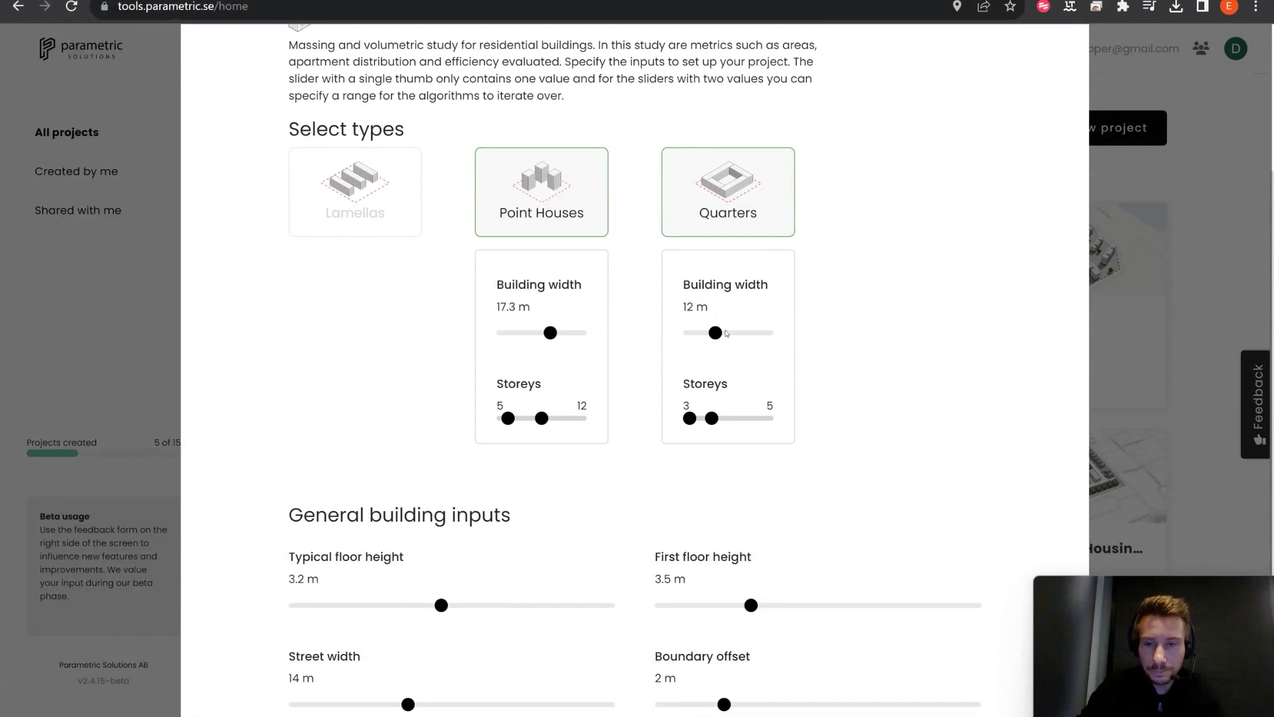
pyautogui.scroll(-2, 824, 372)
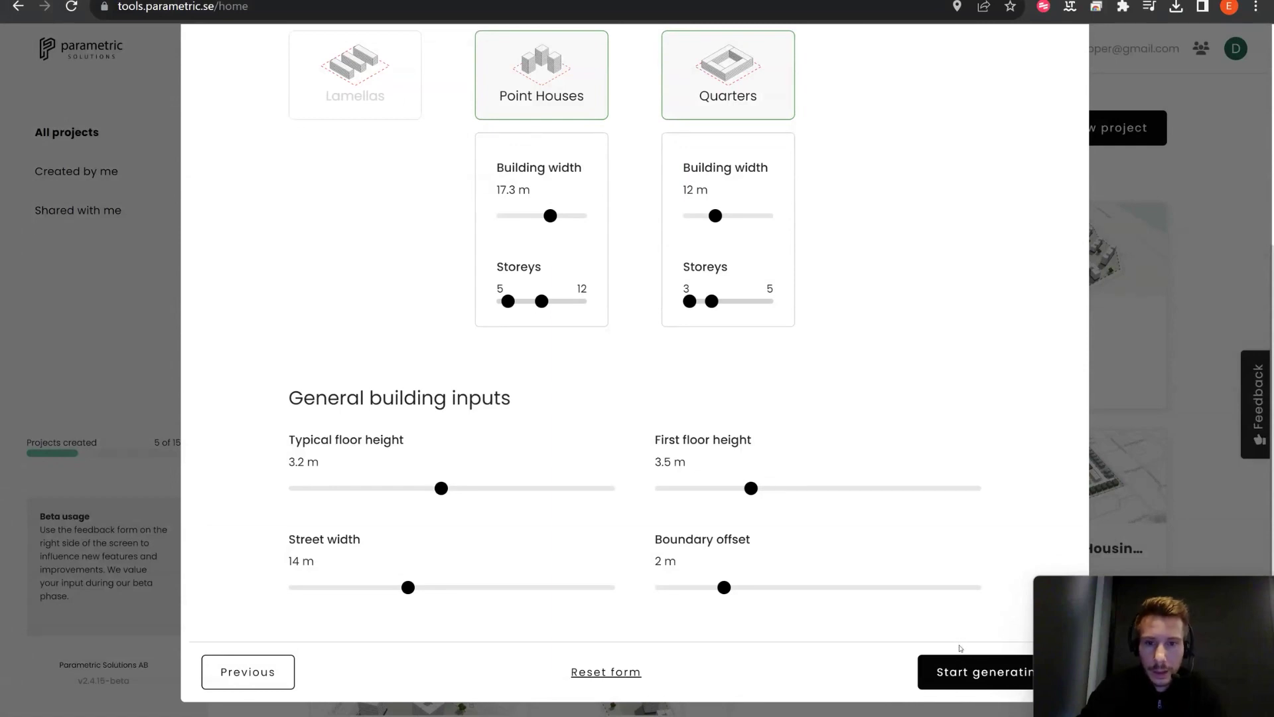
pyautogui.scroll(1, 940, 541)
pyautogui.scroll(-2, 940, 540)
pyautogui.click(951, 664)
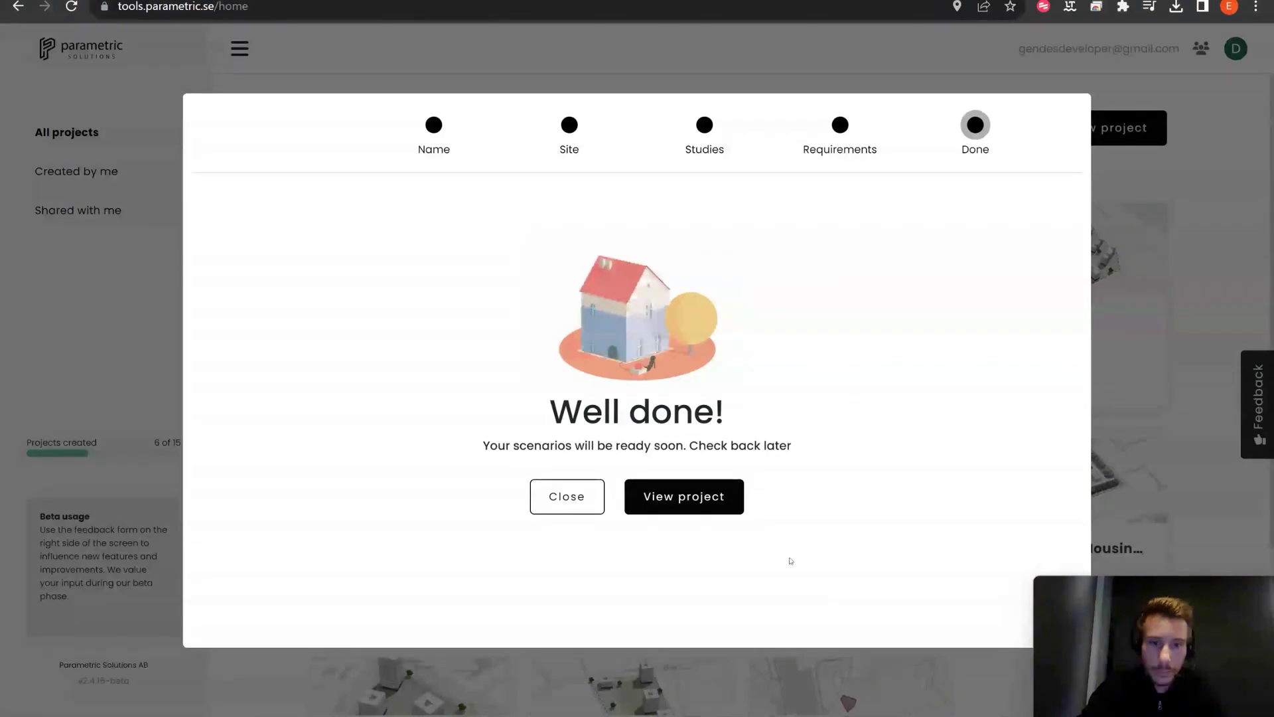
# Step: Open the new Gothenburg project from the Well done screen
pyautogui.click(704, 504)
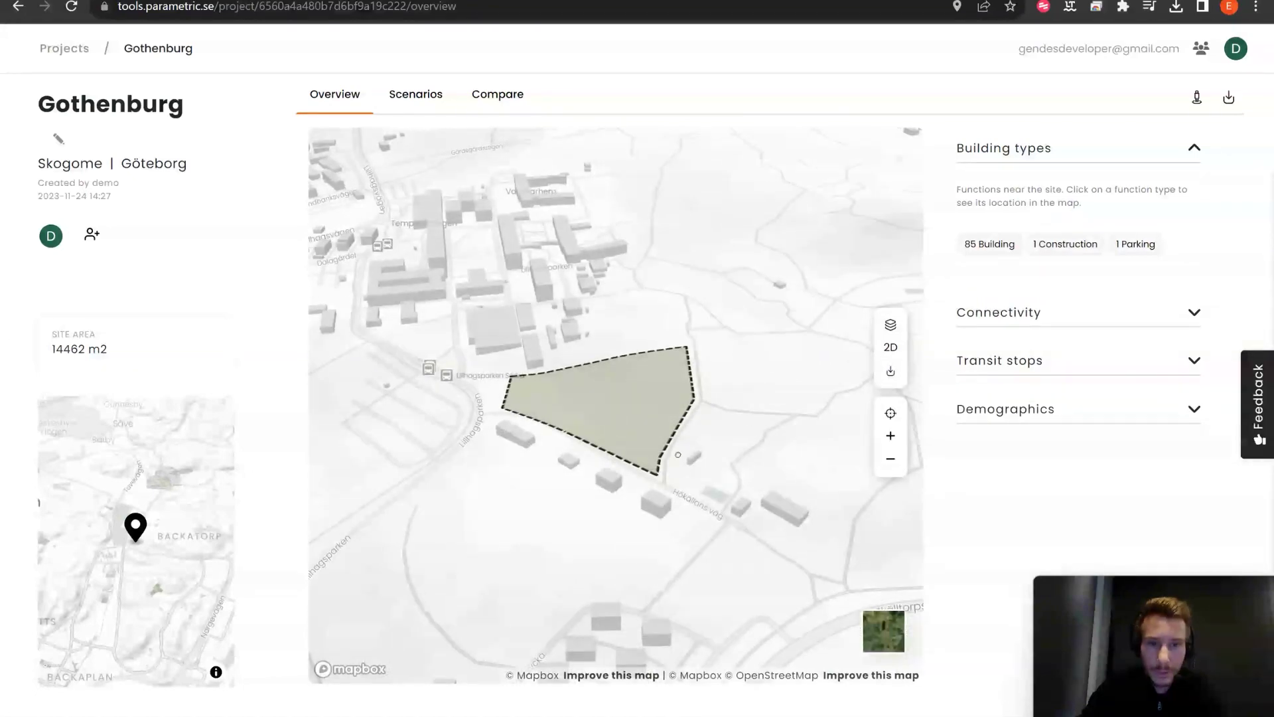
# Step: Check the map layers, then highlight the nearby parking and the 85 nearby buildings
pyautogui.click(891, 325)
pyautogui.click(899, 326)
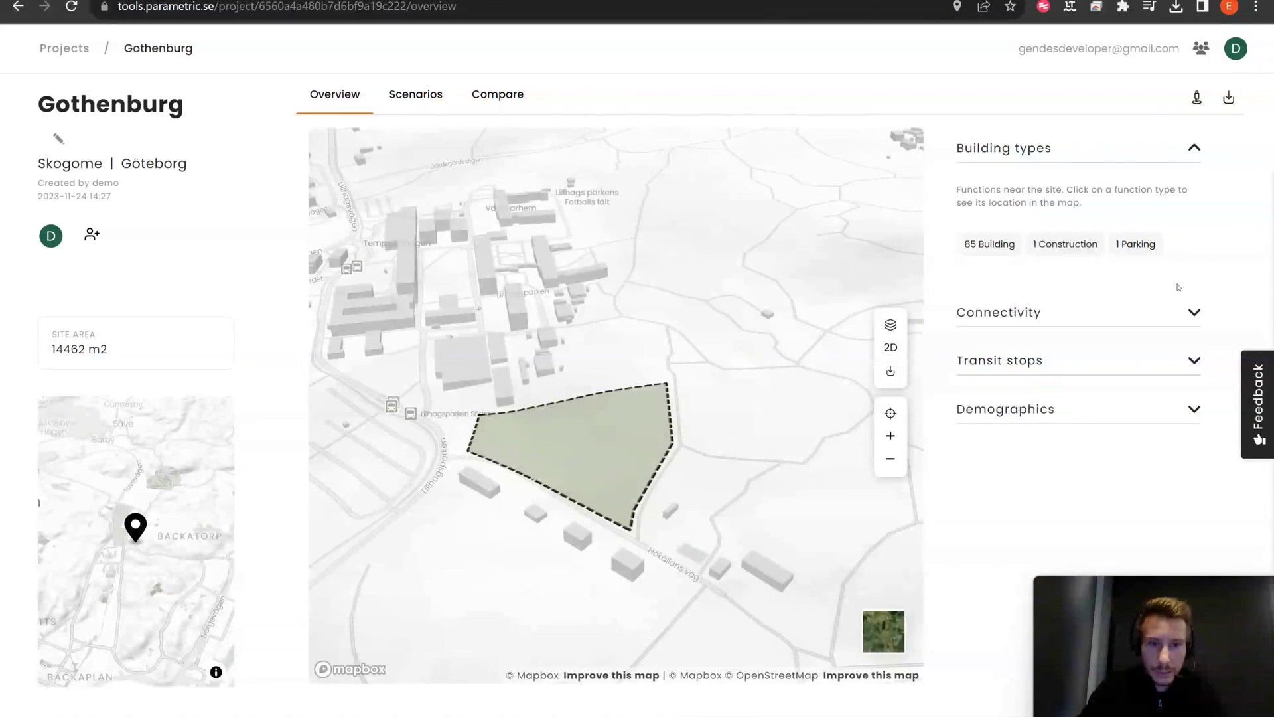
pyautogui.click(1136, 255)
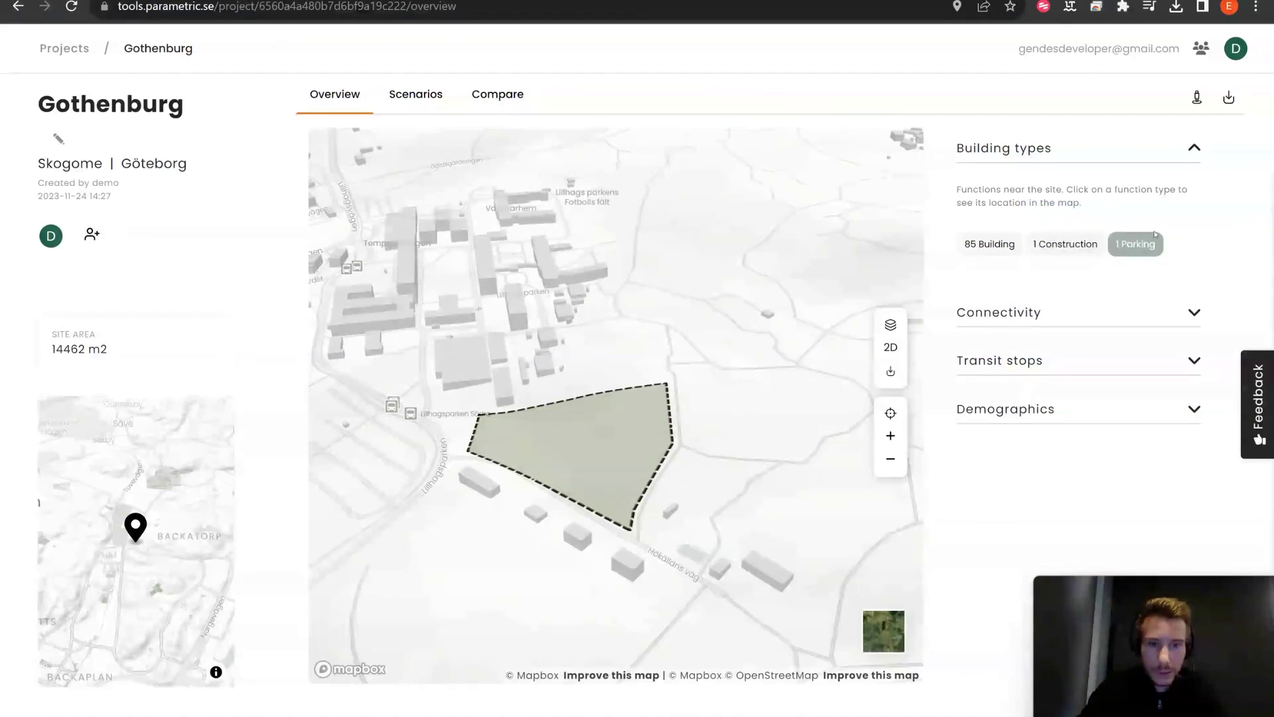
pyautogui.click(991, 251)
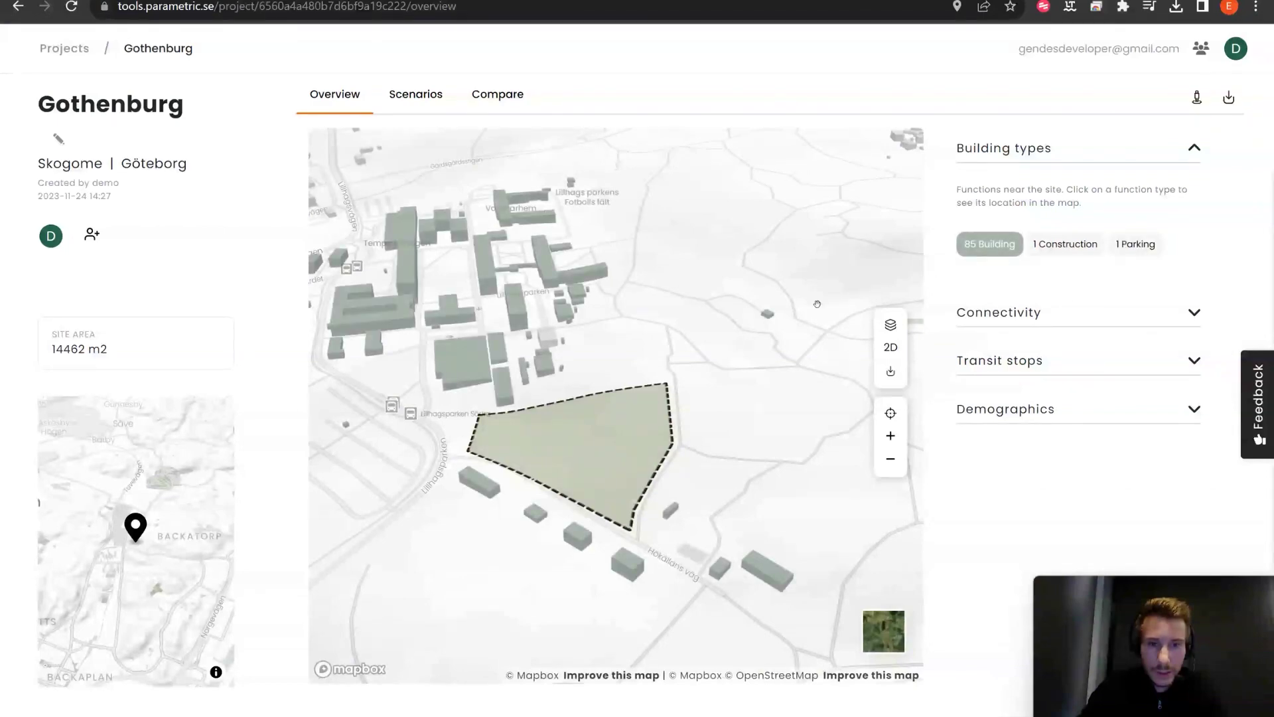
pyautogui.click(991, 252)
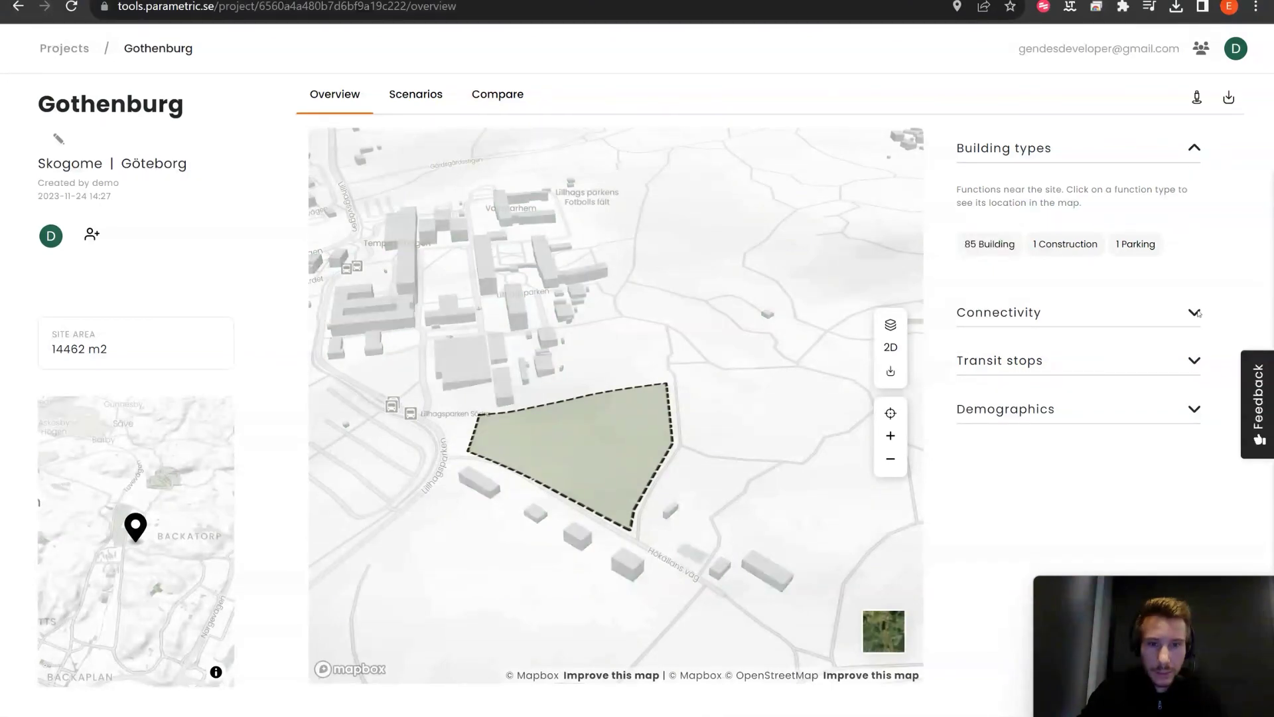
# Step: Under Connectivity, map the 3-minute walking reachable area, also trying driving
pyautogui.click(1122, 322)
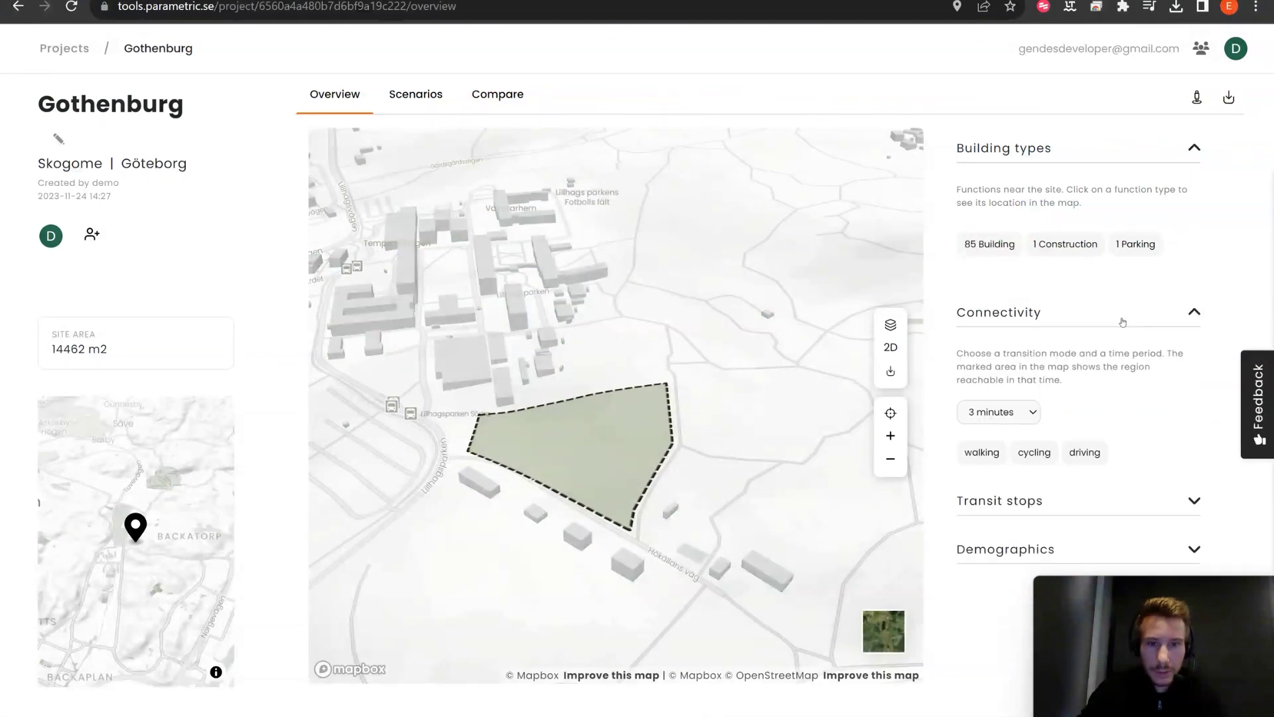
pyautogui.click(982, 451)
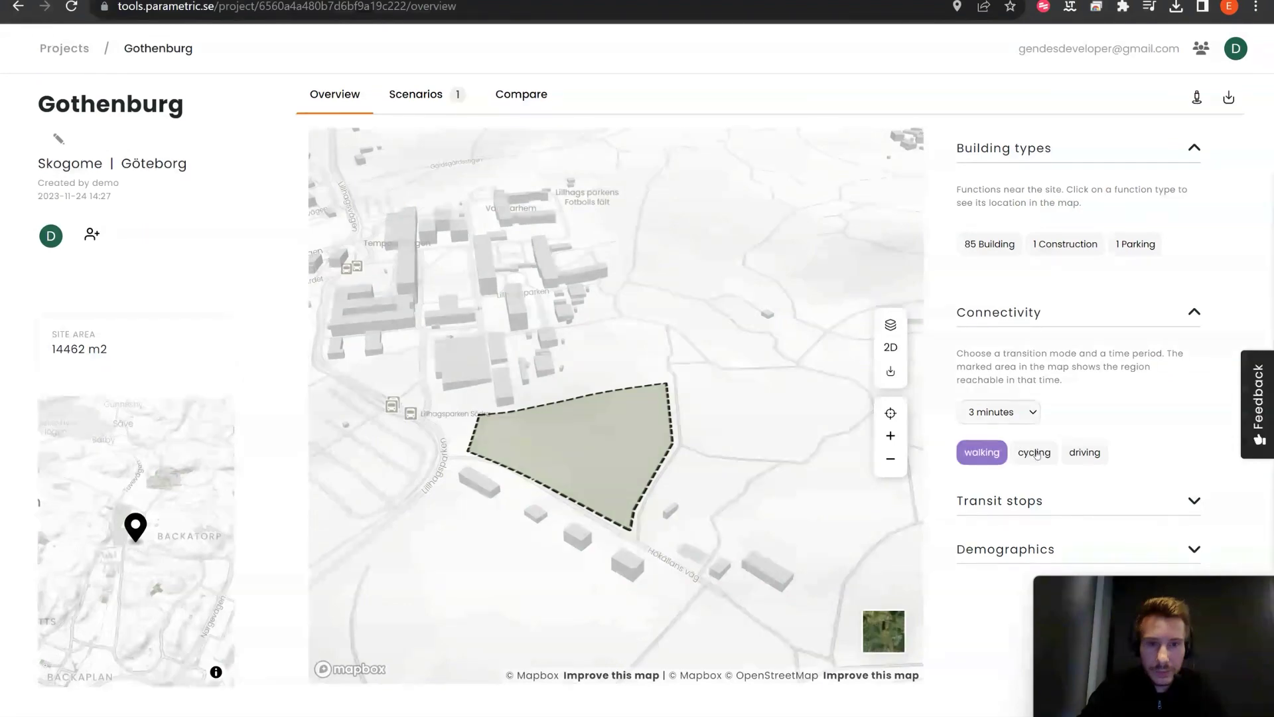
pyautogui.click(982, 453)
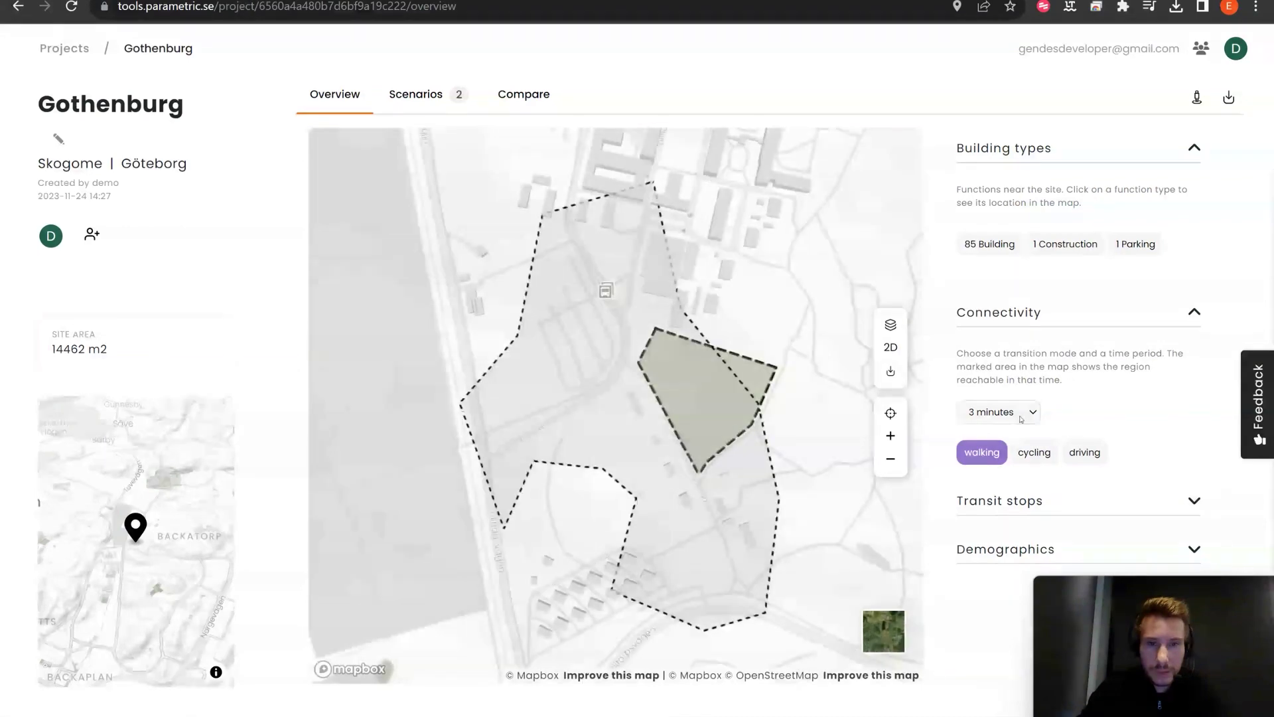
pyautogui.click(1089, 452)
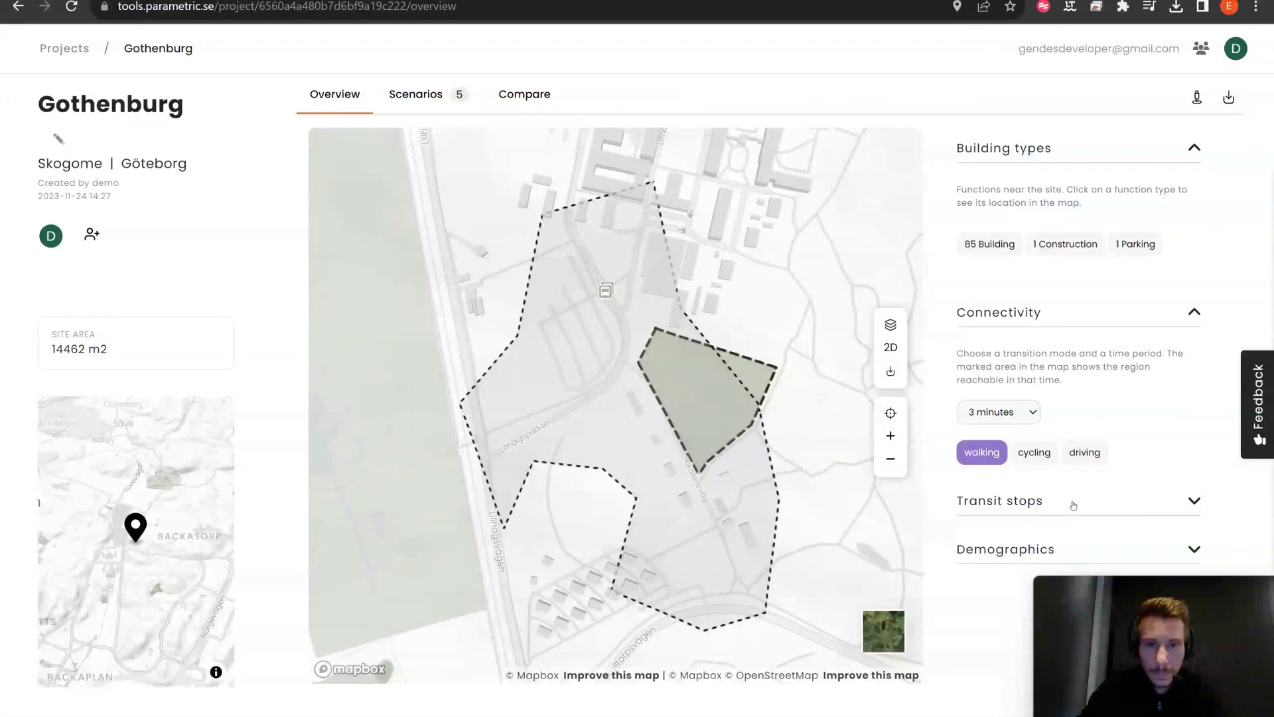
# Step: List the four nearby transit stops, scroll to Demographics, and rotate the map
pyautogui.click(1073, 506)
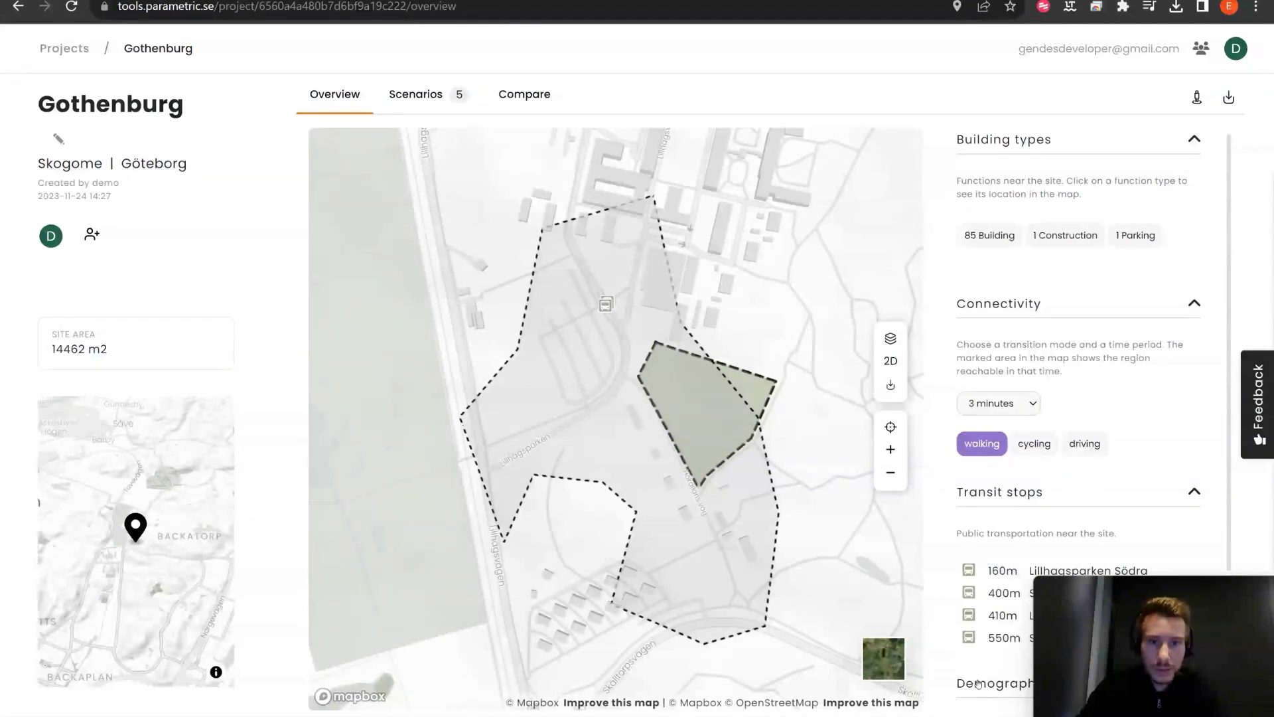
pyautogui.scroll(-3, 1007, 534)
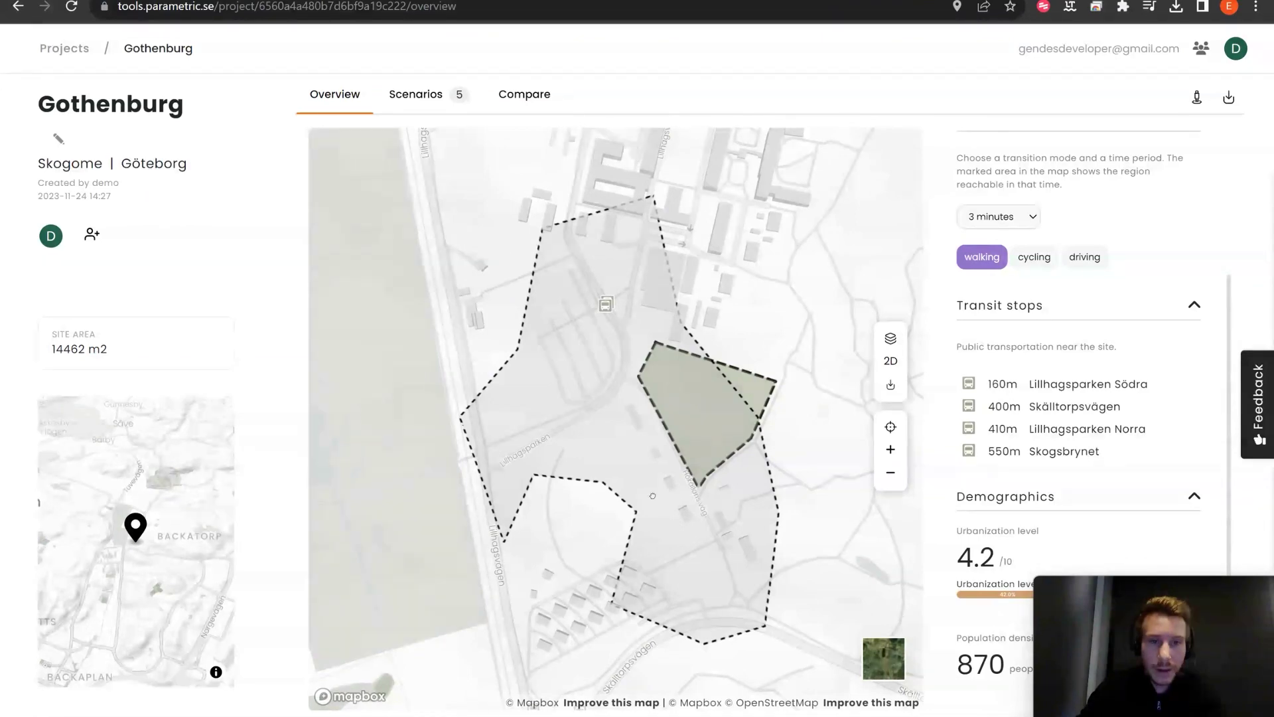
pyautogui.moveTo(653, 496); pyautogui.dragTo(769, 455, button='right')
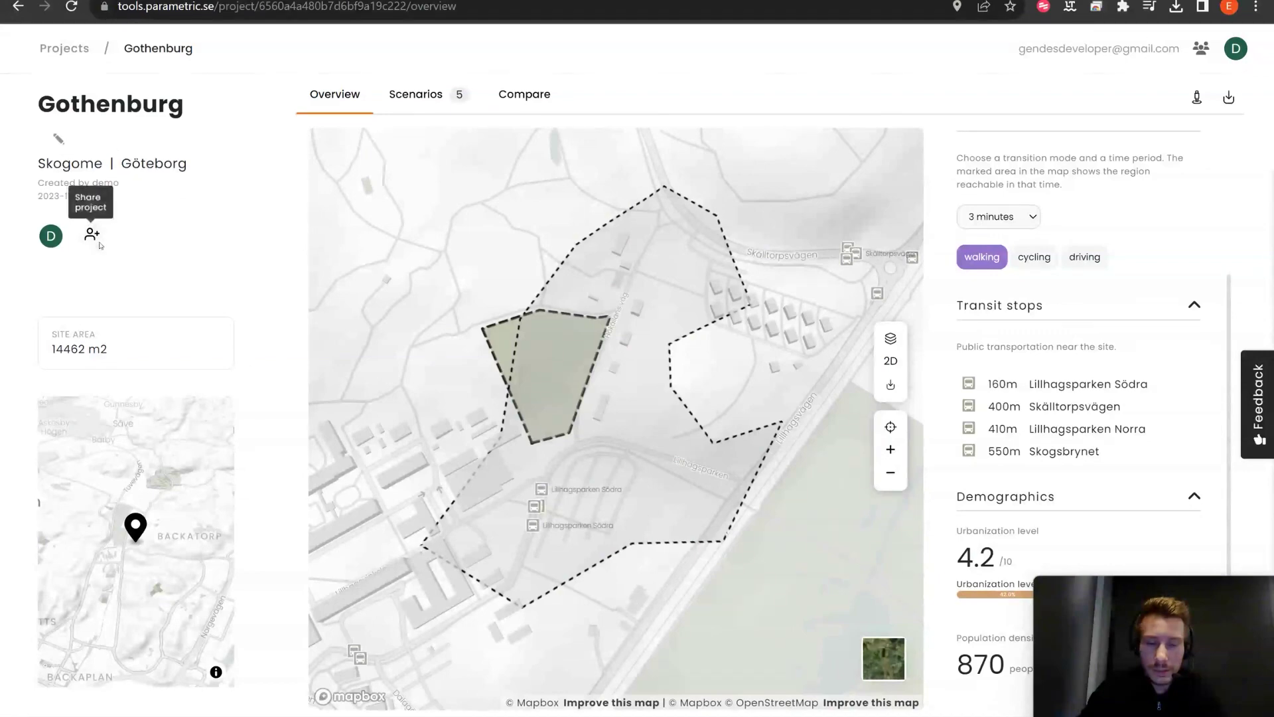
# Step: Send a Contributor-role invite to the colleague's e-mail address from the Share project dialog
pyautogui.click(98, 242)
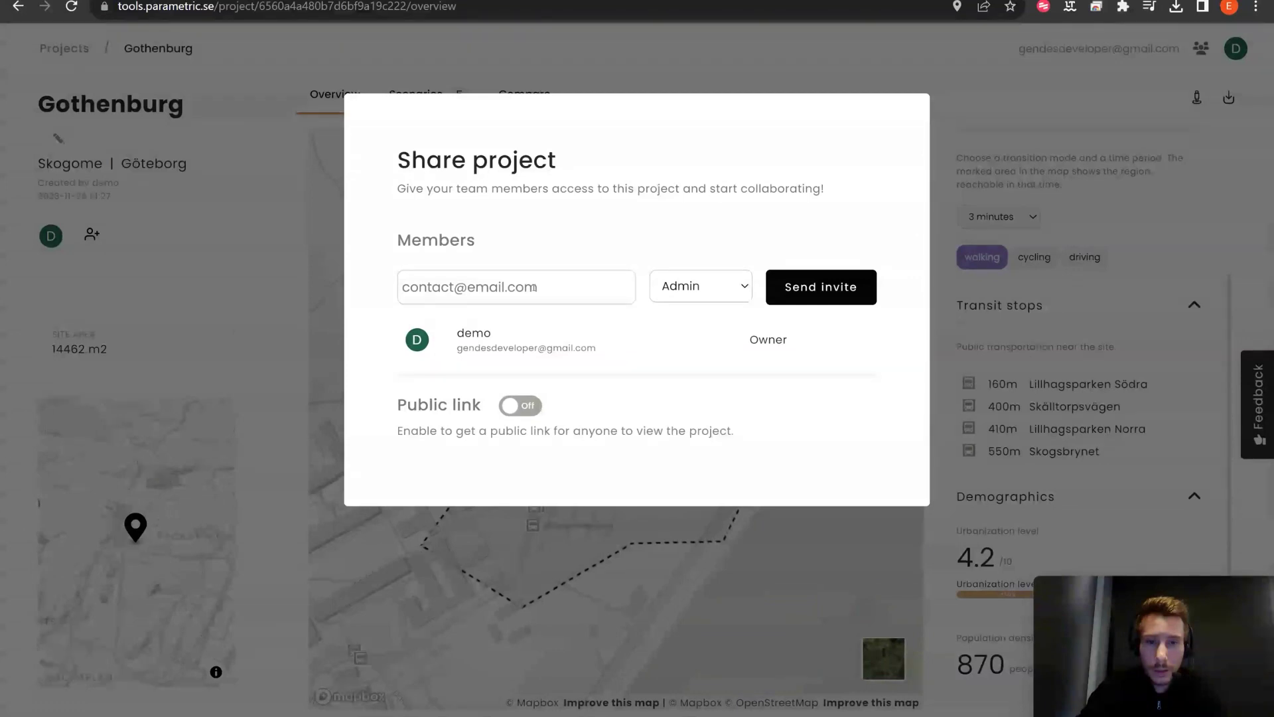
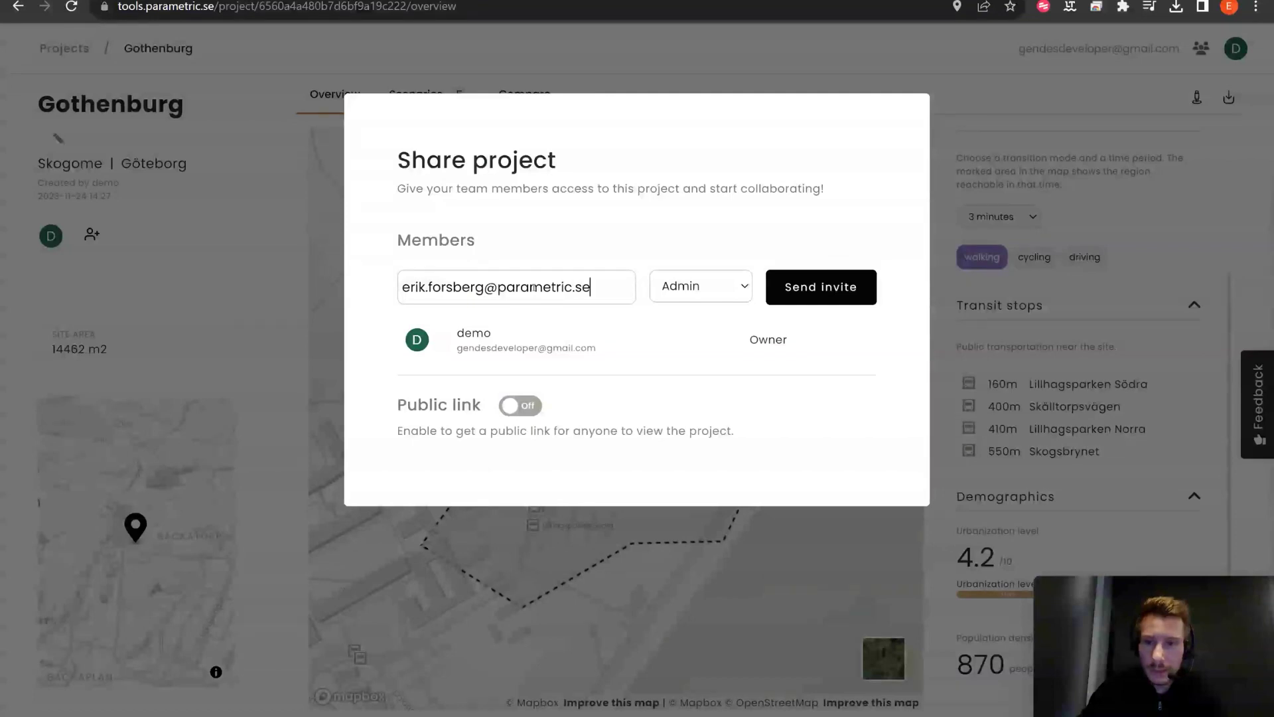
pyautogui.click(704, 293)
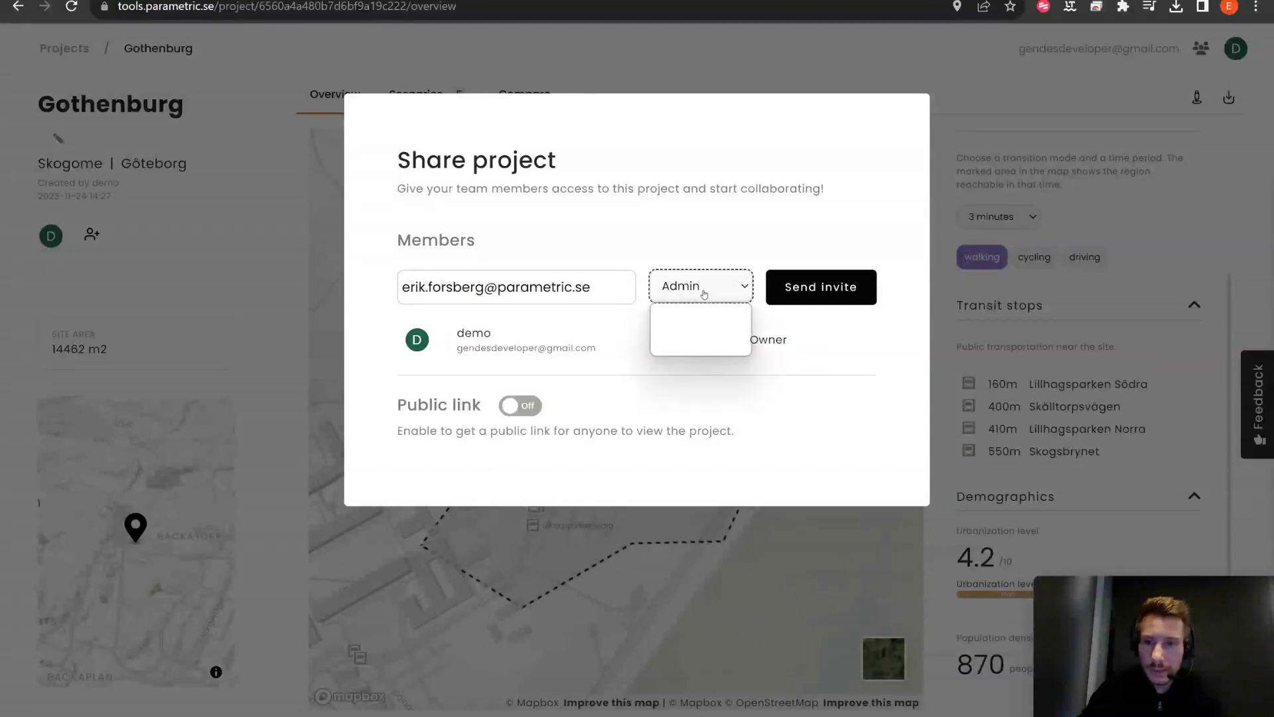
pyautogui.click(696, 330)
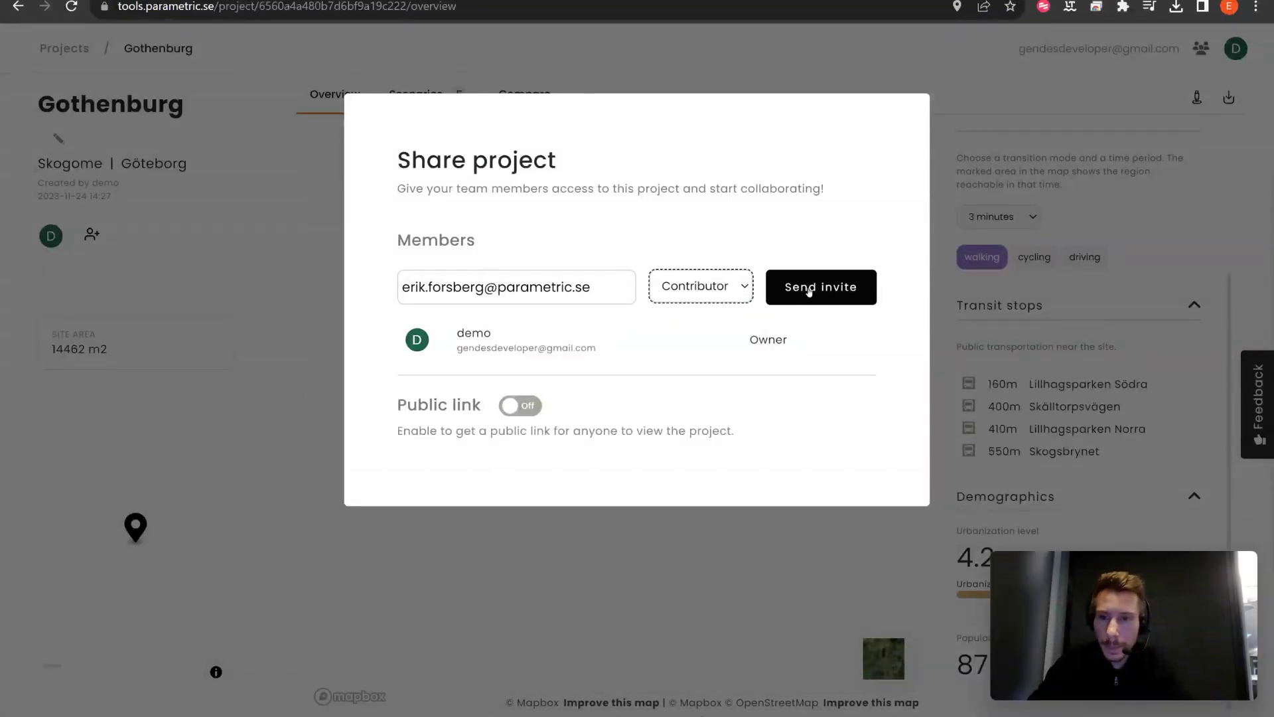
pyautogui.click(809, 292)
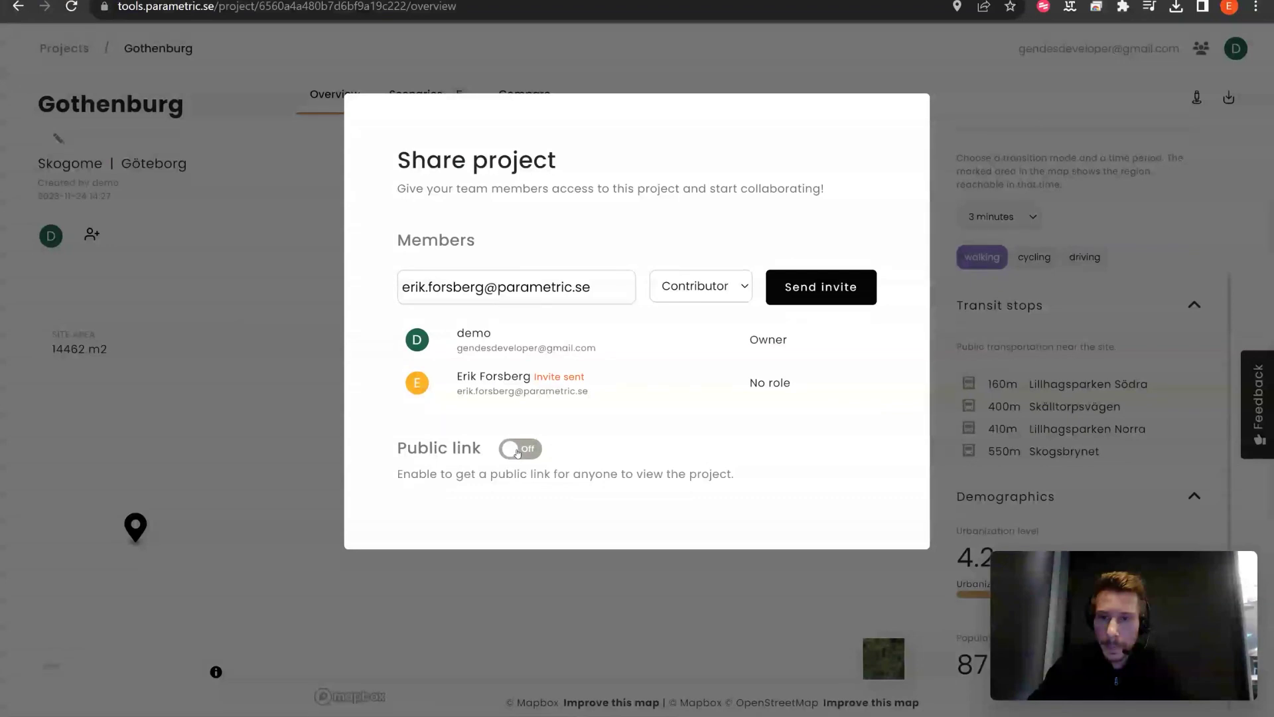
# Step: Switch the Public link toggle on, then dismiss the Share project dialog
pyautogui.click(518, 449)
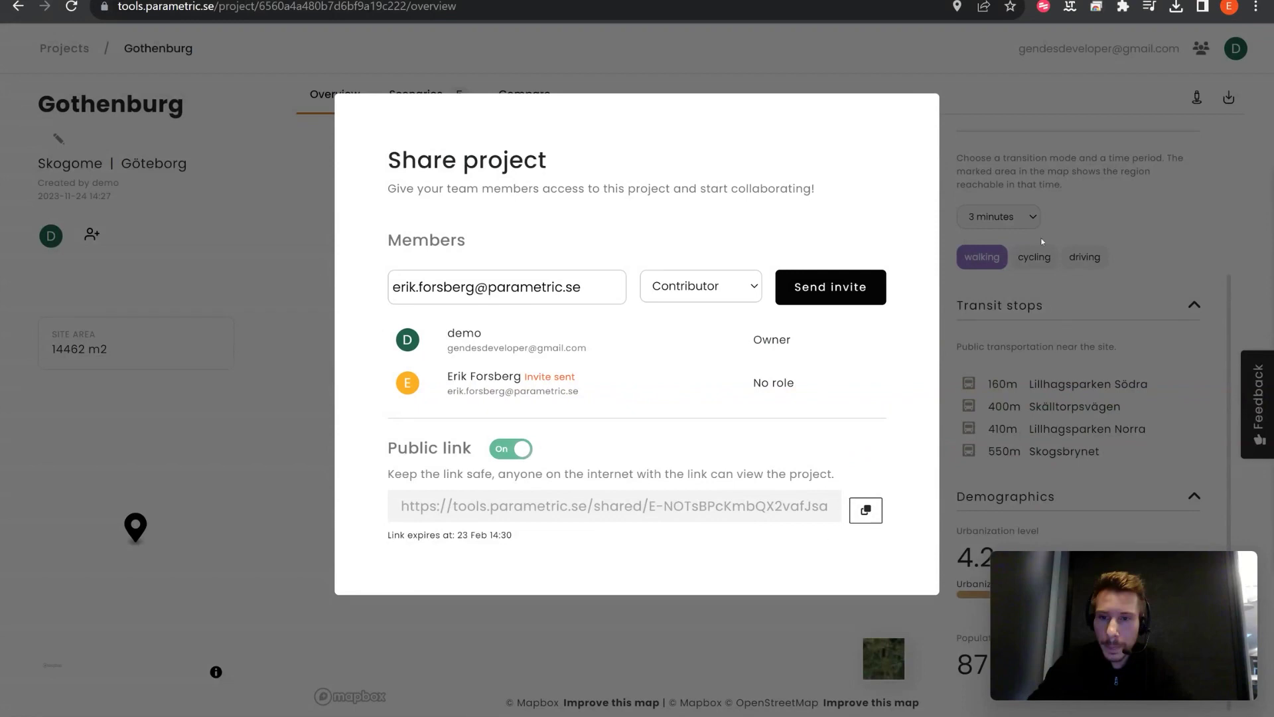
pyautogui.click(1128, 177)
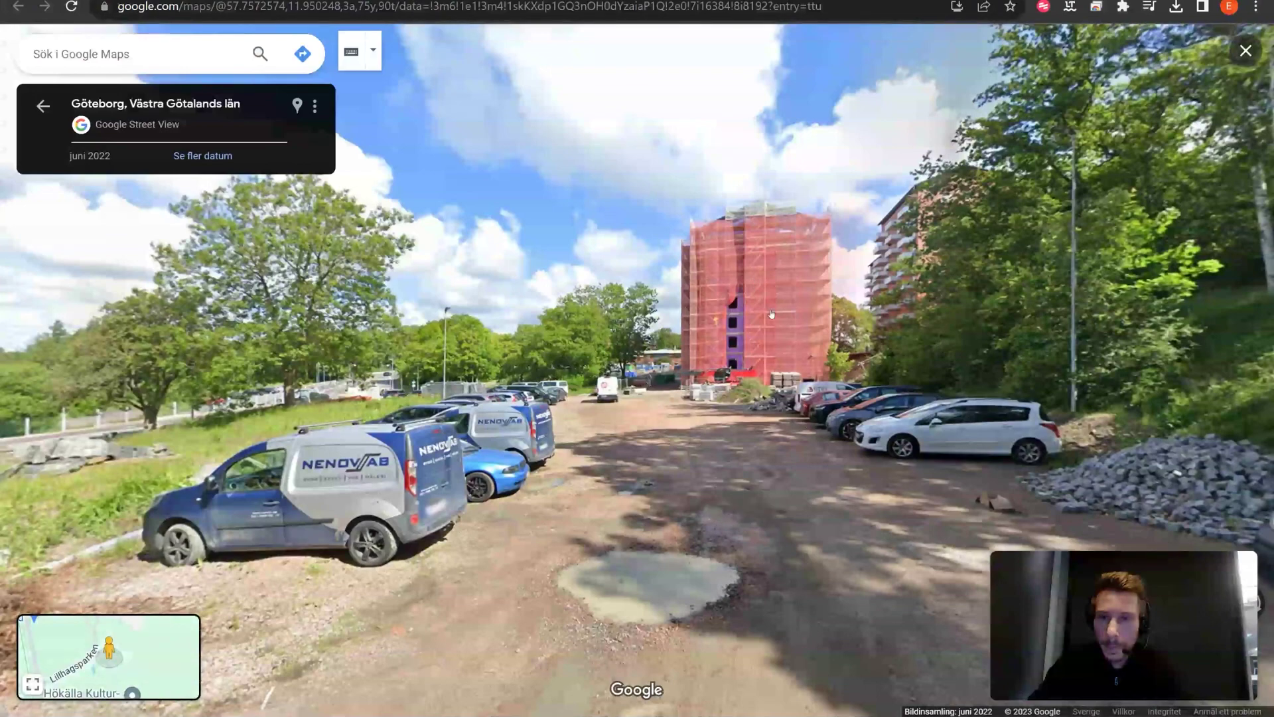
# Step: Close the Street View tab with Ctrl+W to get back to the Gothenburg project overview
pyautogui.hotkey('ctrl', 'w')
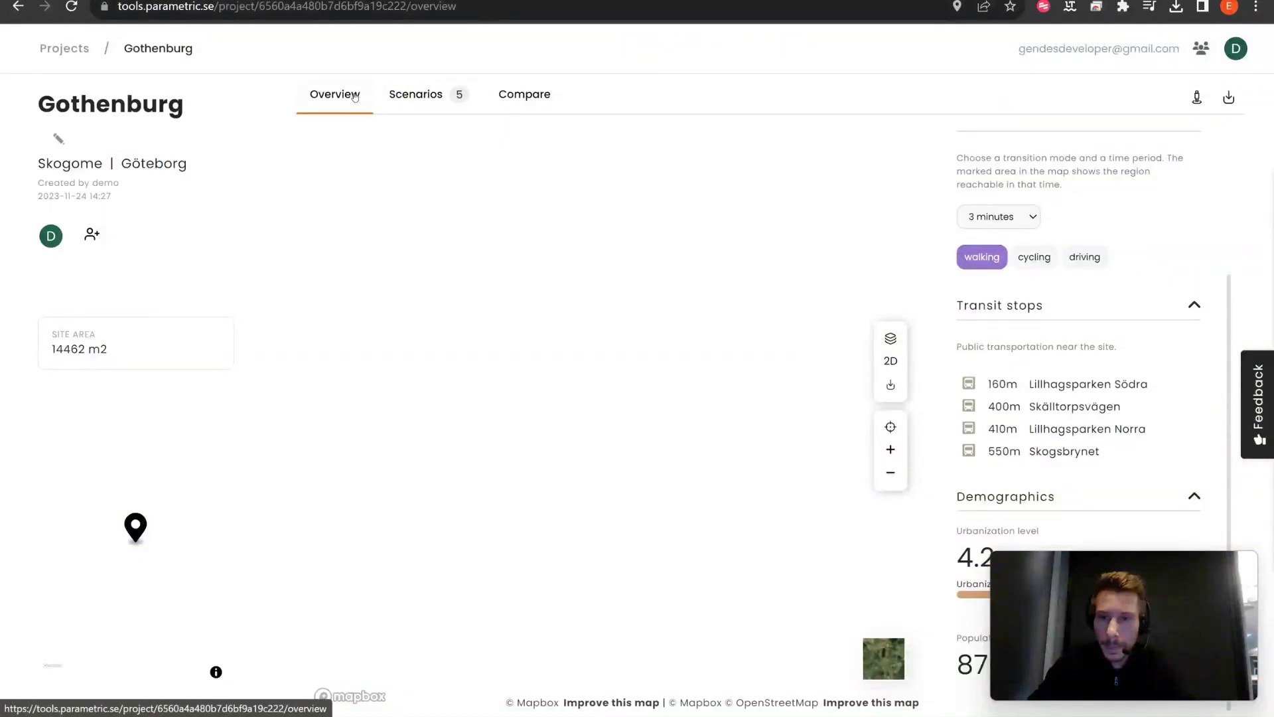
# Step: Open Scenario 1 from the scenario cards and orbit around the site in 3D
pyautogui.click(421, 97)
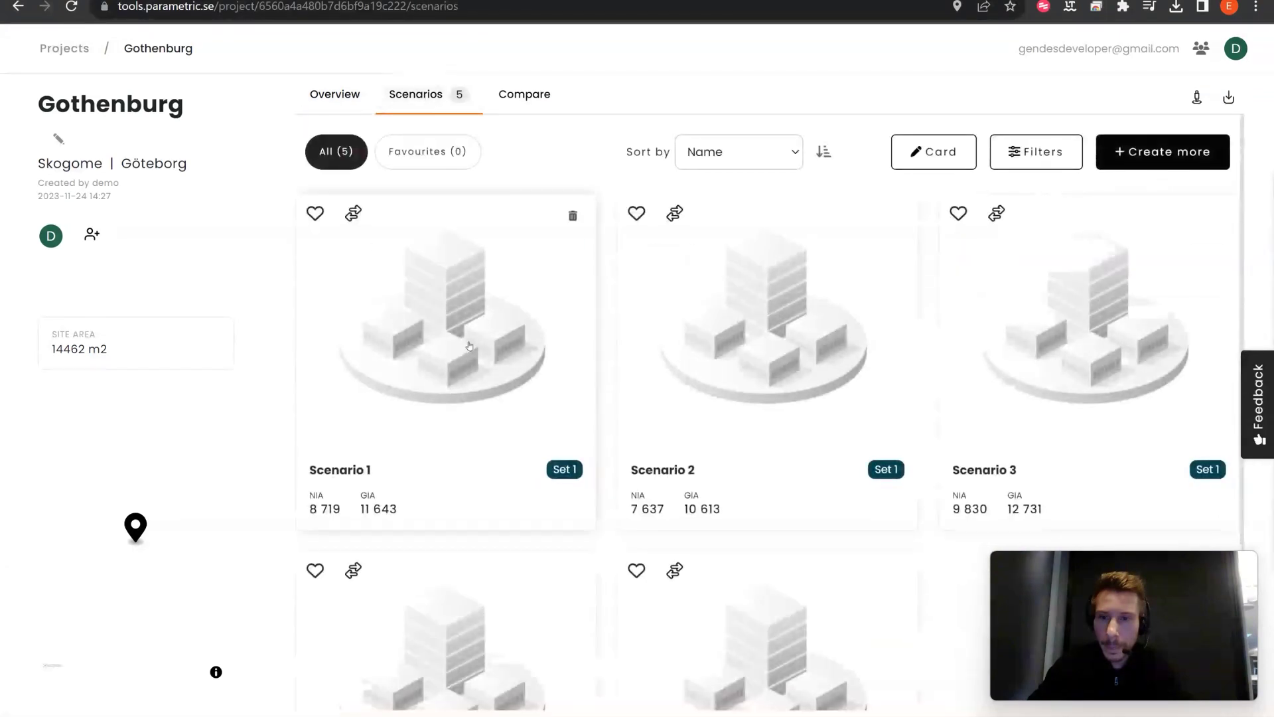
pyautogui.click(468, 347)
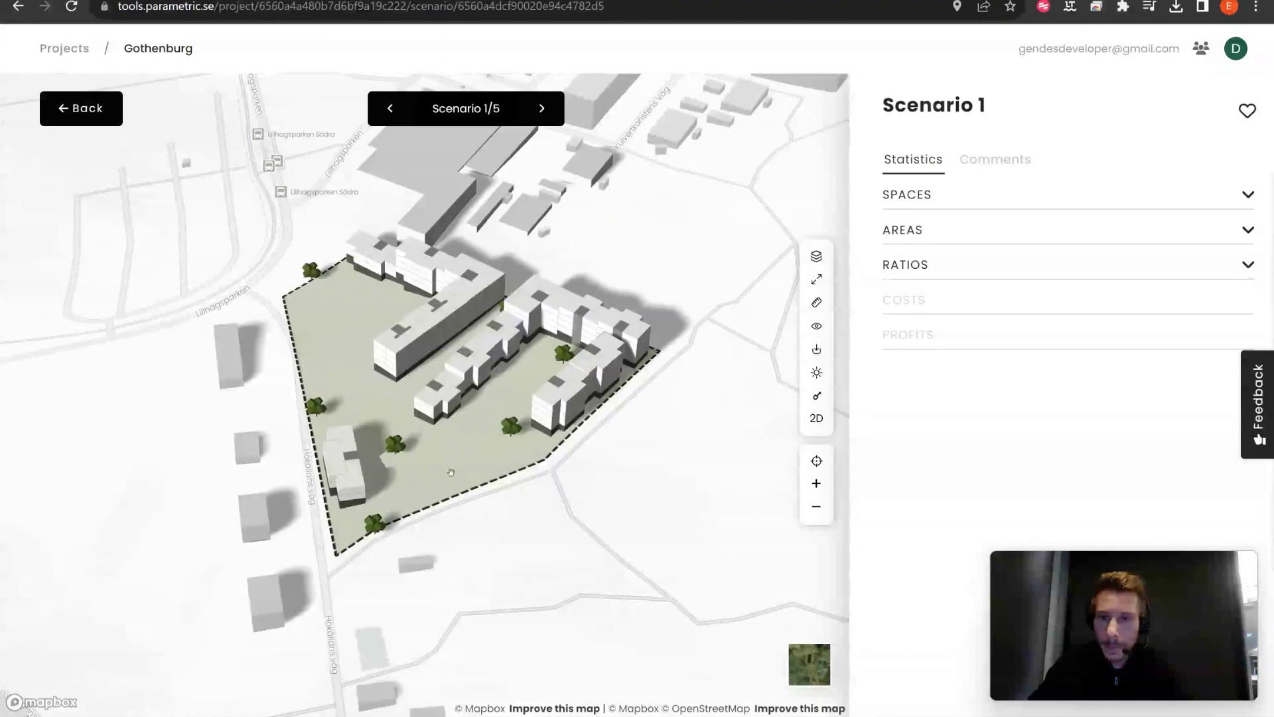
pyautogui.moveTo(471, 470); pyautogui.dragTo(537, 473, button='right')
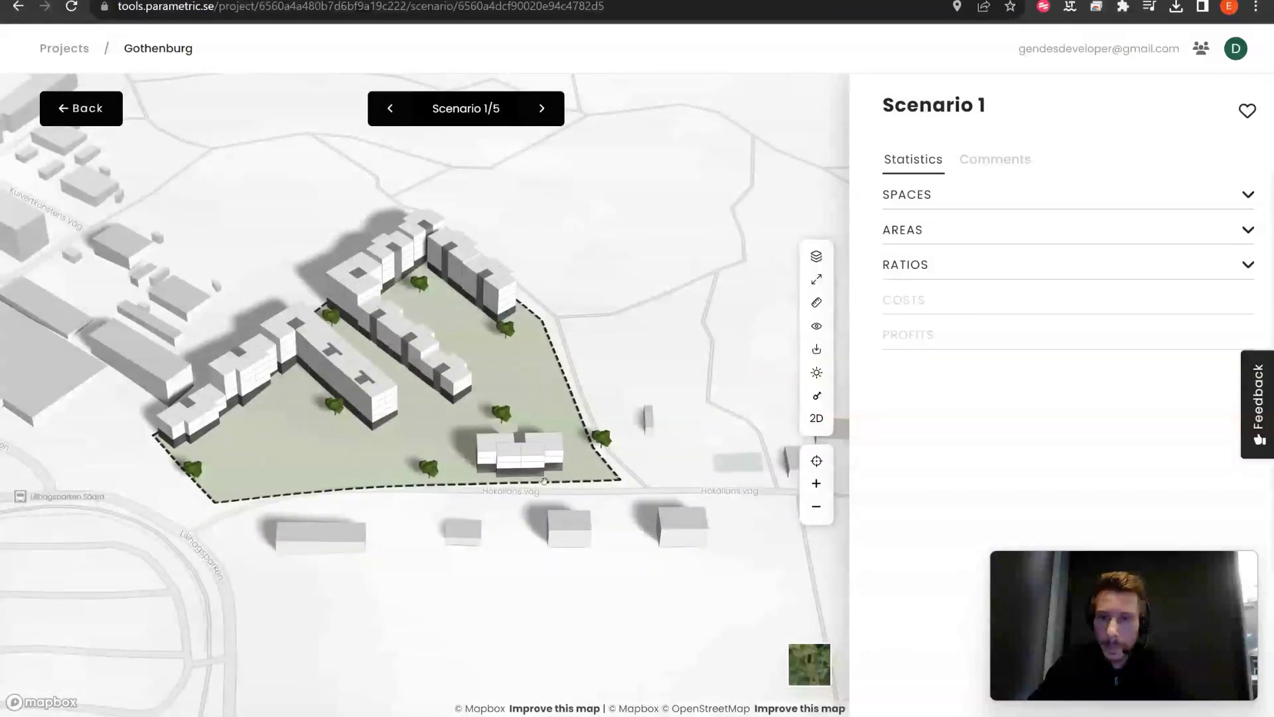
# Step: Advance to Scenario 3 of 5 and orbit to view the site from another angle
pyautogui.click(543, 117)
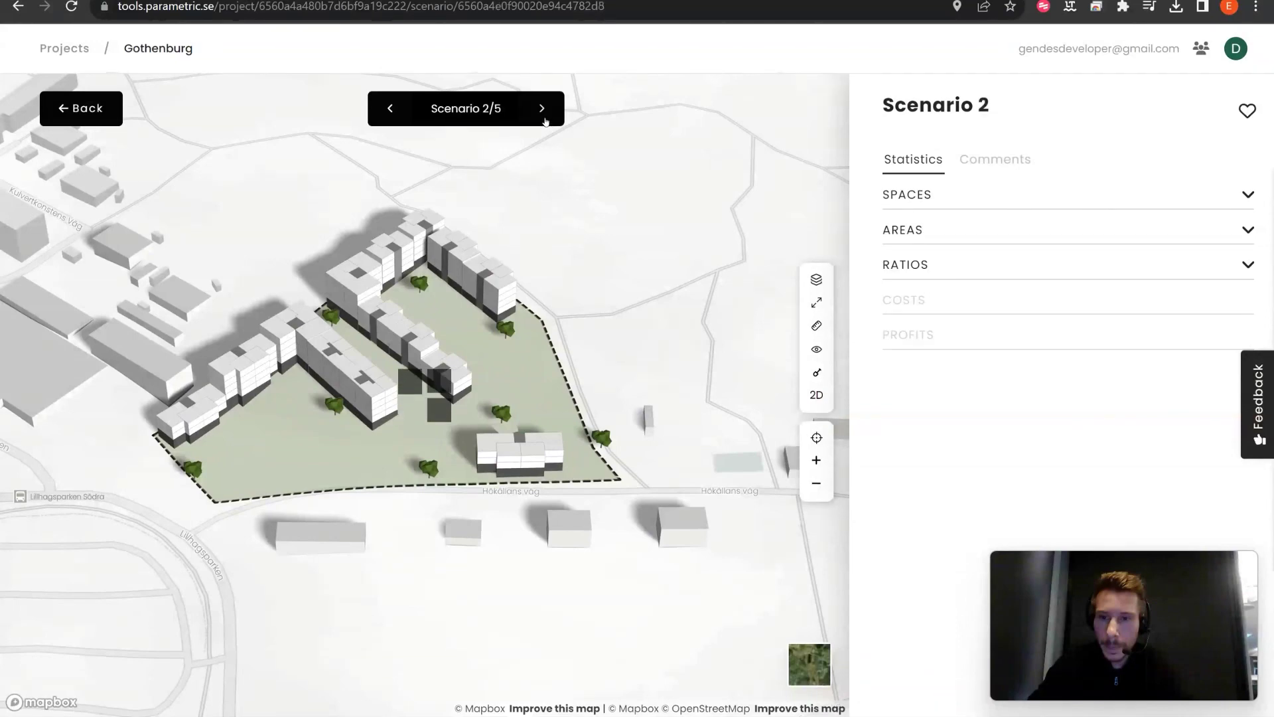
pyautogui.click(543, 118)
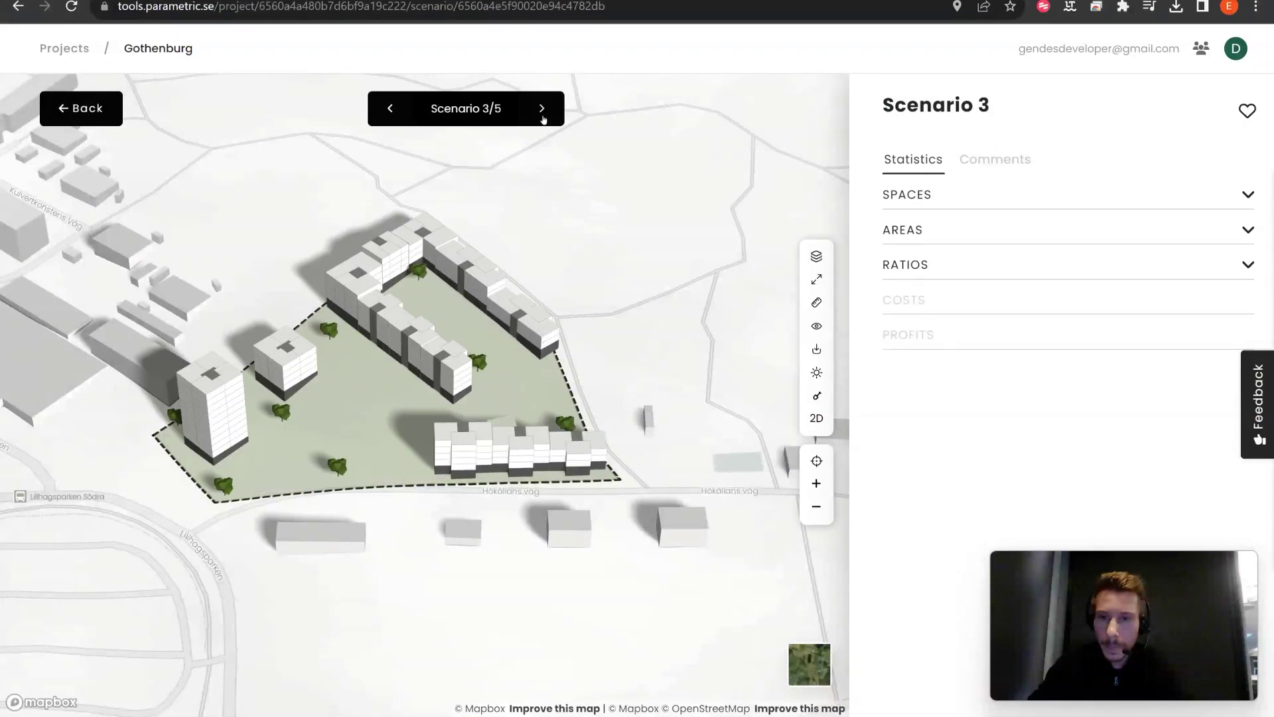
pyautogui.moveTo(667, 359); pyautogui.dragTo(640, 351, button='right')
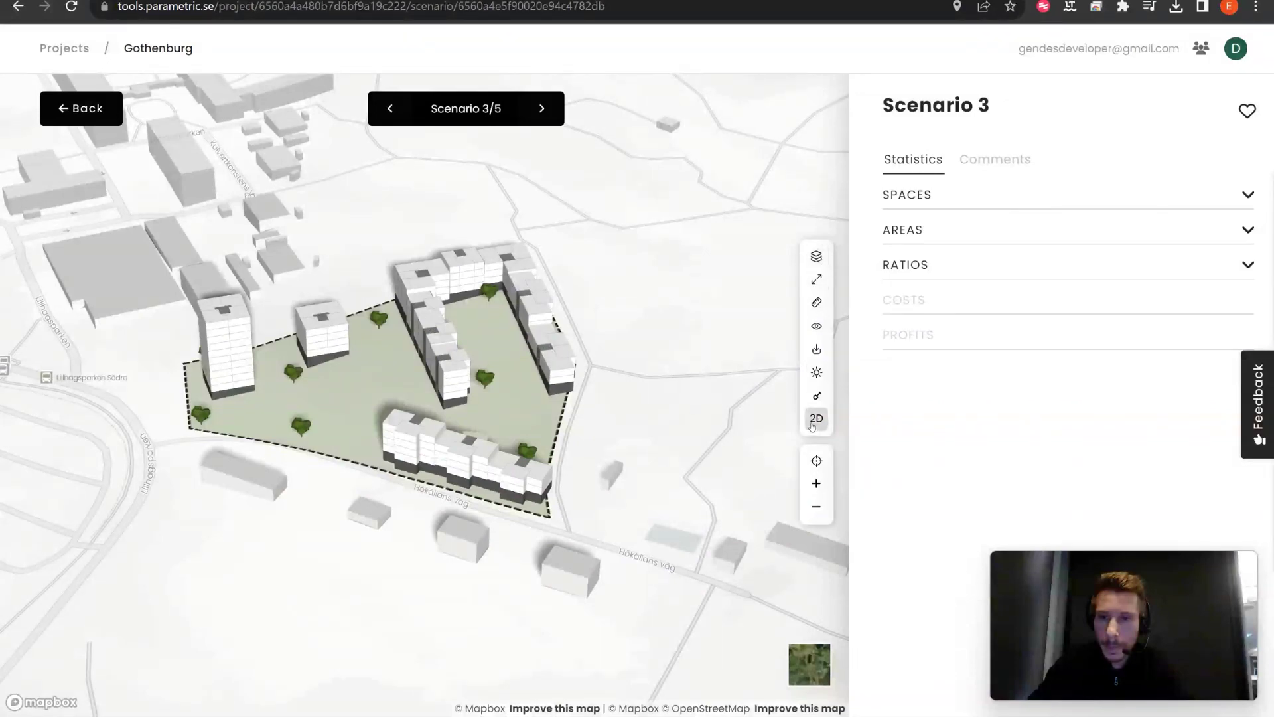
# Step: Set the sun study to April and measure the 61 m site edge along the road
pyautogui.click(819, 375)
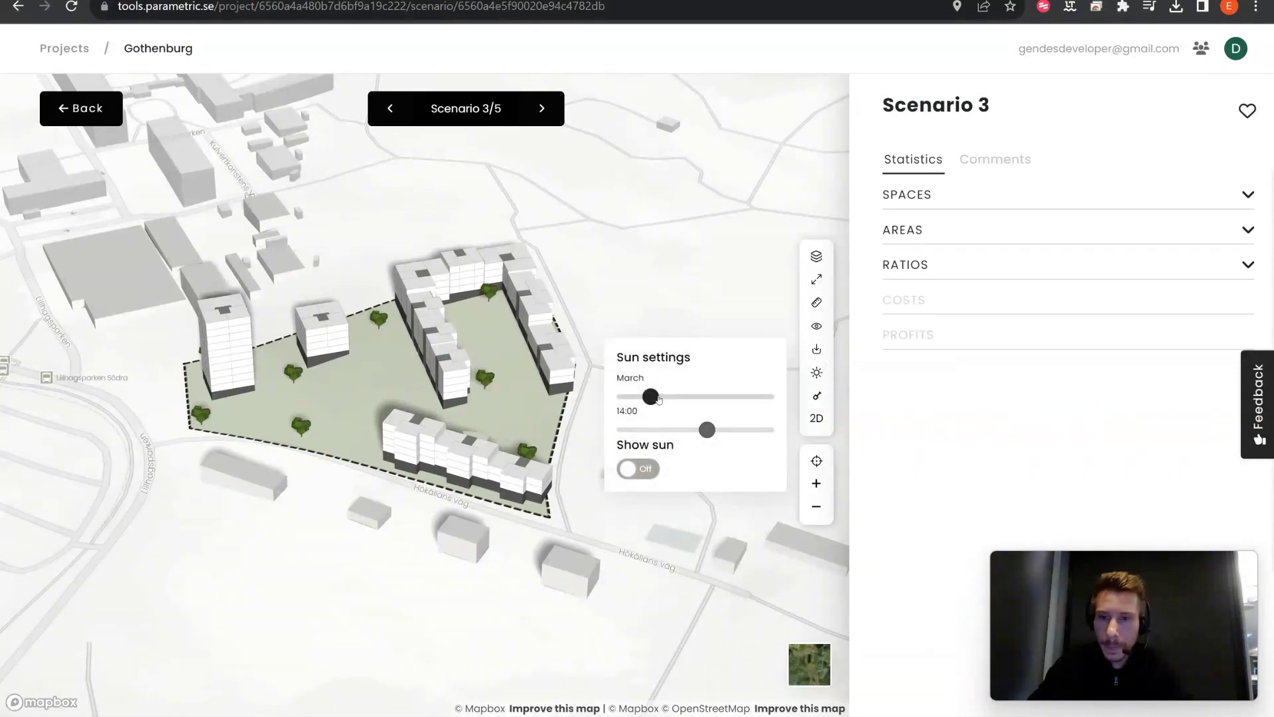
pyautogui.moveTo(658, 398); pyautogui.dragTo(705, 430)
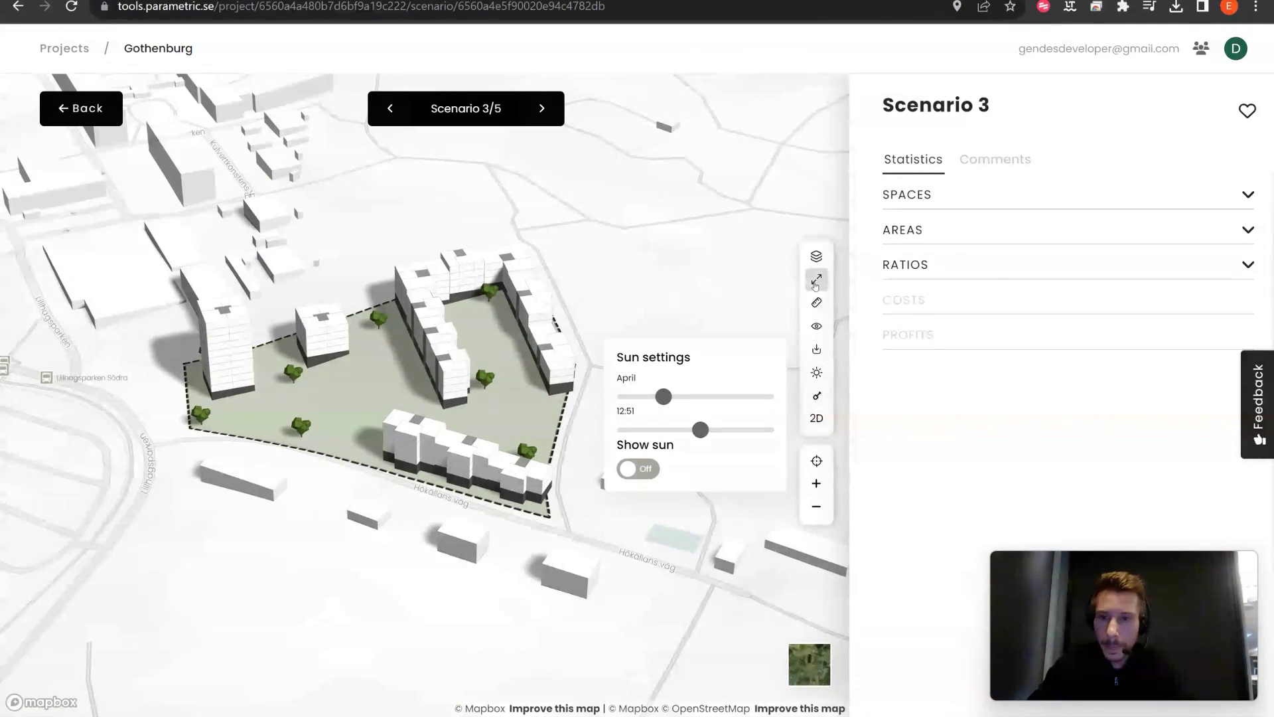
pyautogui.click(816, 302)
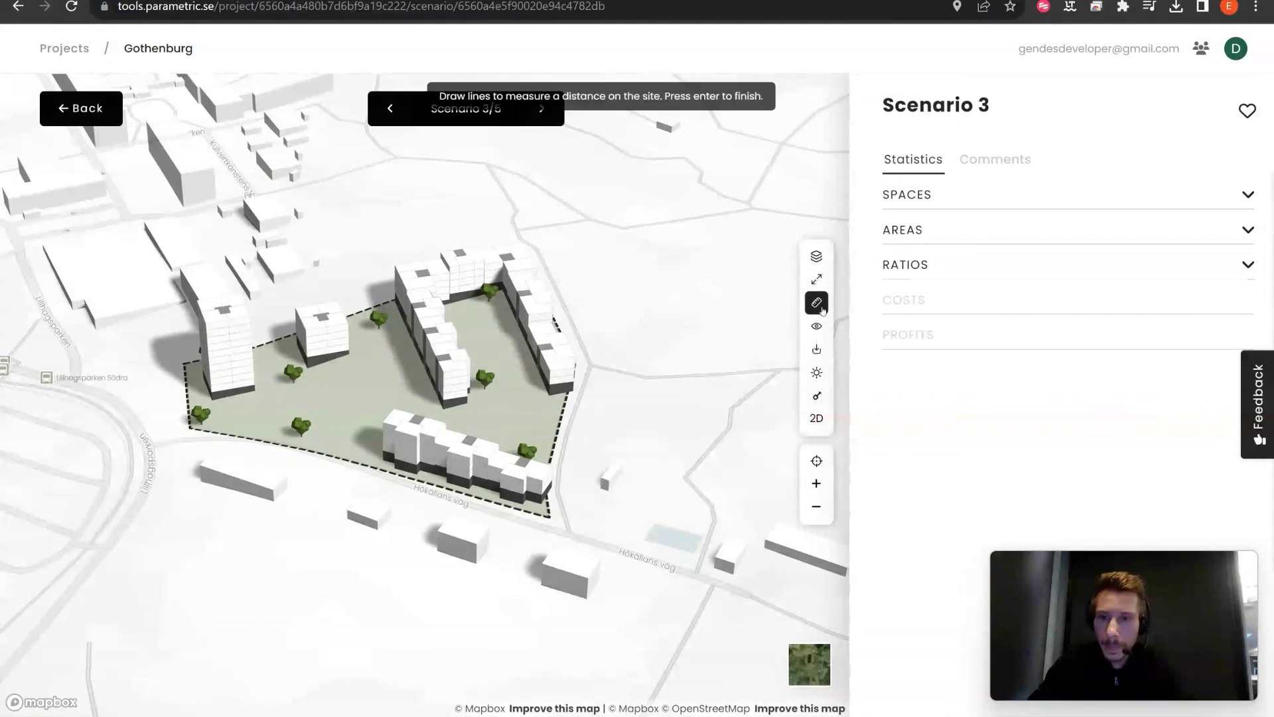
pyautogui.click(384, 477)
pyautogui.click(534, 524)
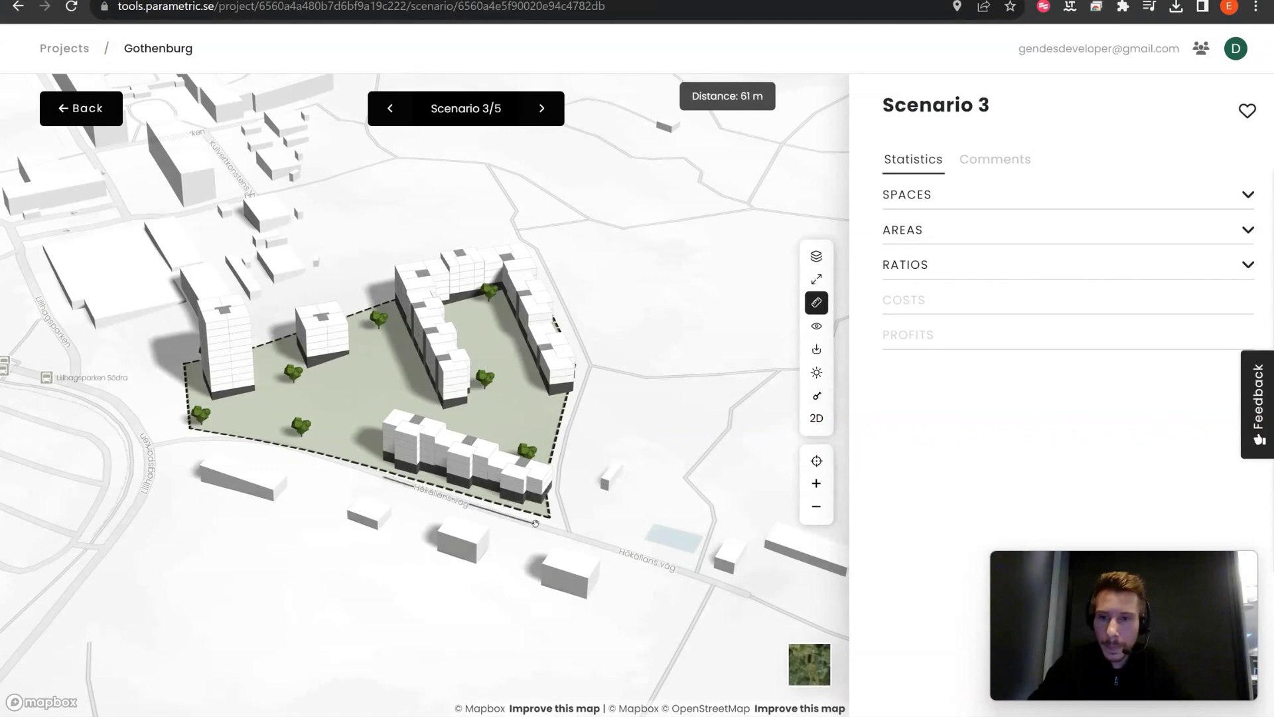
pyautogui.press('Return')
pyautogui.moveTo(438, 404); pyautogui.dragTo(1005, 193, button='right')
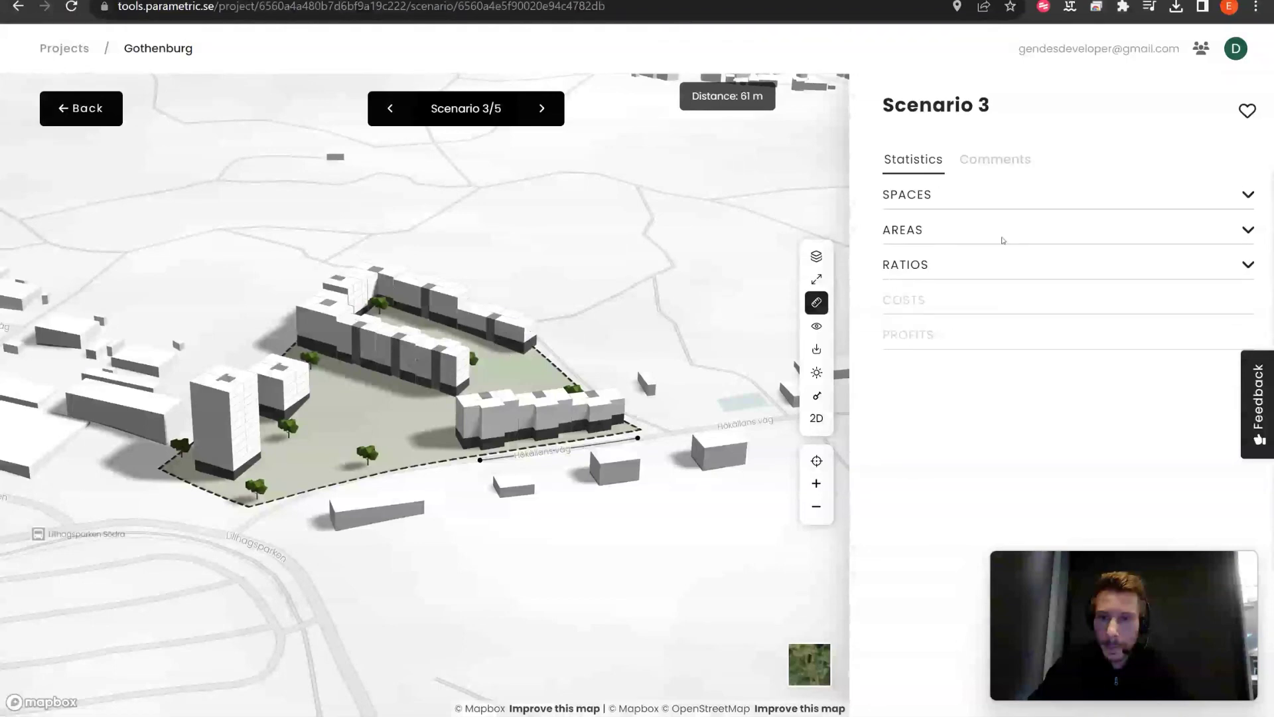
# Step: Expand unit sizes, floor areas and RATIOS to show GIA/GFA 90.28%, NIA/GFA 69.71%, Facade/NIA 116.2%
pyautogui.click(1036, 204)
pyautogui.scroll(-1, 994, 371)
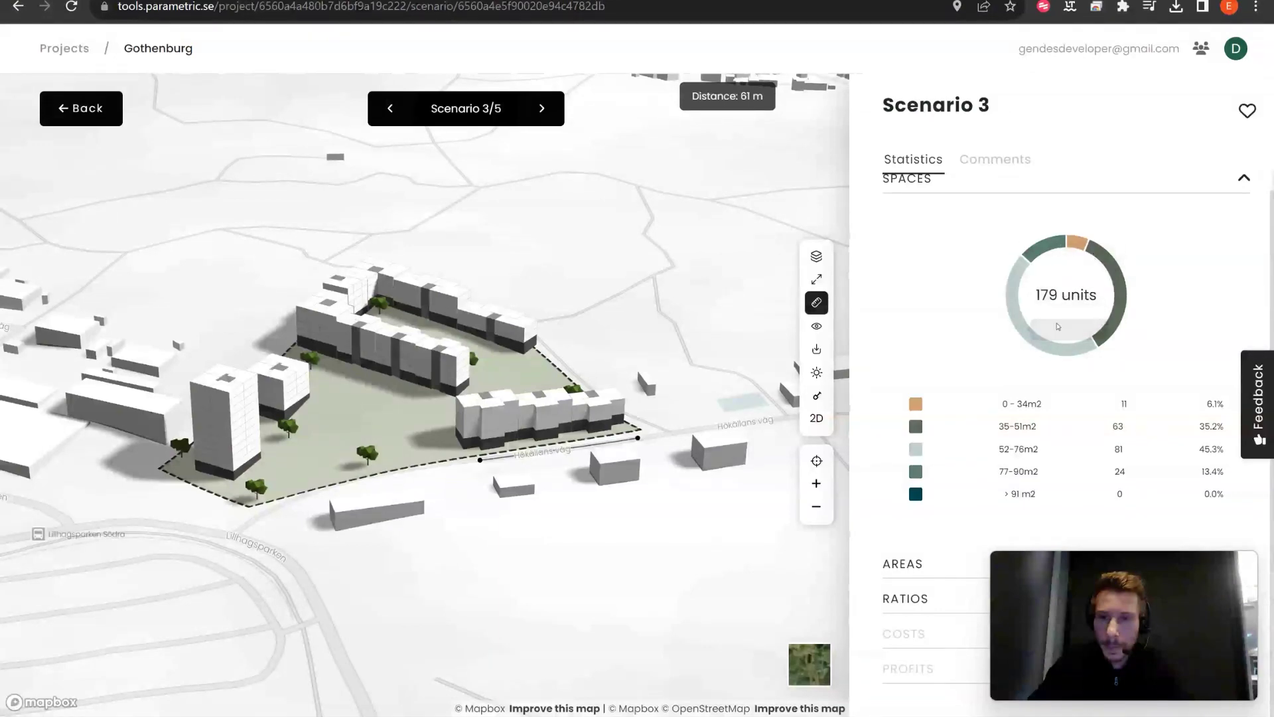
pyautogui.click(914, 564)
pyautogui.scroll(-5, 914, 561)
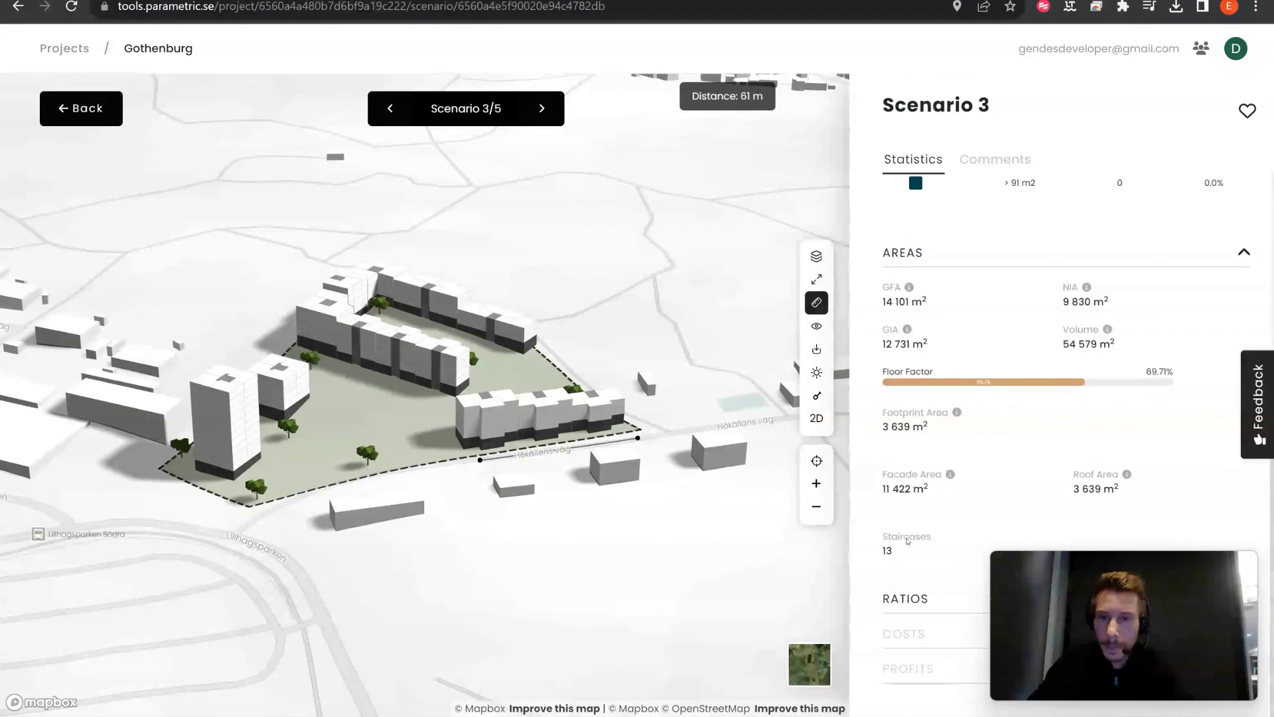
pyautogui.click(921, 599)
pyautogui.scroll(-3, 922, 600)
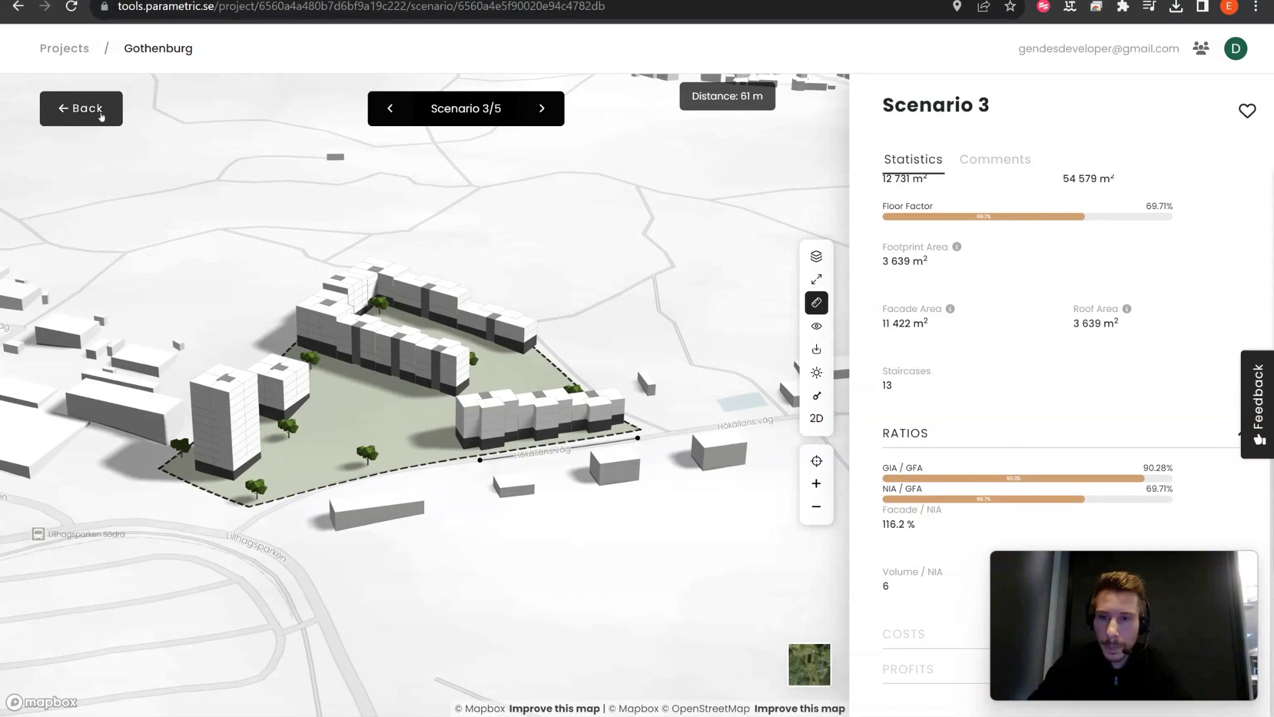
# Step: Go back through the Projects breadcrumb and open the Wien 'Demo' project
pyautogui.click(100, 113)
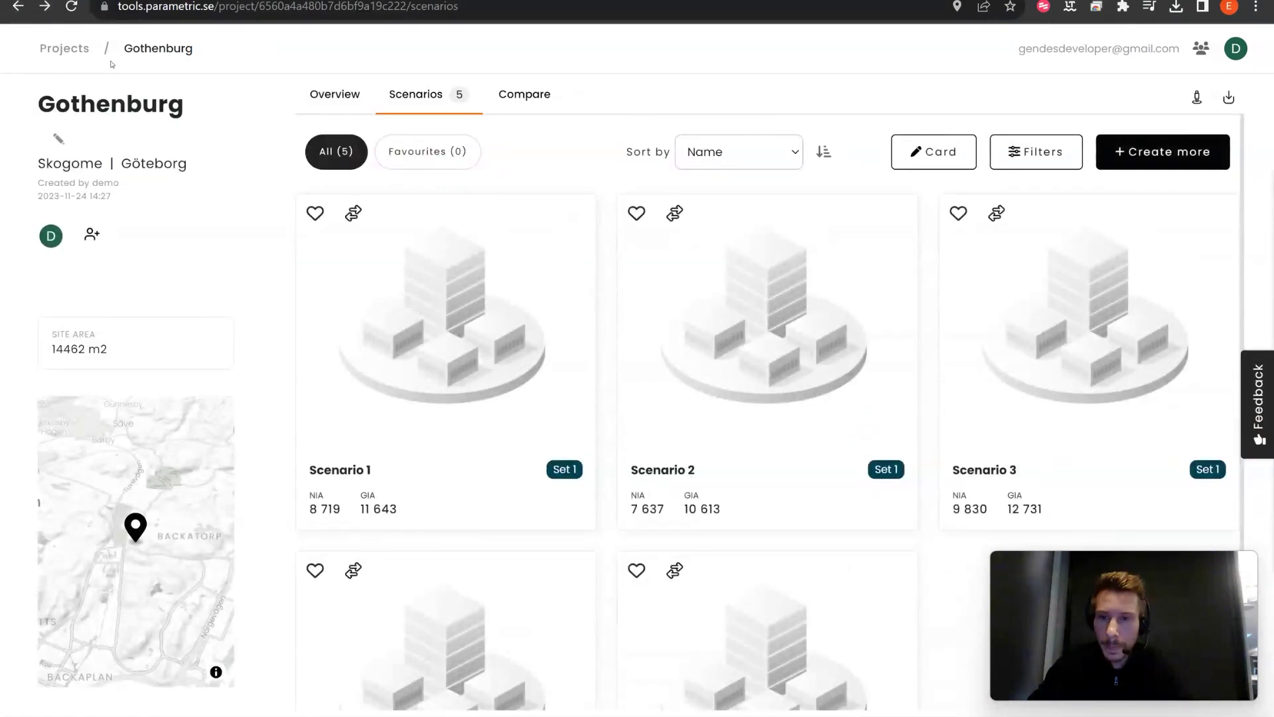
pyautogui.click(69, 50)
pyautogui.scroll(-1, 546, 398)
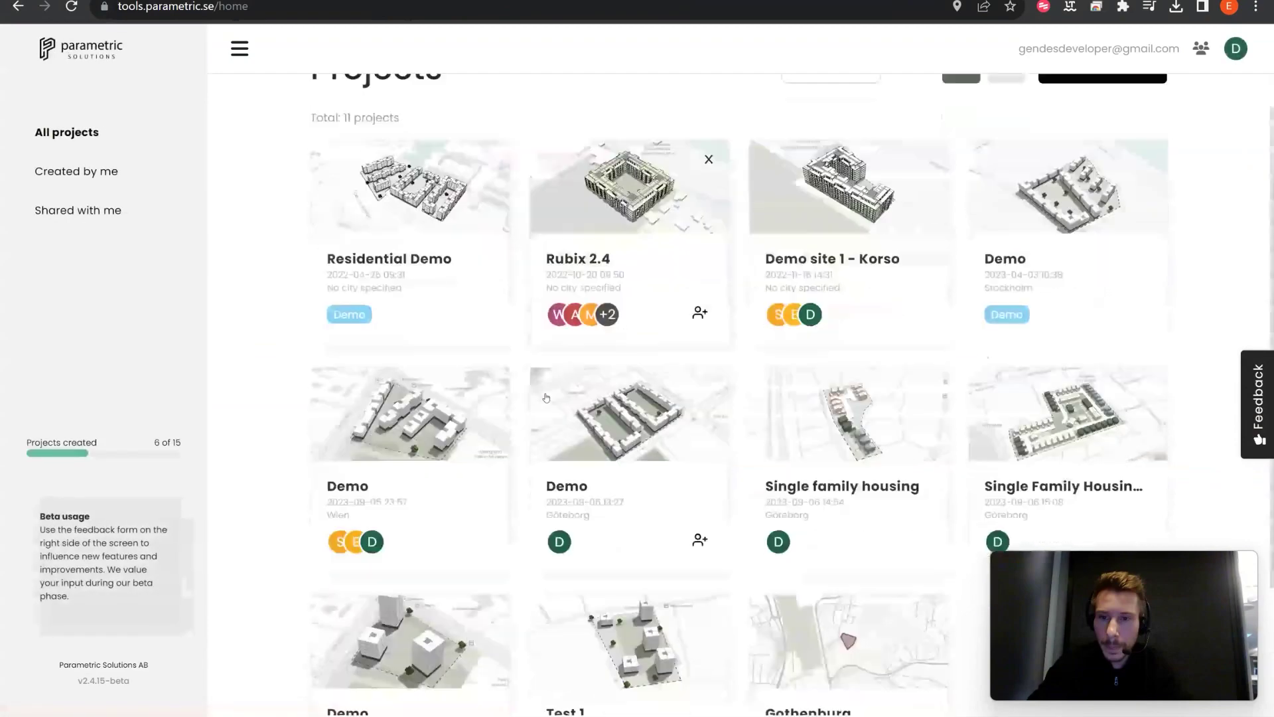
pyautogui.click(418, 392)
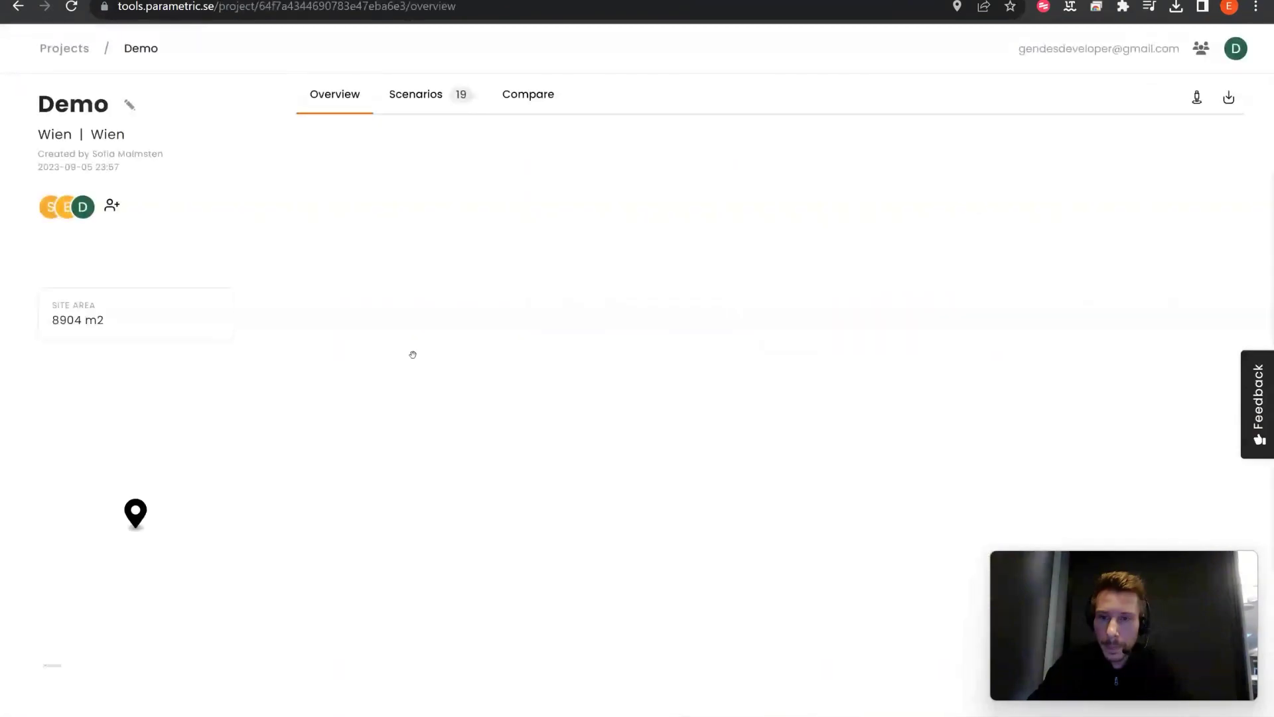
# Step: Show the Demo project's Scenarios tab and scroll through its 19 scenario cards
pyautogui.click(436, 108)
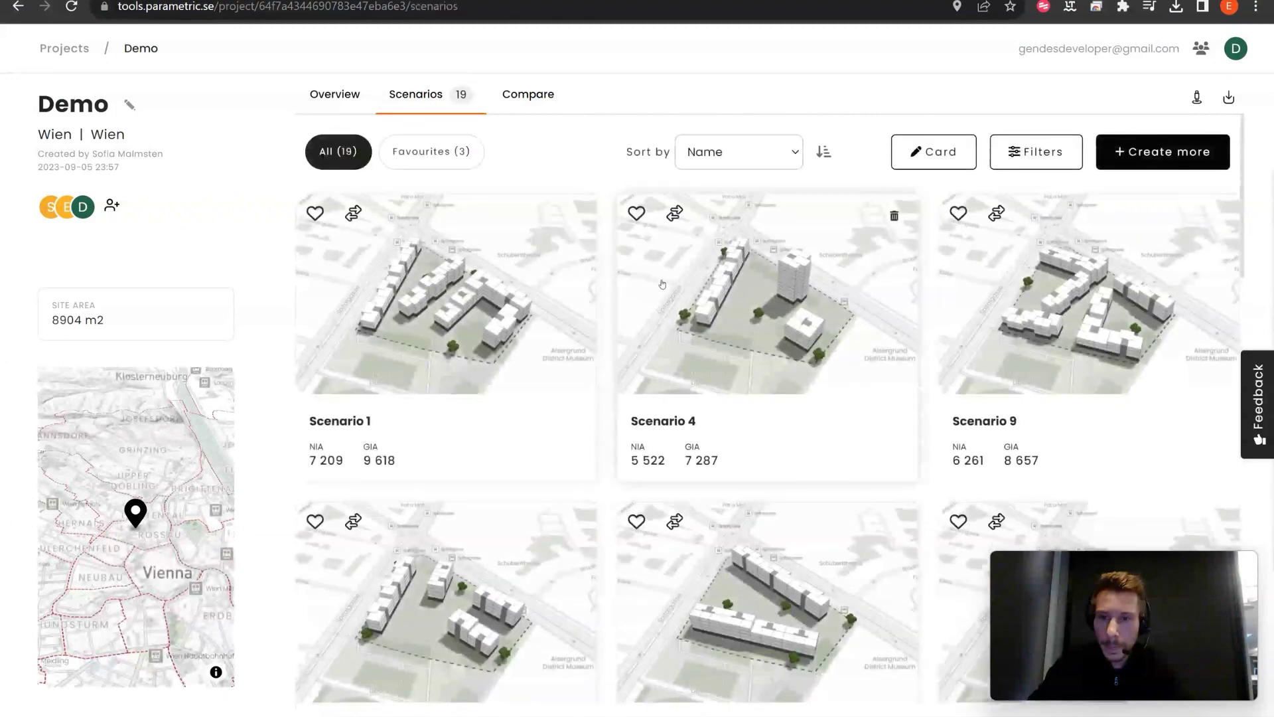
pyautogui.scroll(-5, 660, 282)
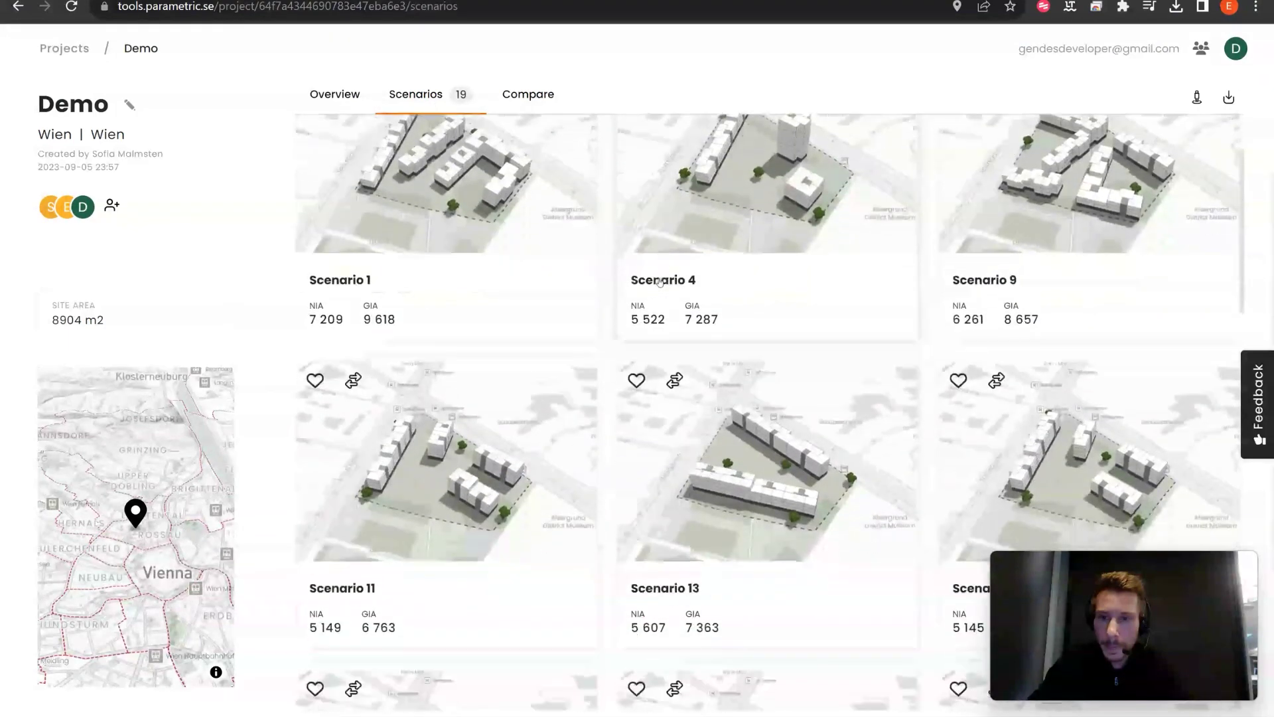
pyautogui.scroll(-5, 660, 282)
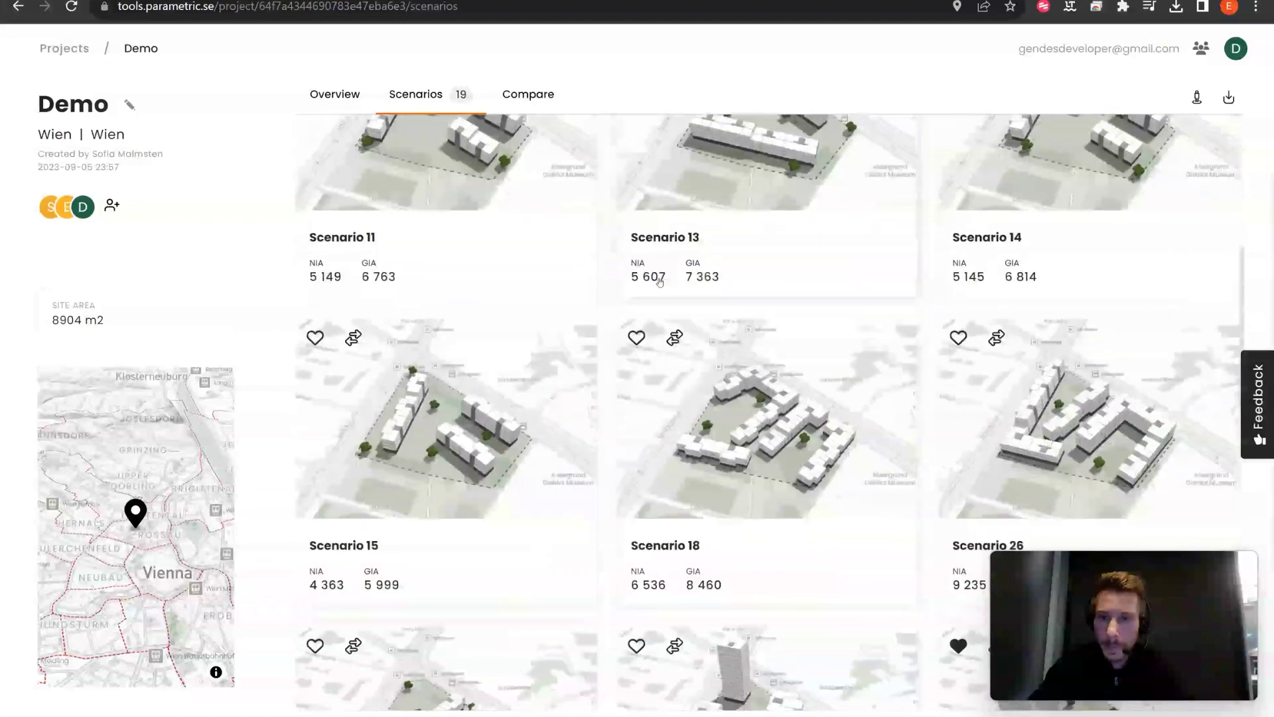
pyautogui.scroll(10, 660, 282)
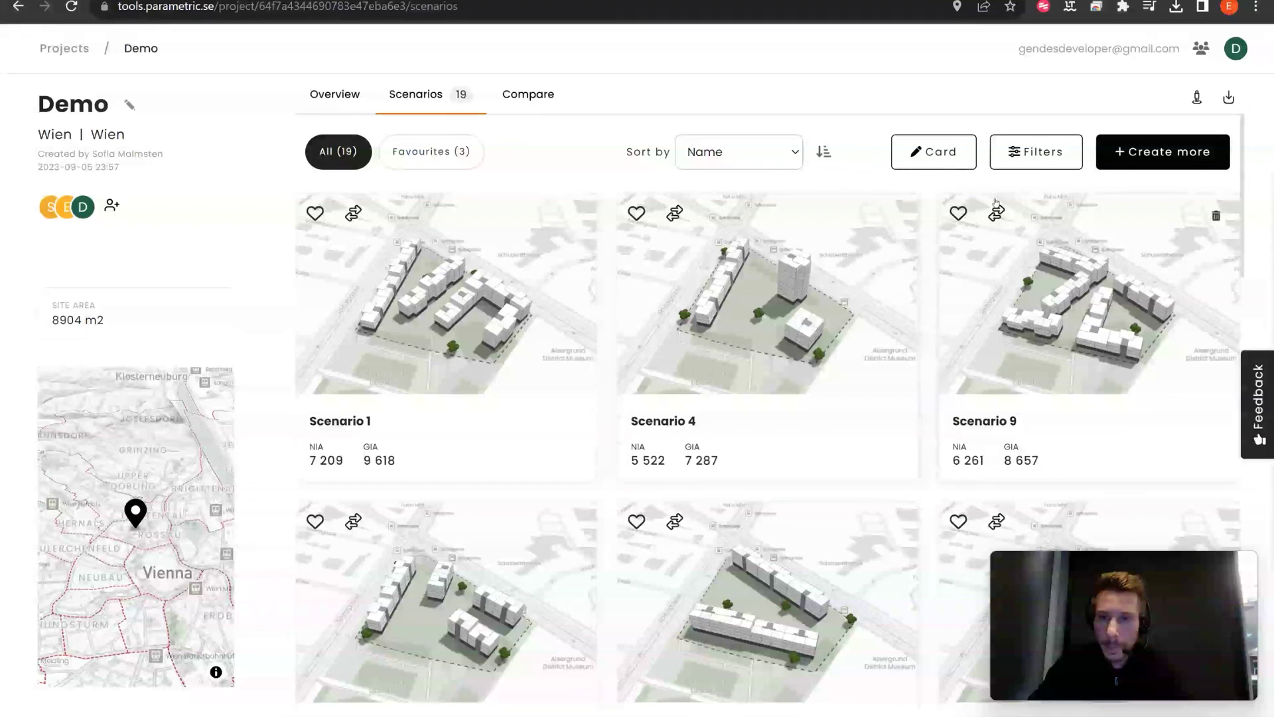
# Step: Brush Number Of Apts and GFA ranges to isolate Scenario 39, then clear all filters
pyautogui.click(1023, 166)
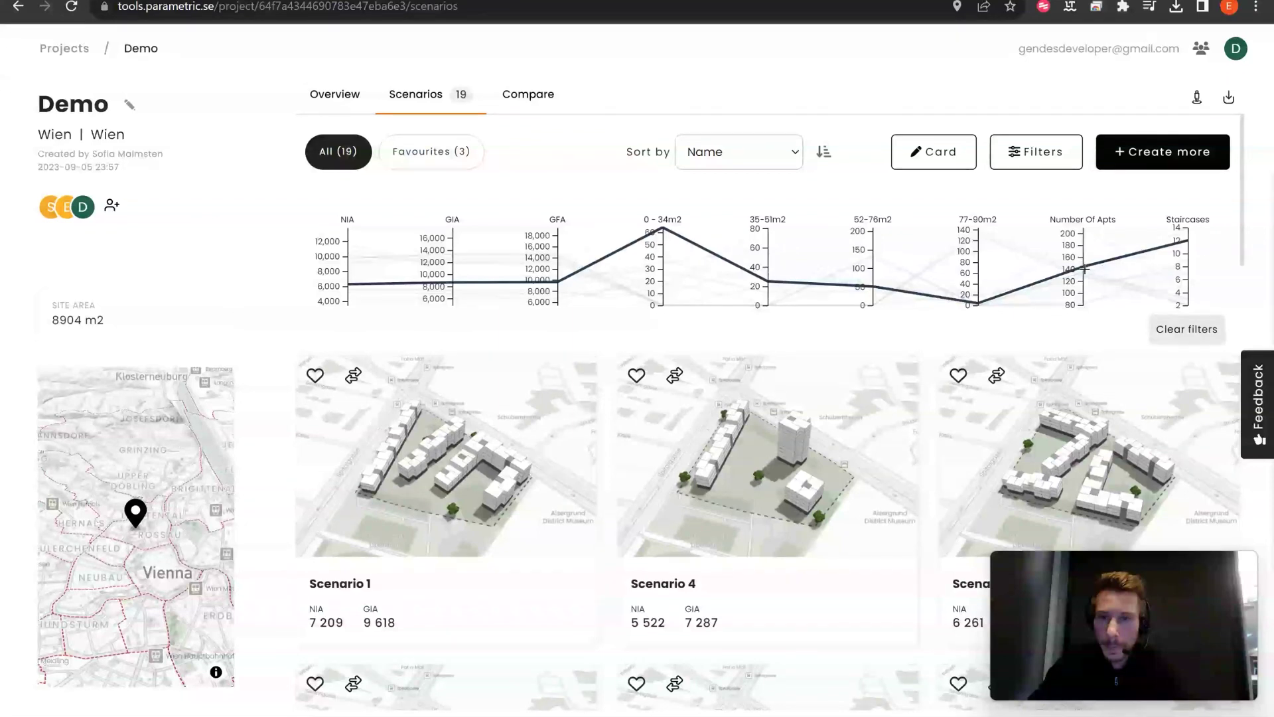
pyautogui.moveTo(1085, 276); pyautogui.dragTo(1085, 256)
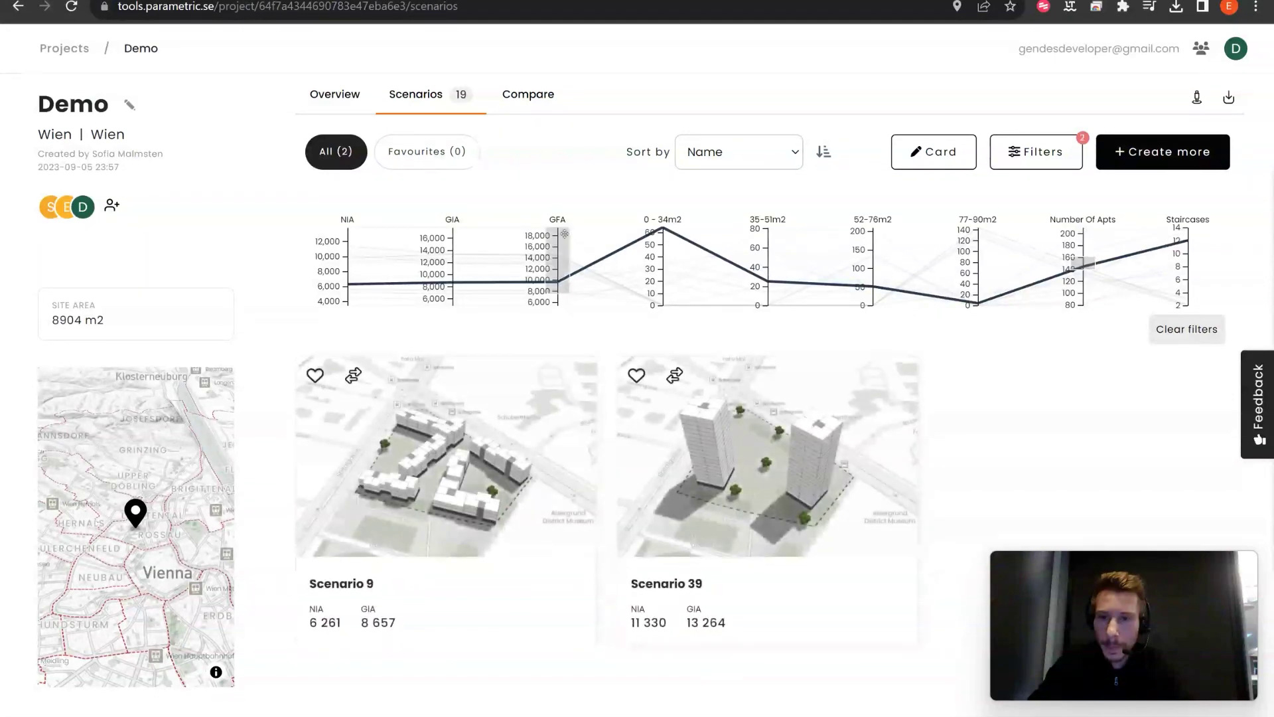
pyautogui.moveTo(561, 229); pyautogui.dragTo(564, 282)
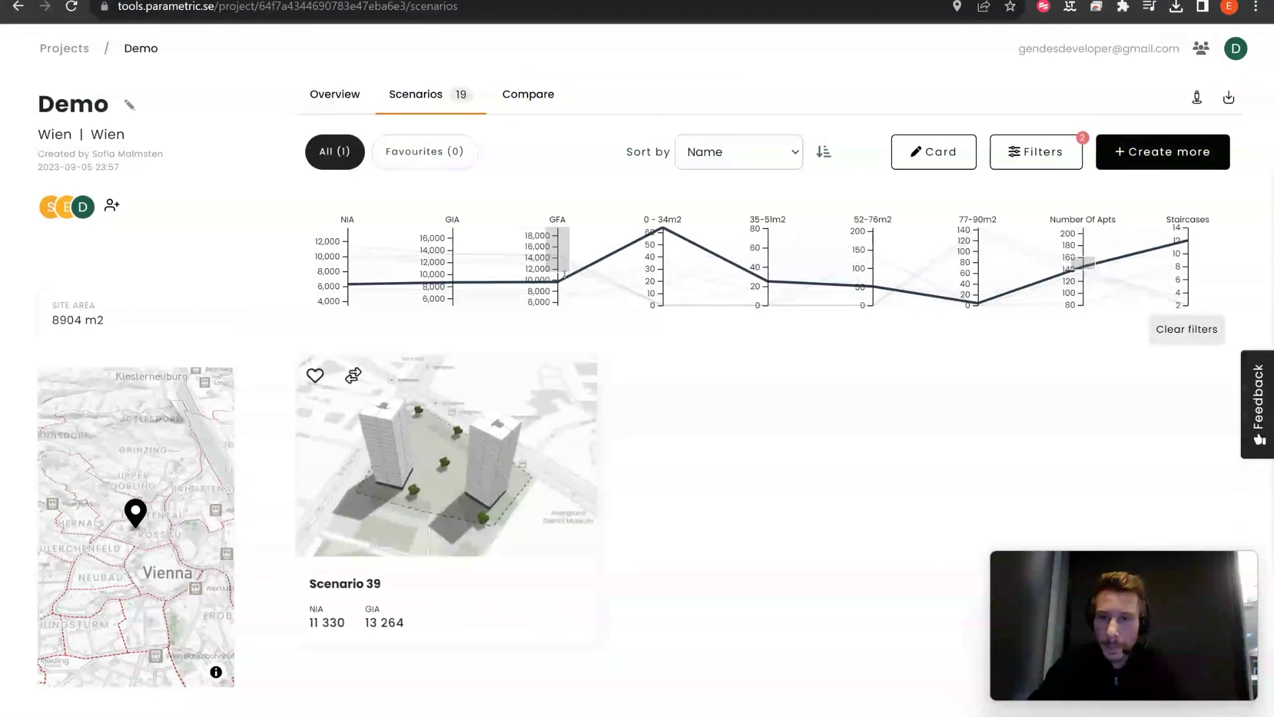
pyautogui.click(1186, 329)
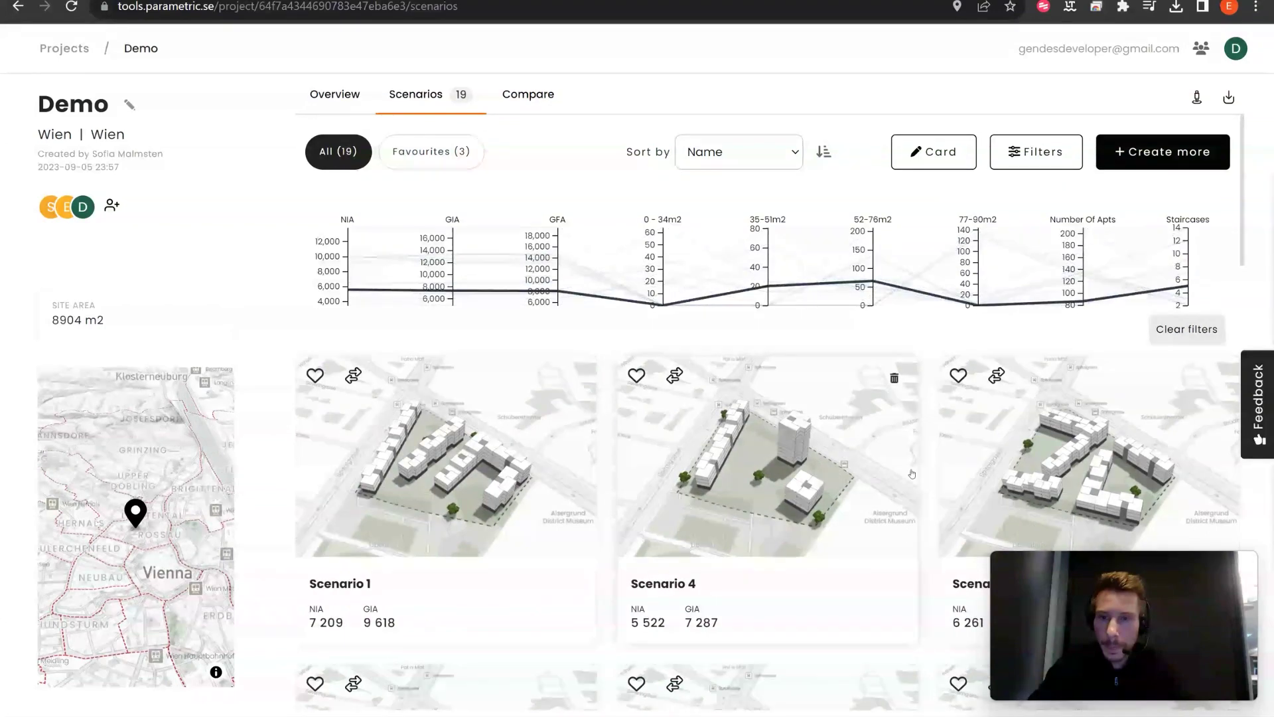
# Step: In Card settings, tick Number Of Apts and untick GIA under Parameters to display
pyautogui.click(933, 151)
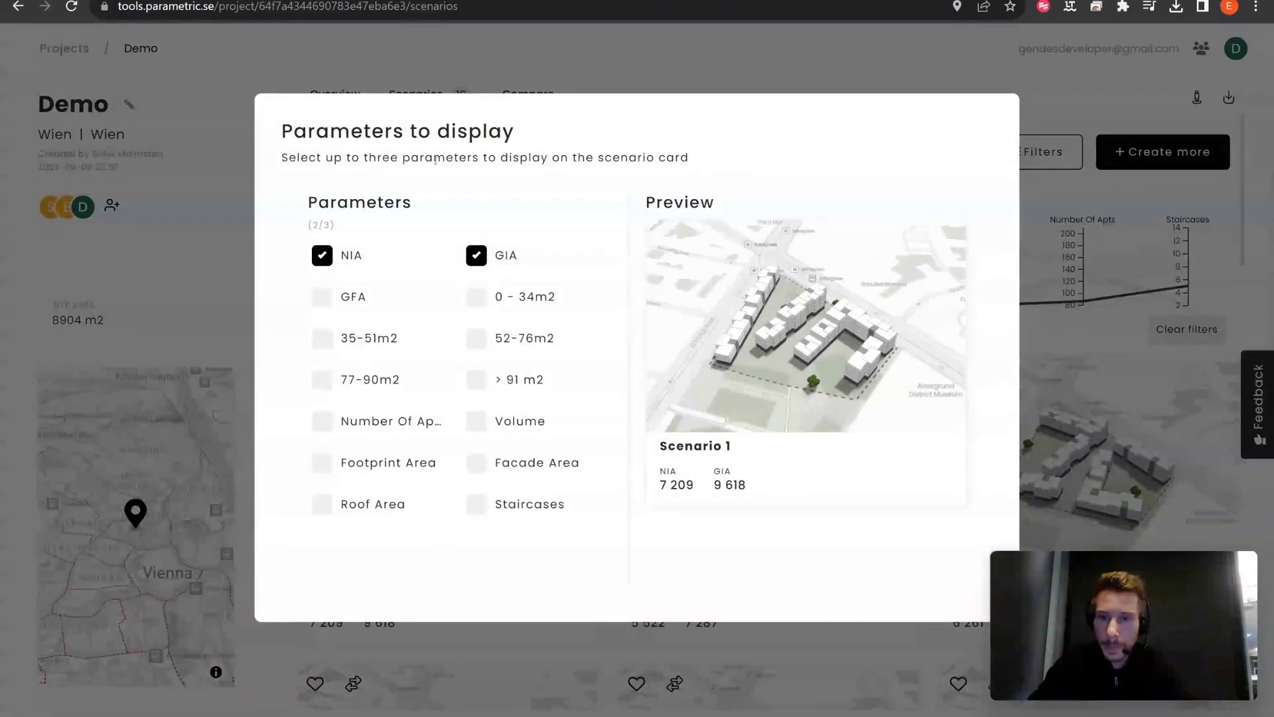
pyautogui.click(941, 77)
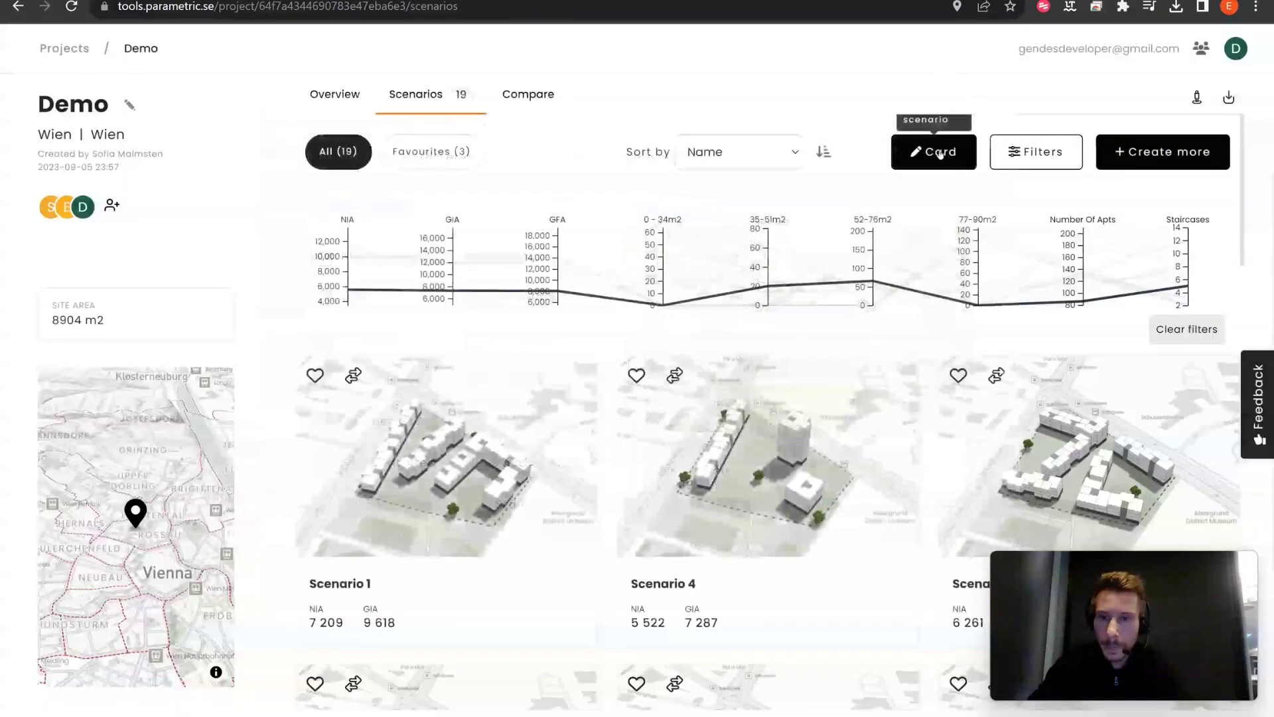
pyautogui.click(937, 152)
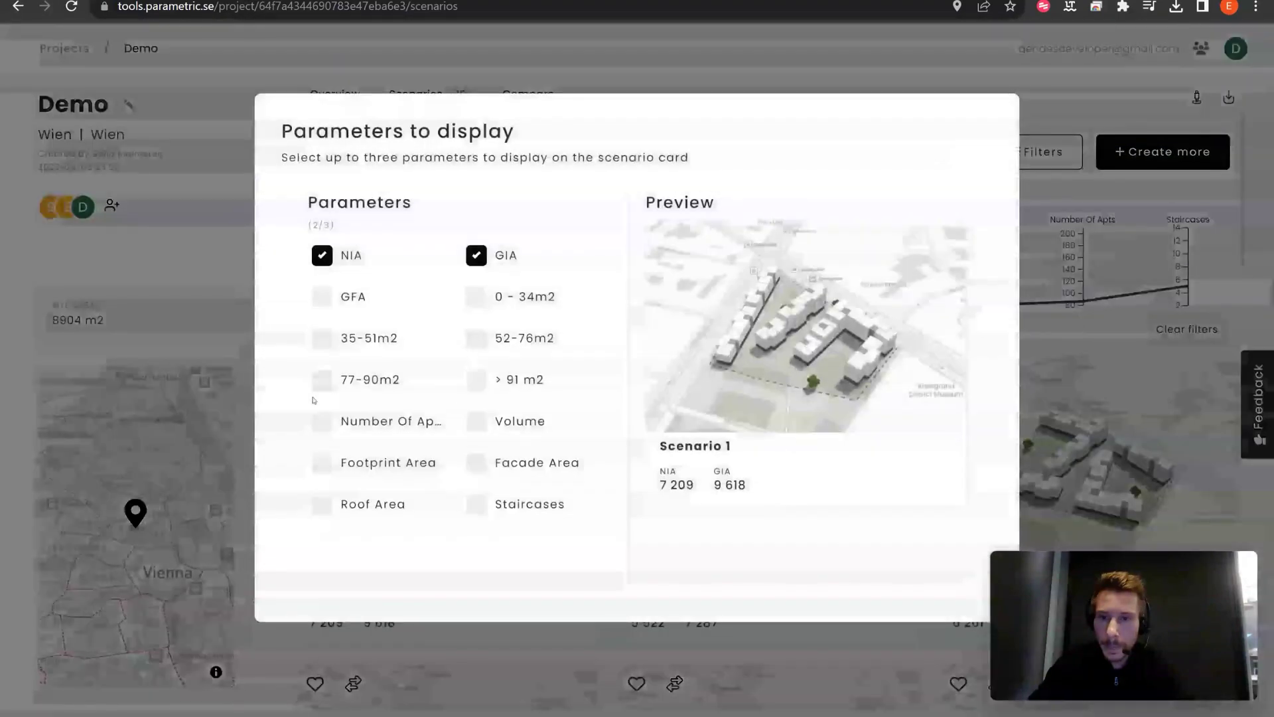
pyautogui.click(324, 423)
pyautogui.click(476, 254)
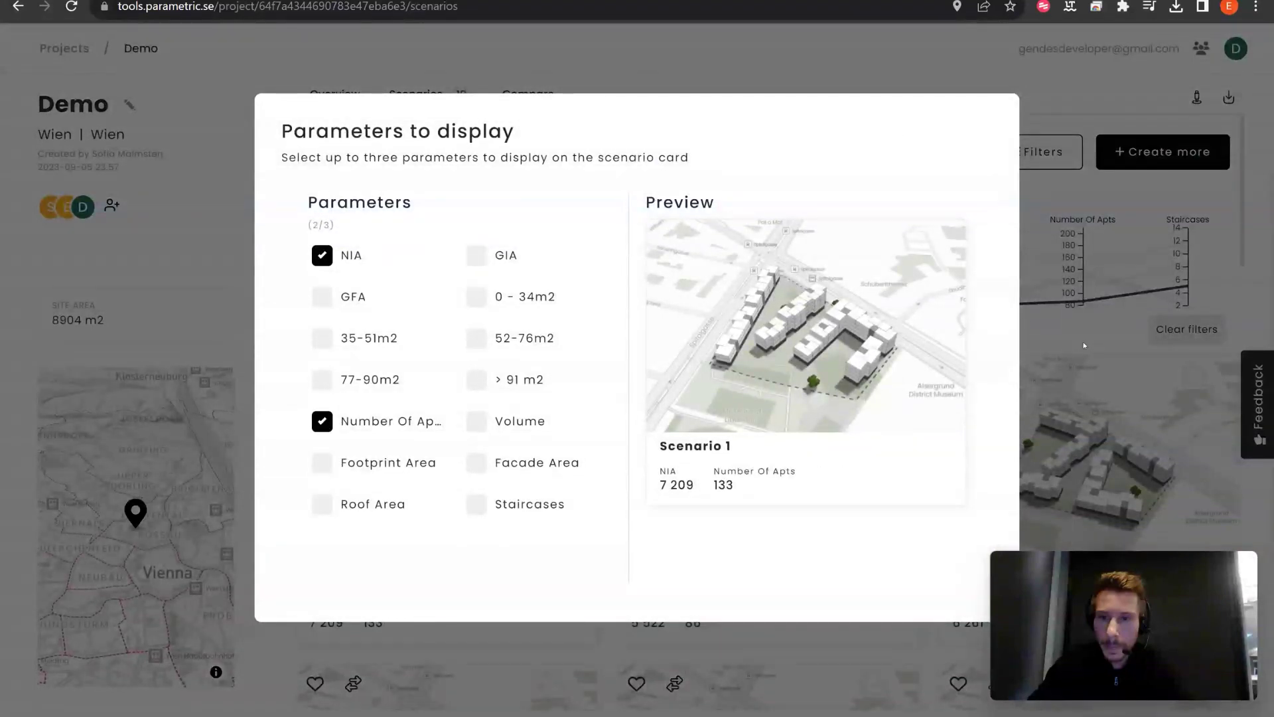
pyautogui.click(1073, 337)
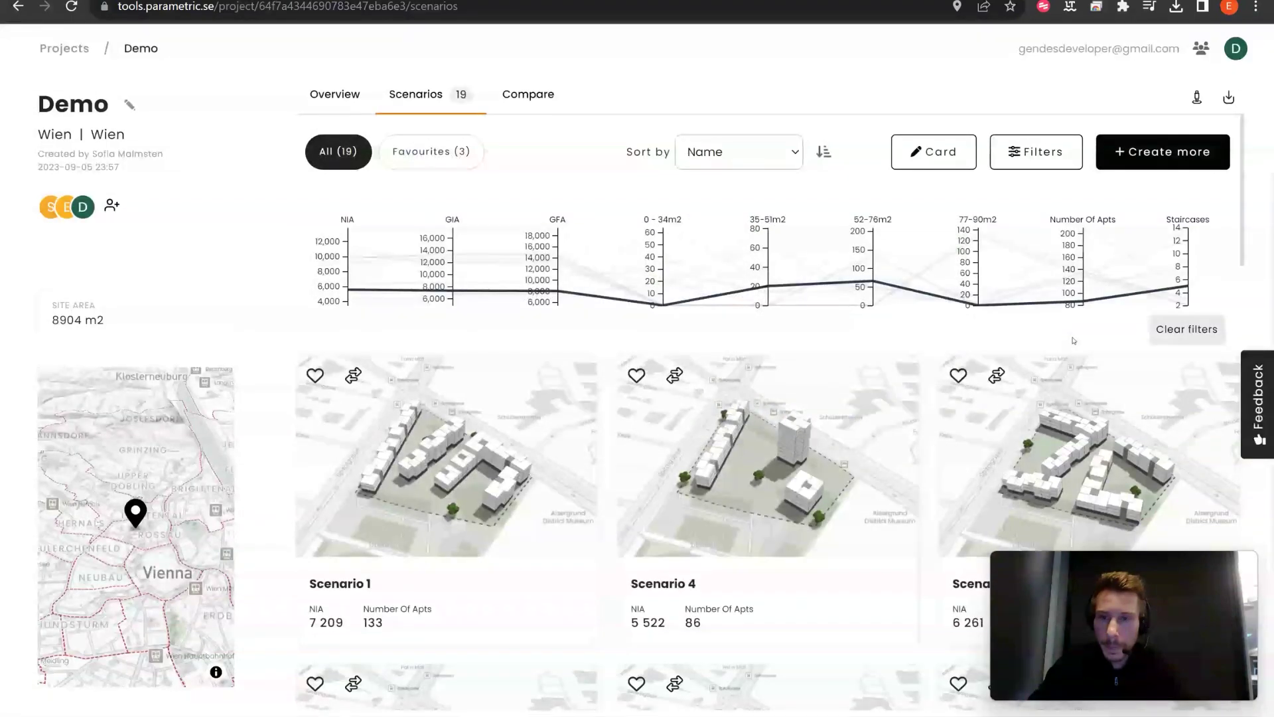
# Step: Mark the Scenario 13 and Scenario 15 cards for comparison
pyautogui.scroll(-1, 1073, 340)
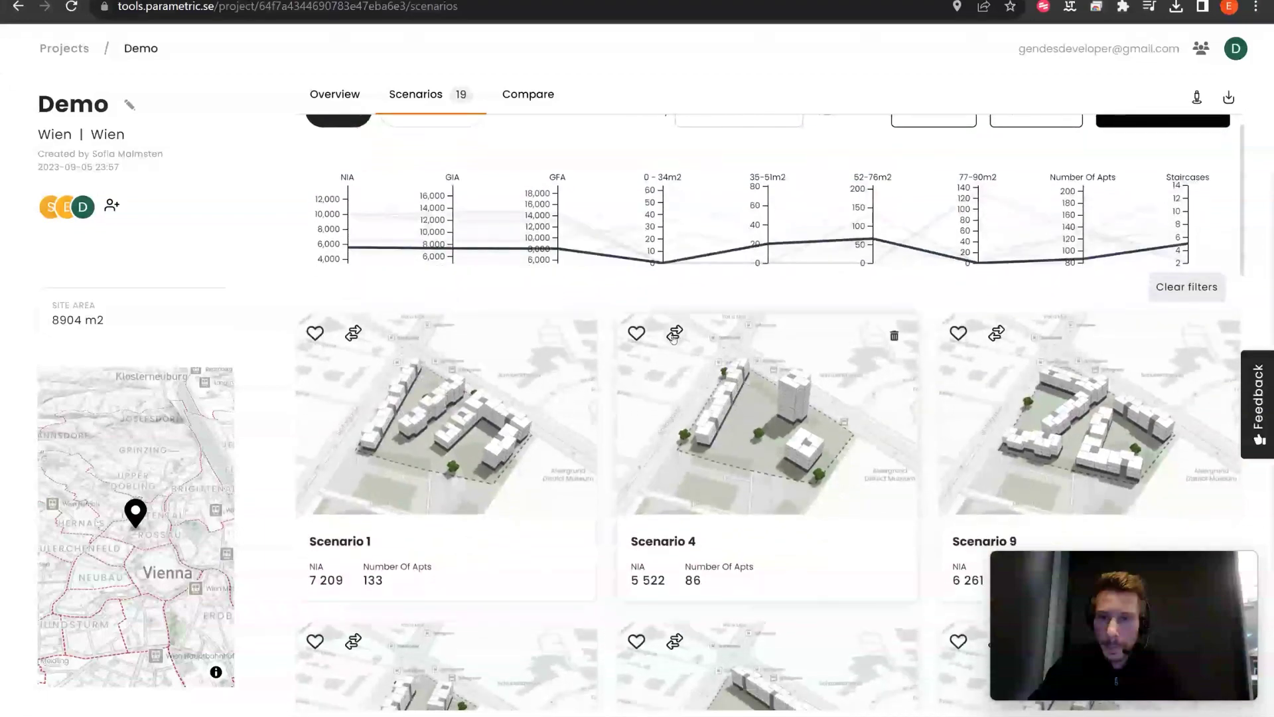
pyautogui.scroll(-5, 674, 339)
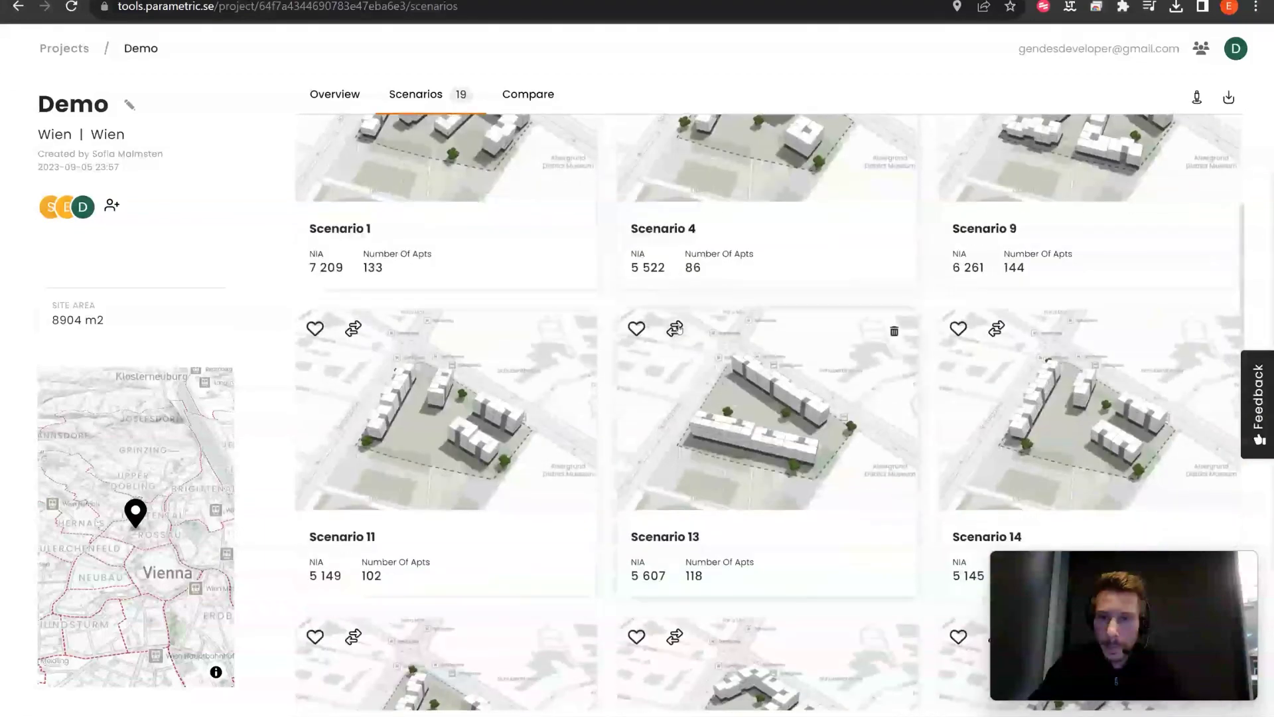
pyautogui.click(676, 329)
pyautogui.scroll(-6, 799, 471)
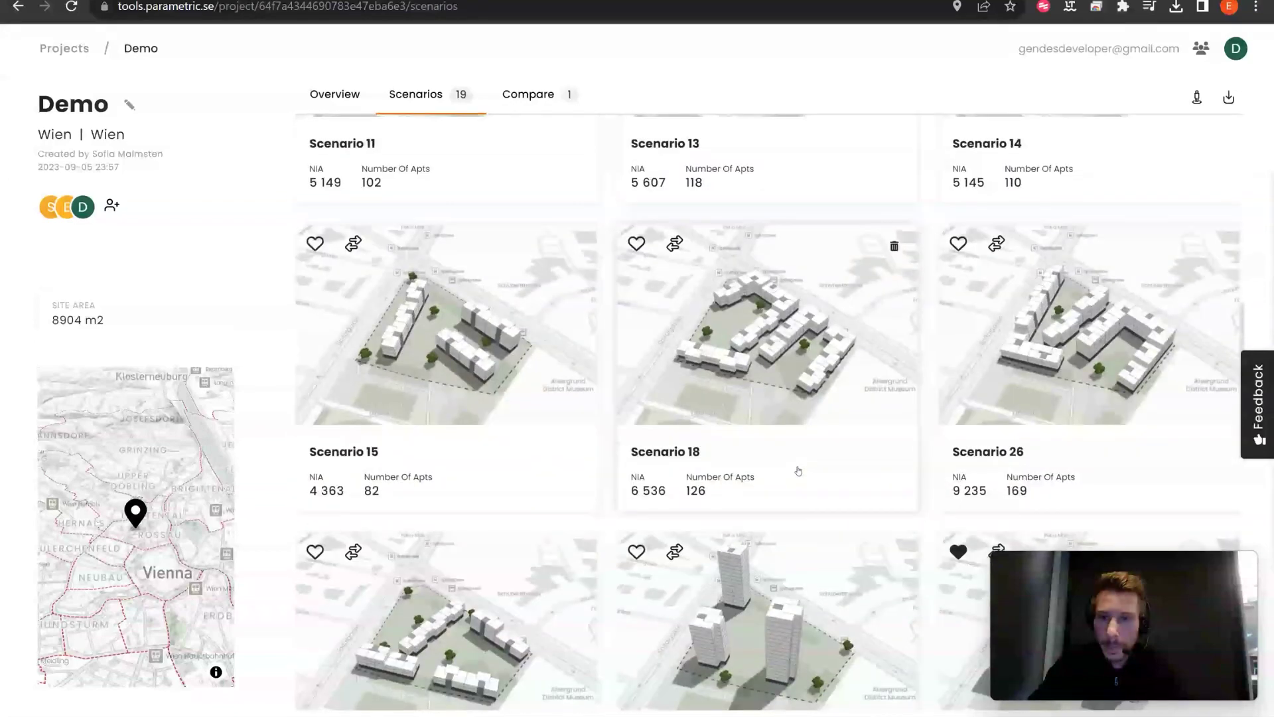
pyautogui.scroll(-1, 798, 471)
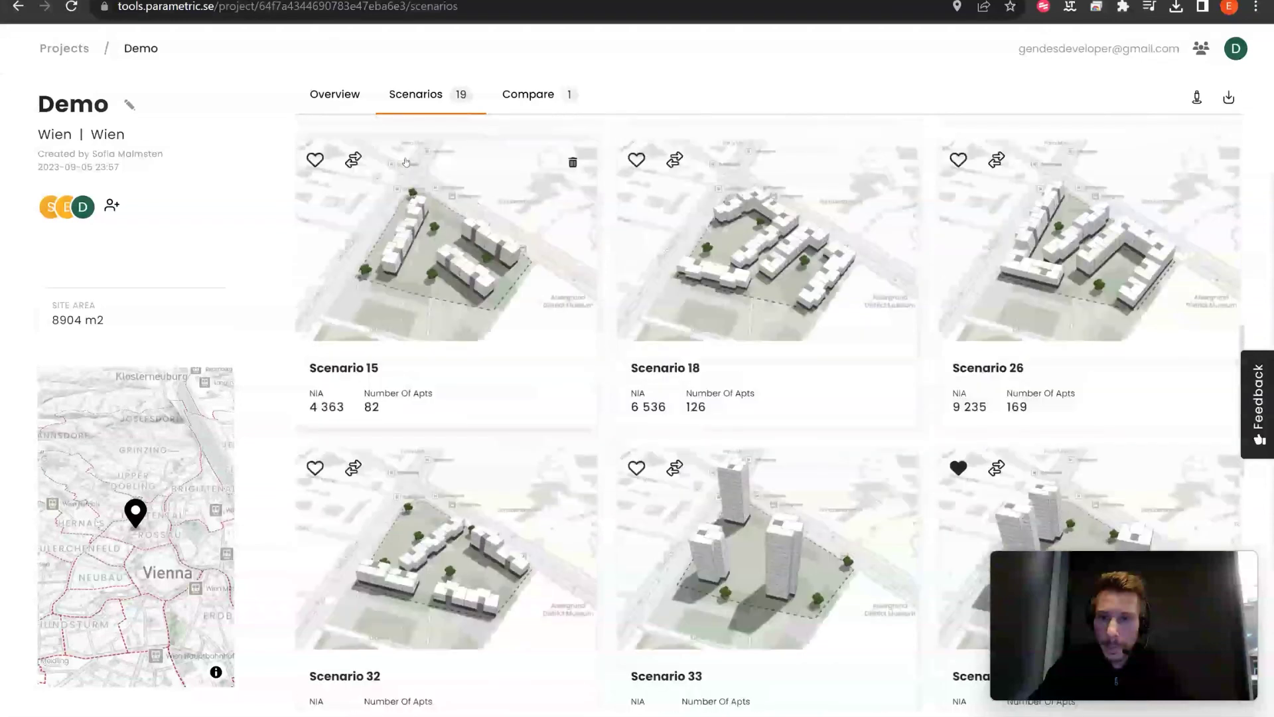
pyautogui.scroll(1, 407, 162)
pyautogui.click(353, 231)
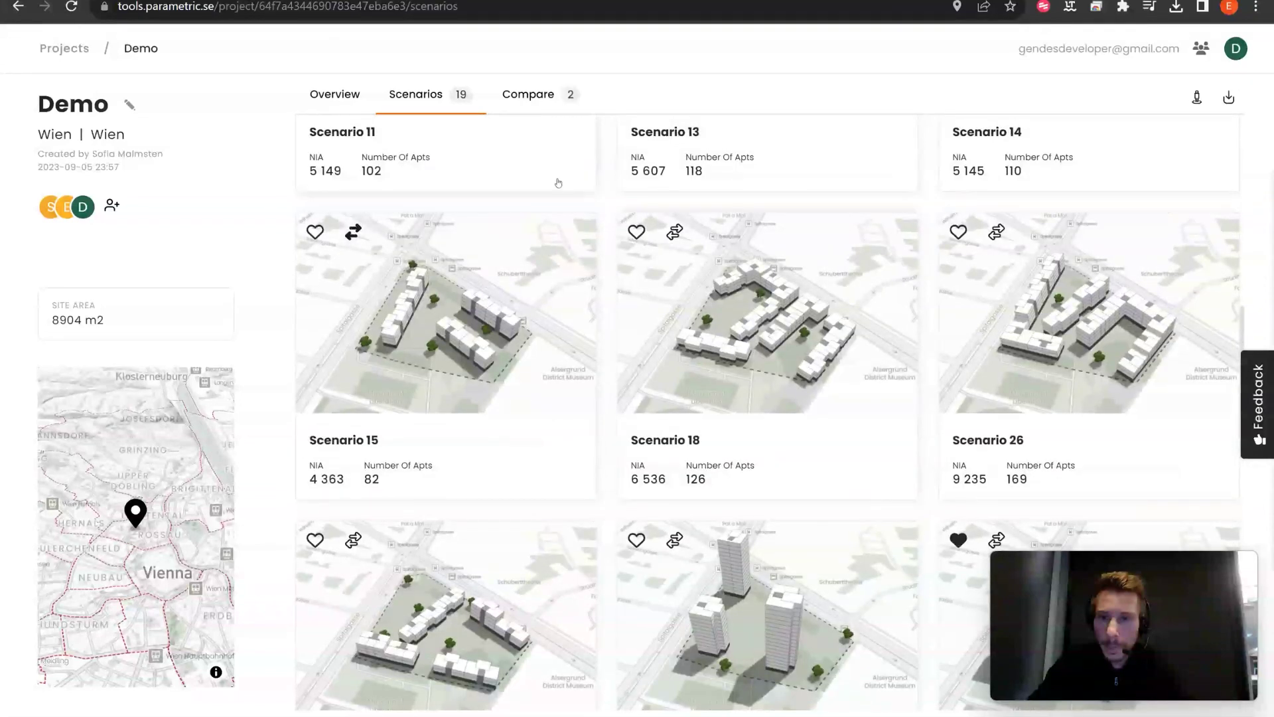
# Step: Compare Scenario 13 and Scenario 15 side by side, reviewing their donut charts, AREAS and RATIOS
pyautogui.click(543, 106)
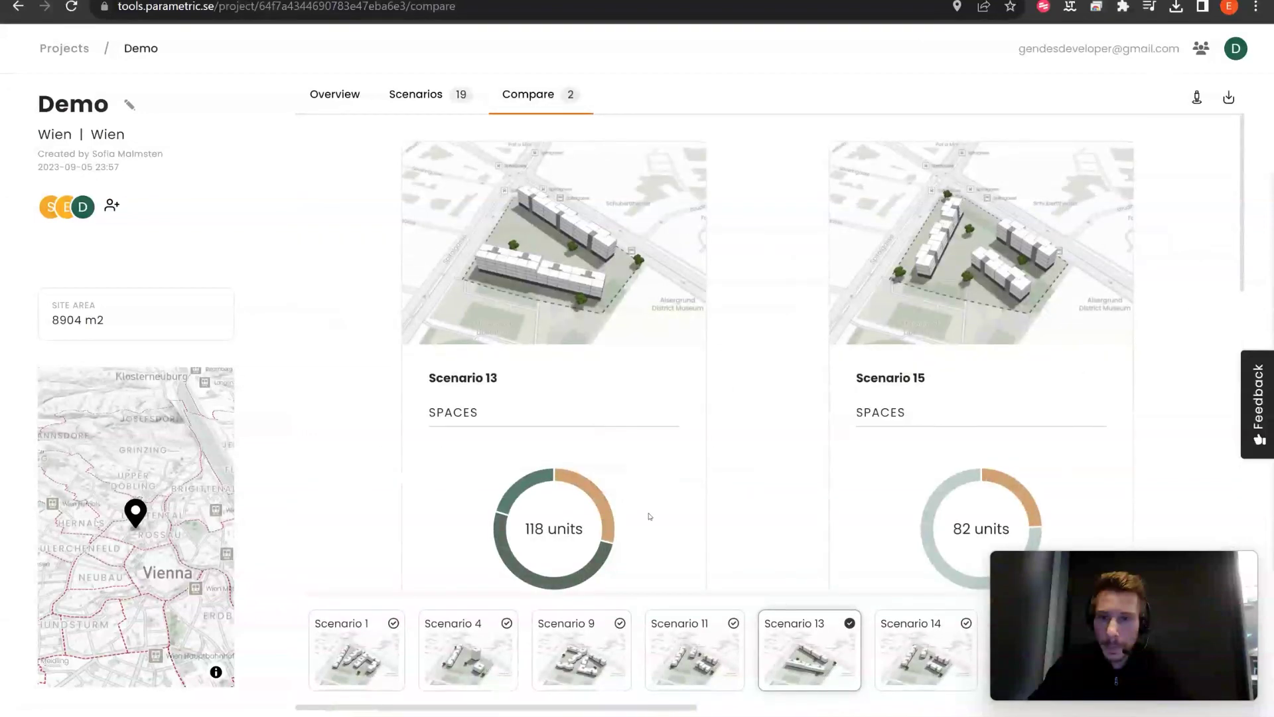
pyautogui.scroll(-1, 722, 476)
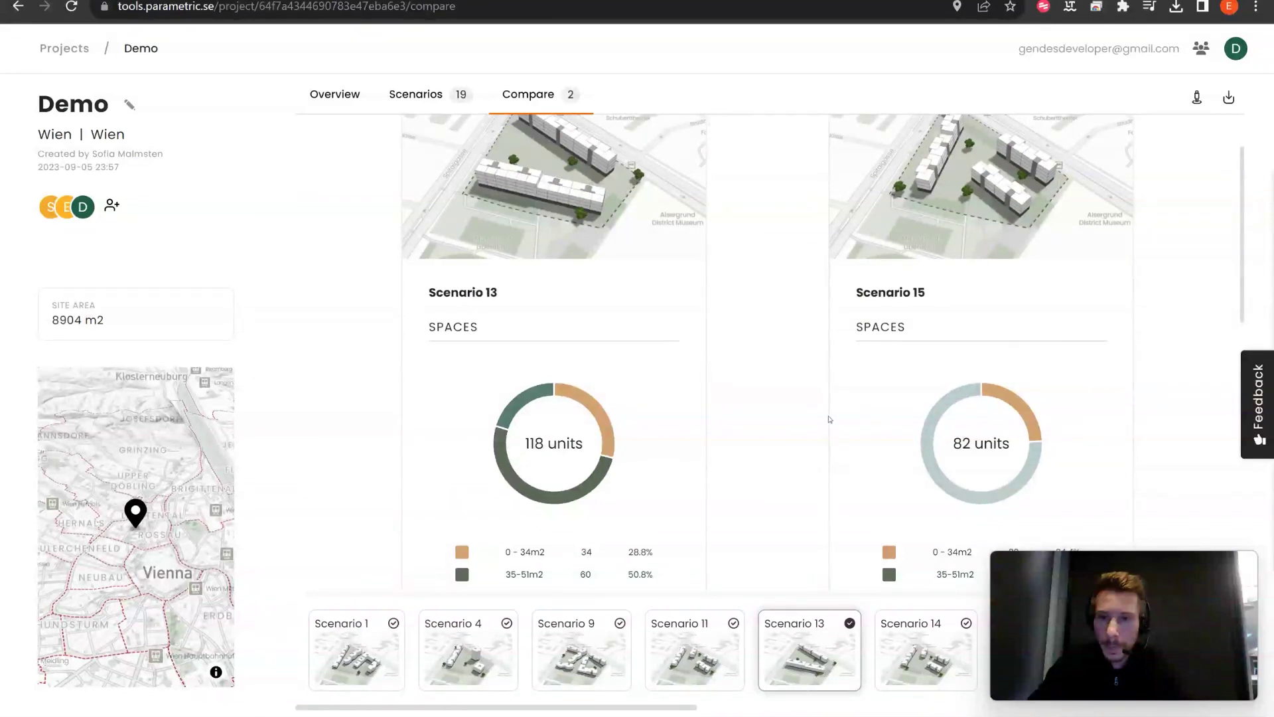
pyautogui.scroll(-5, 826, 418)
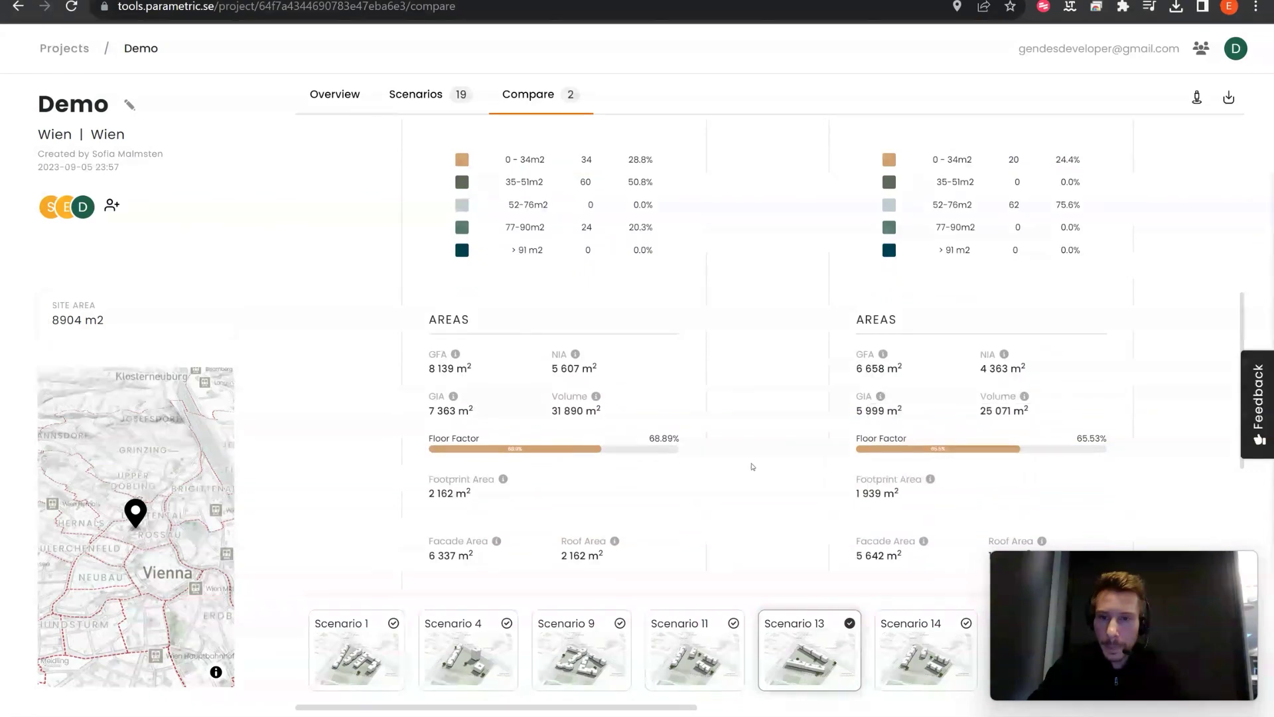
pyautogui.scroll(-1, 753, 466)
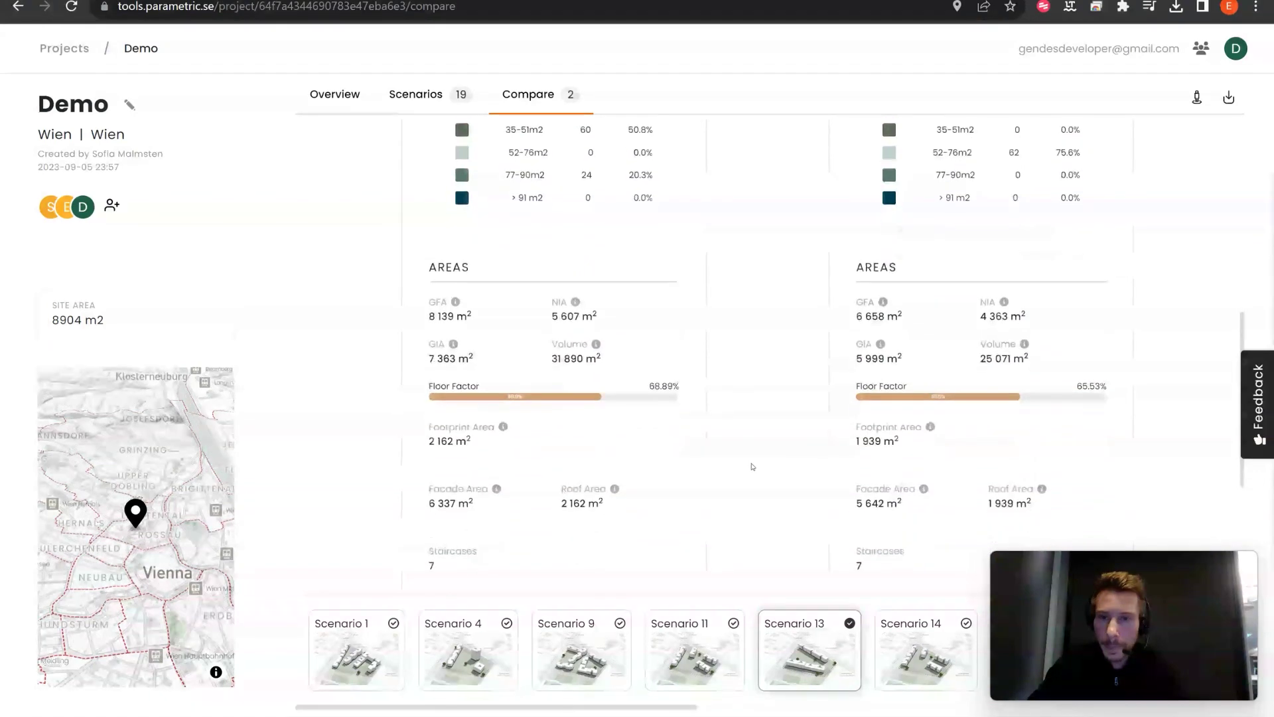
pyautogui.scroll(-2, 752, 466)
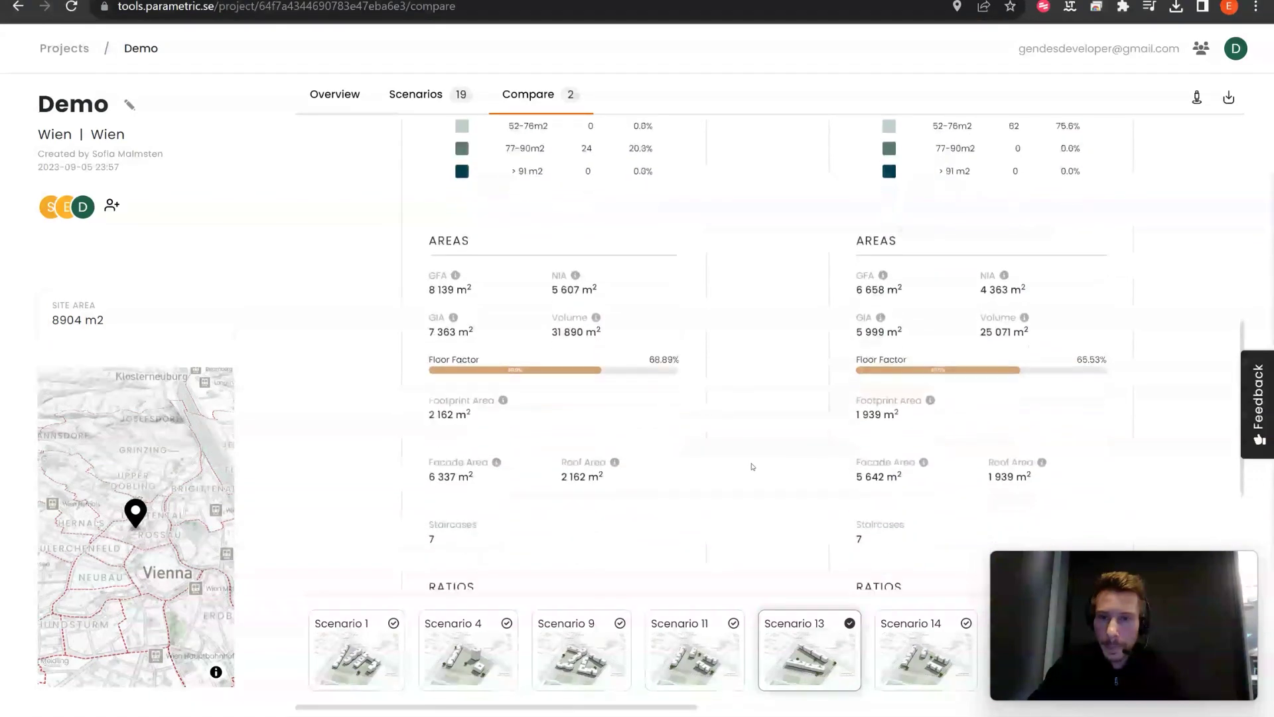
pyautogui.scroll(4, 752, 466)
pyautogui.scroll(6, 753, 467)
# Step: View Scenario 13 on the Wien site in the 3D viewer, then return to the 11-project overview
pyautogui.click(607, 292)
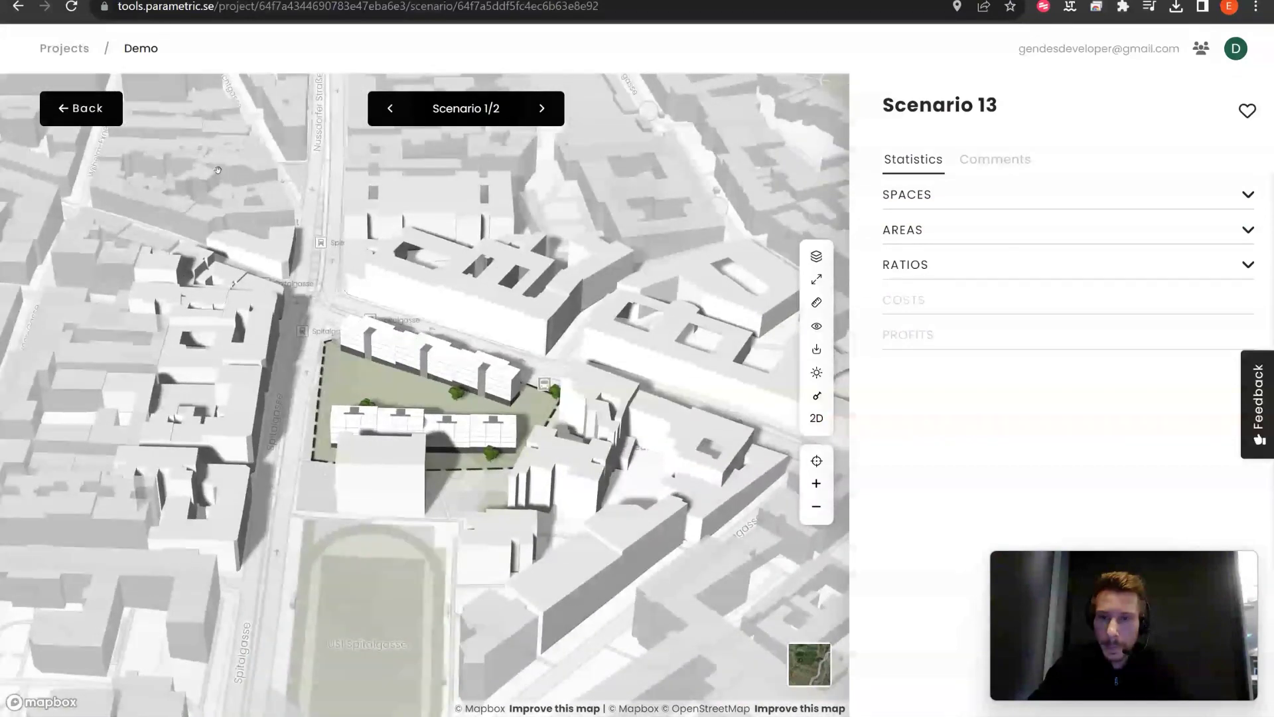
pyautogui.click(79, 52)
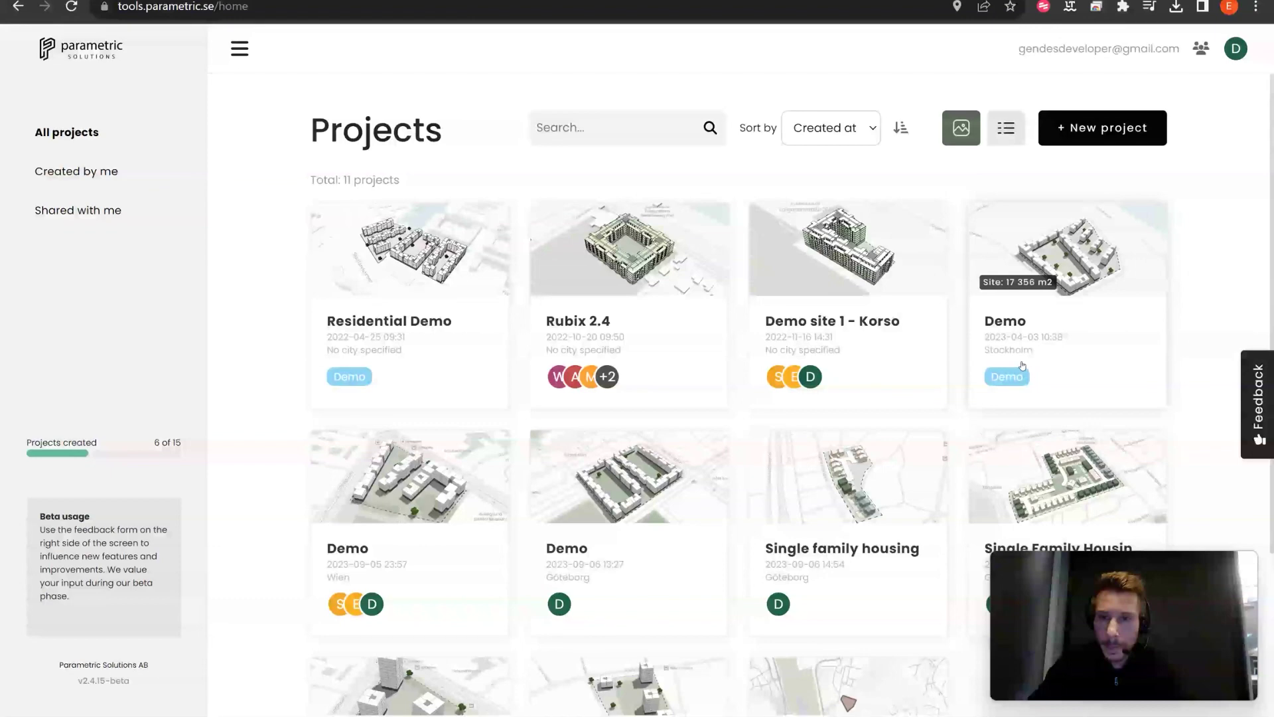
pyautogui.scroll(-1, 1022, 365)
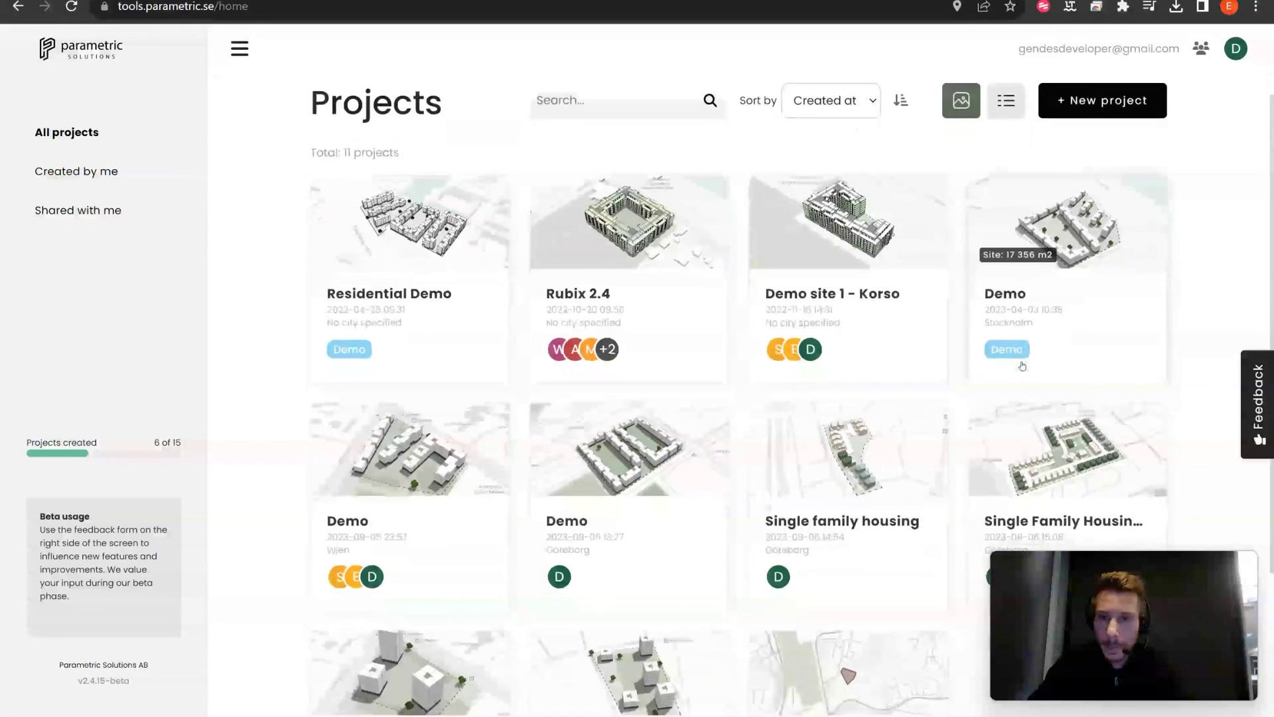